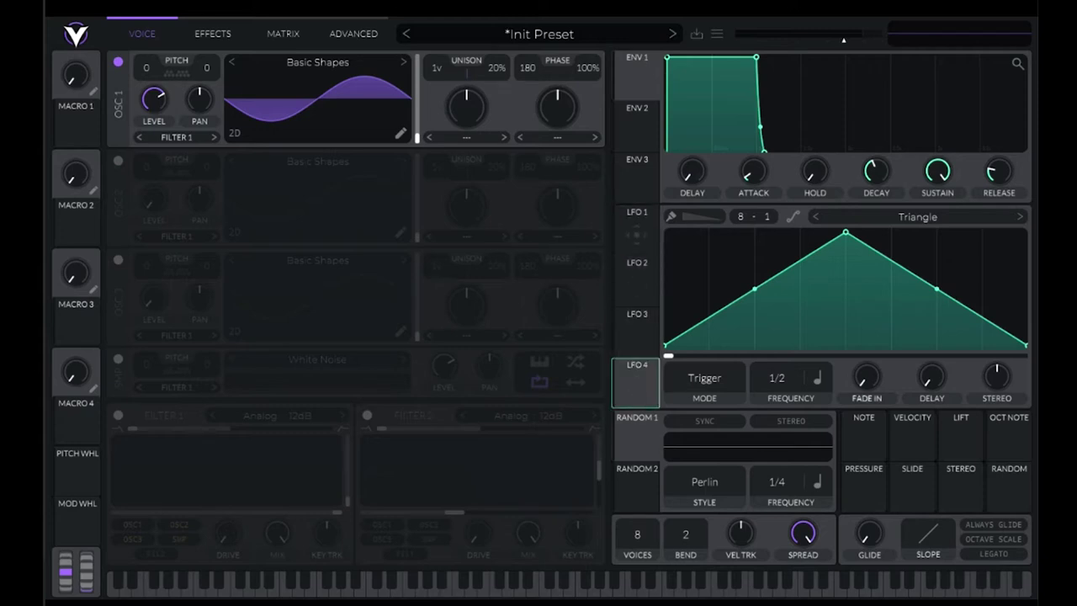
# Reshape the LFO 1 triangle into a steep fall reaching its low point at the first grid line, followed by a long low tail
pyautogui.moveTo(758, 304); pyautogui.dragTo(747, 317)
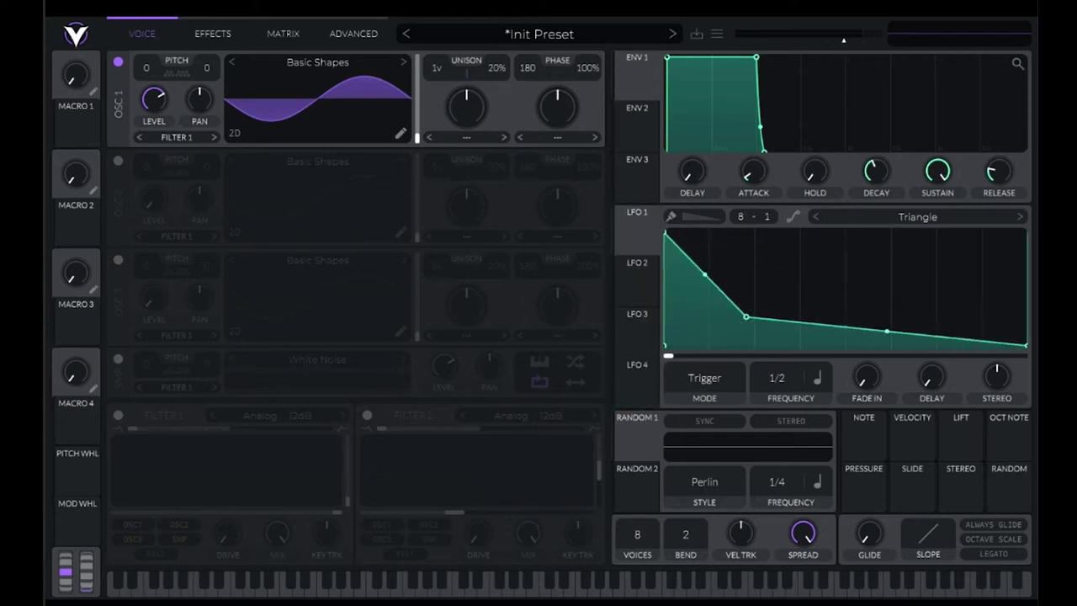
pyautogui.moveTo(705, 282); pyautogui.dragTo(705, 262)
pyautogui.moveTo(746, 317); pyautogui.dragTo(709, 320)
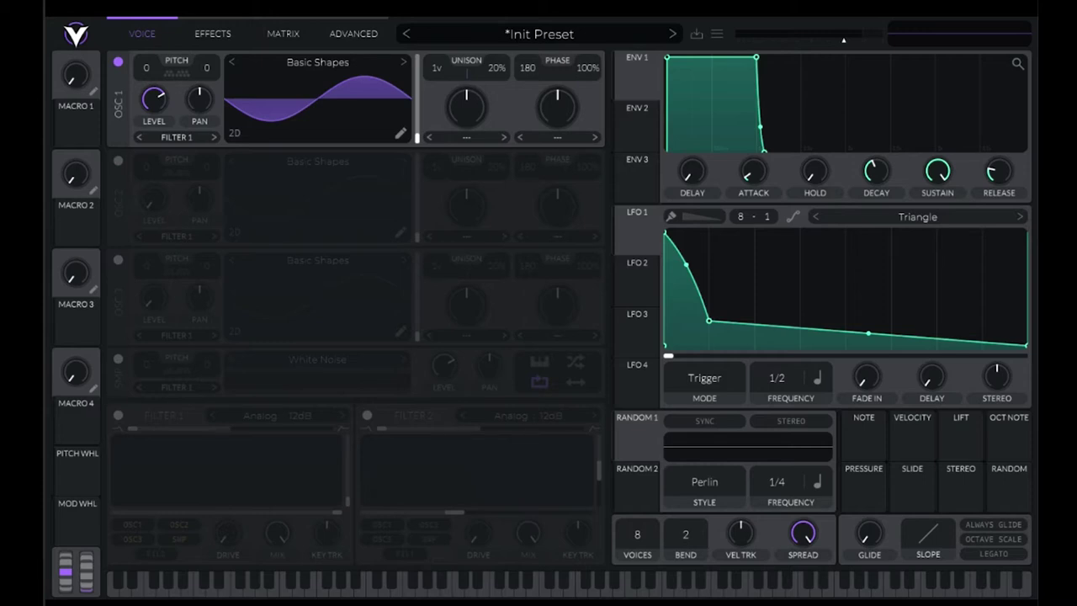
# Assign LFO 1 to oscillator 1's transpose and bend both segments of the LFO curve inward for a sharper initial drop
pyautogui.click(636, 231)
pyautogui.moveTo(636, 234); pyautogui.dragTo(150, 91)
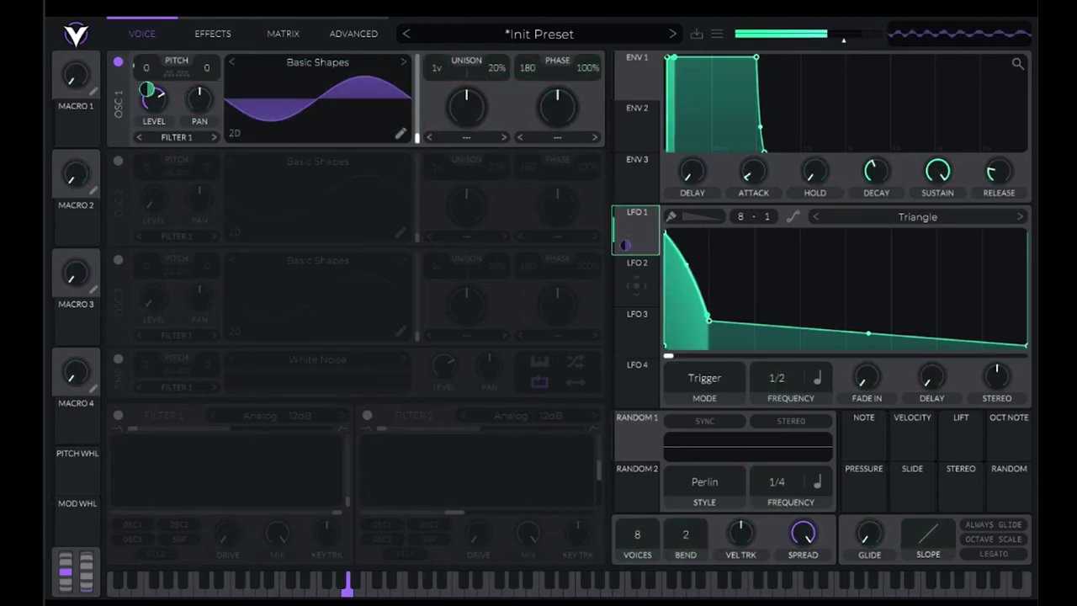
pyautogui.moveTo(686, 264); pyautogui.dragTo(710, 330)
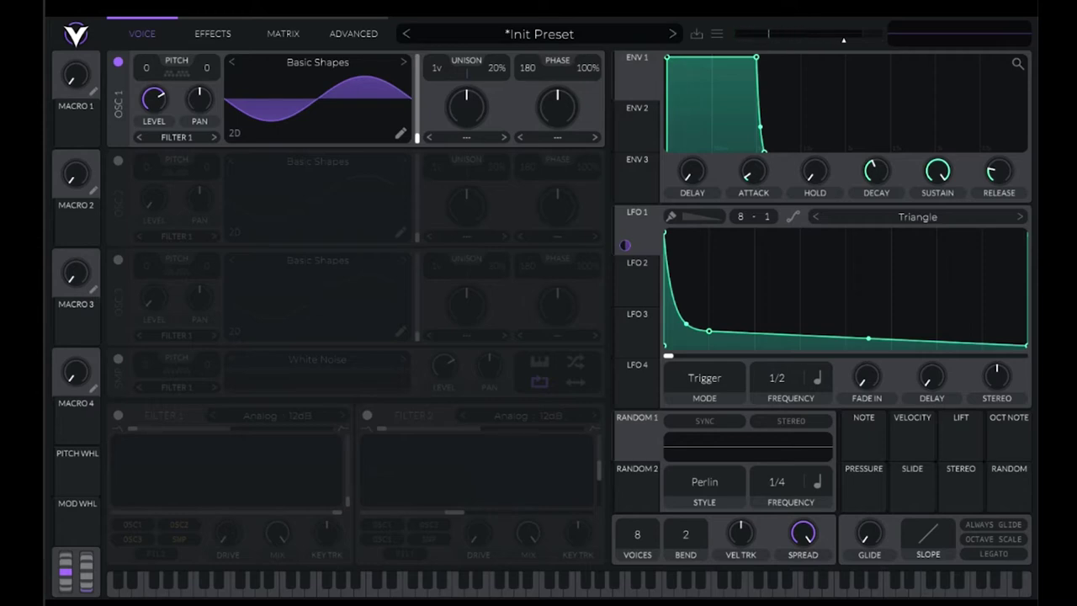
pyautogui.moveTo(869, 339); pyautogui.dragTo(868, 344)
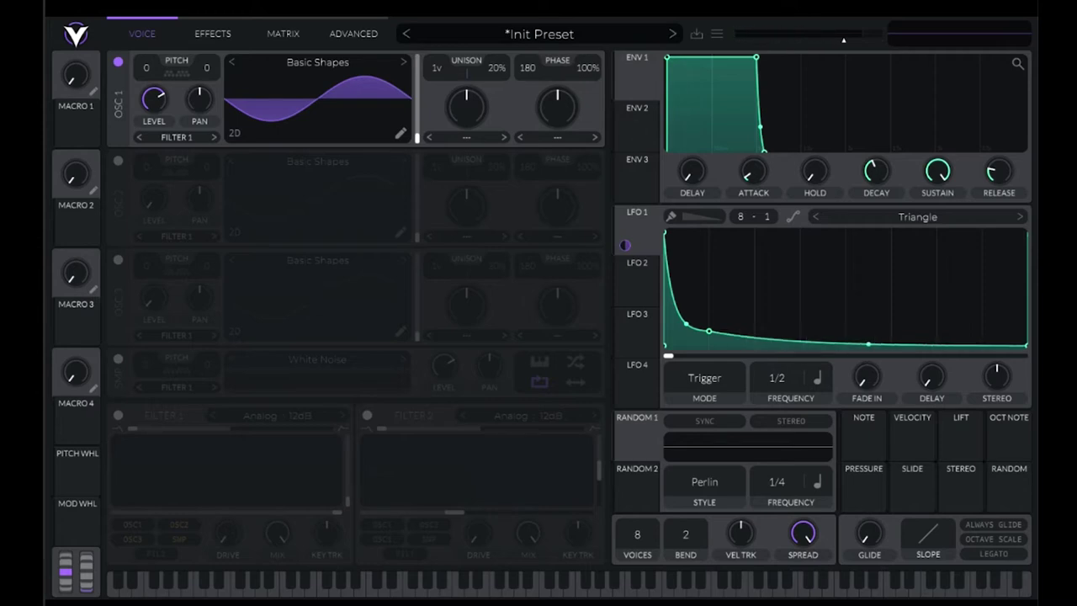
# Check the output spectrum in the advanced analysis view and set oscillator 1's transpose to -20
pyautogui.click(354, 33)
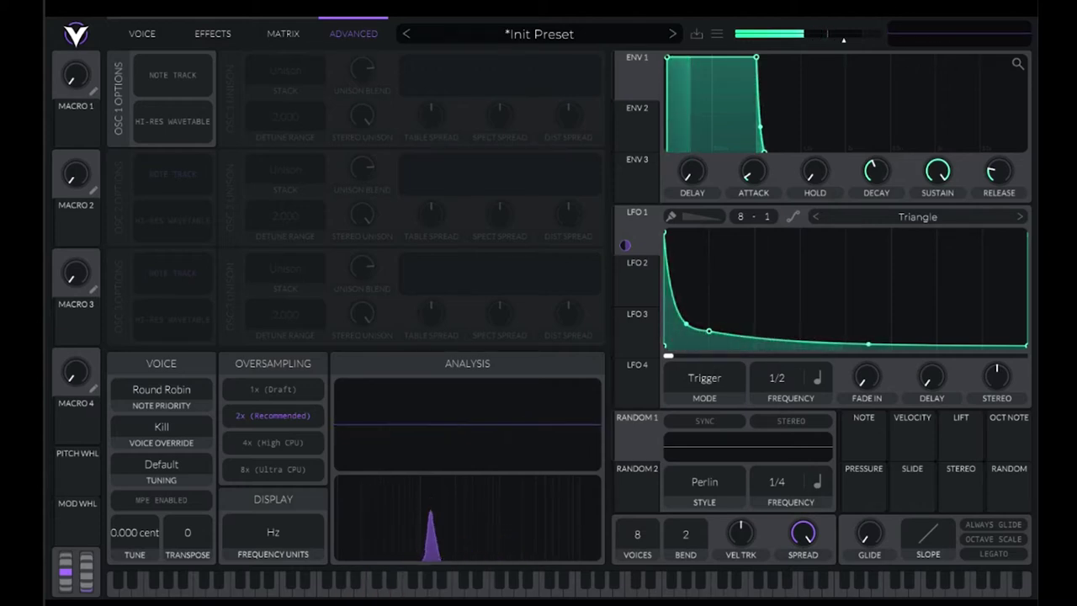
pyautogui.click(142, 34)
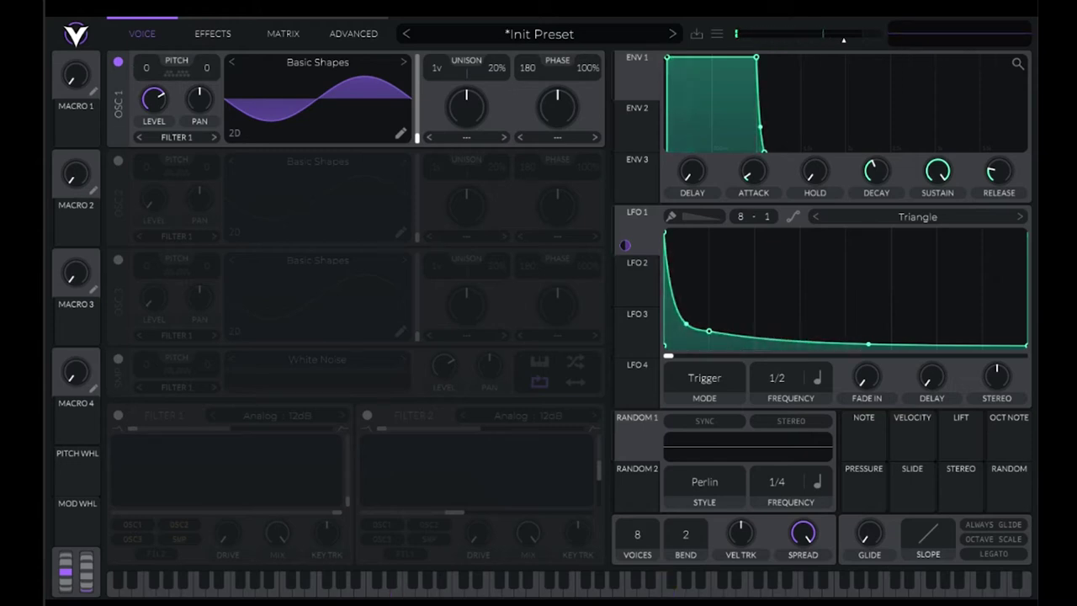
pyautogui.moveTo(154, 100)
pyautogui.moveTo(147, 68)
pyautogui.mouseDown()
pyautogui.moveTo(147, 110)
pyautogui.moveTo(146, 73)
pyautogui.mouseUp()
# Set LFO 1 to Envelope mode with a frequency of 1/8 and play a note to audition it
pyautogui.click(704, 378)
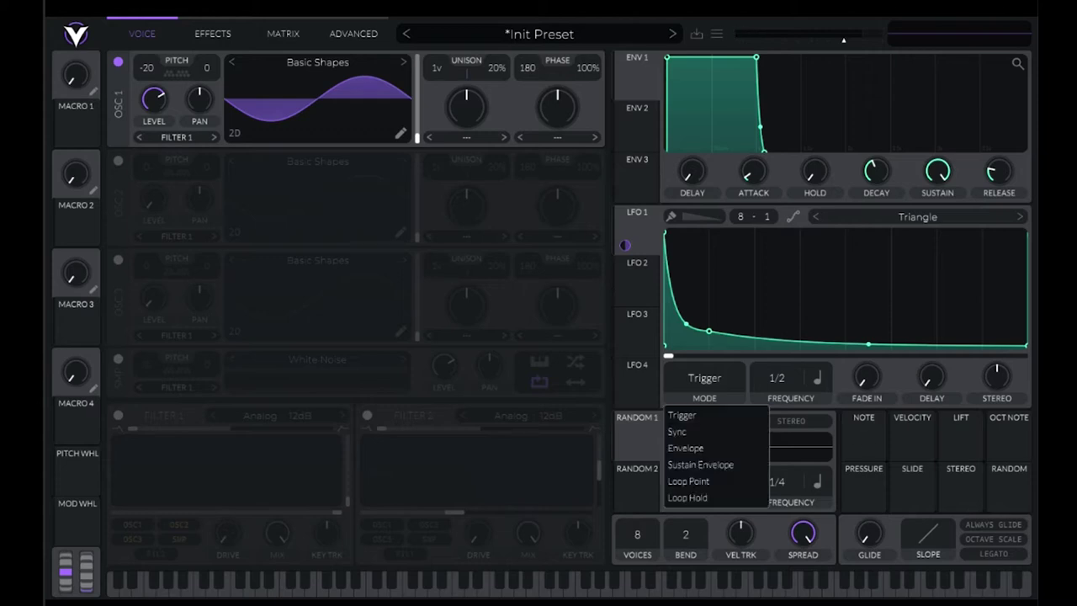
pyautogui.click(698, 448)
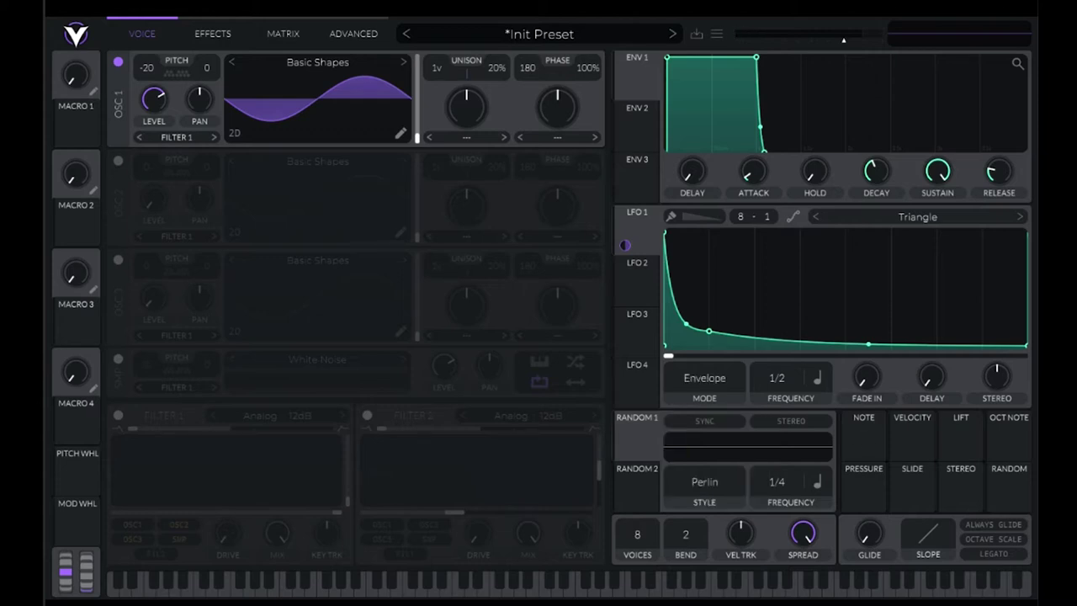
pyautogui.moveTo(777, 378); pyautogui.dragTo(777, 347)
pyautogui.click(371, 583)
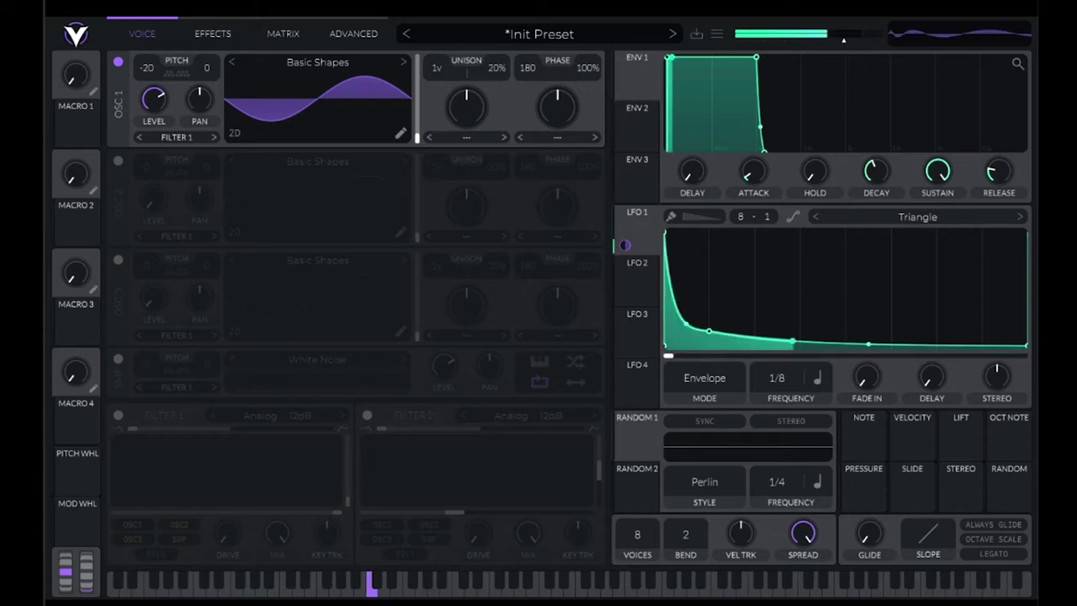
# Straighten LFO 1's tail segment and raise its low point, keeping that point at the first grid line
pyautogui.moveTo(708, 331); pyautogui.dragTo(801, 308)
pyautogui.doubleClick(914, 339)
pyautogui.moveTo(914, 339)
pyautogui.mouseDown()
pyautogui.moveTo(914, 316)
pyautogui.moveTo(914, 326)
pyautogui.mouseUp()
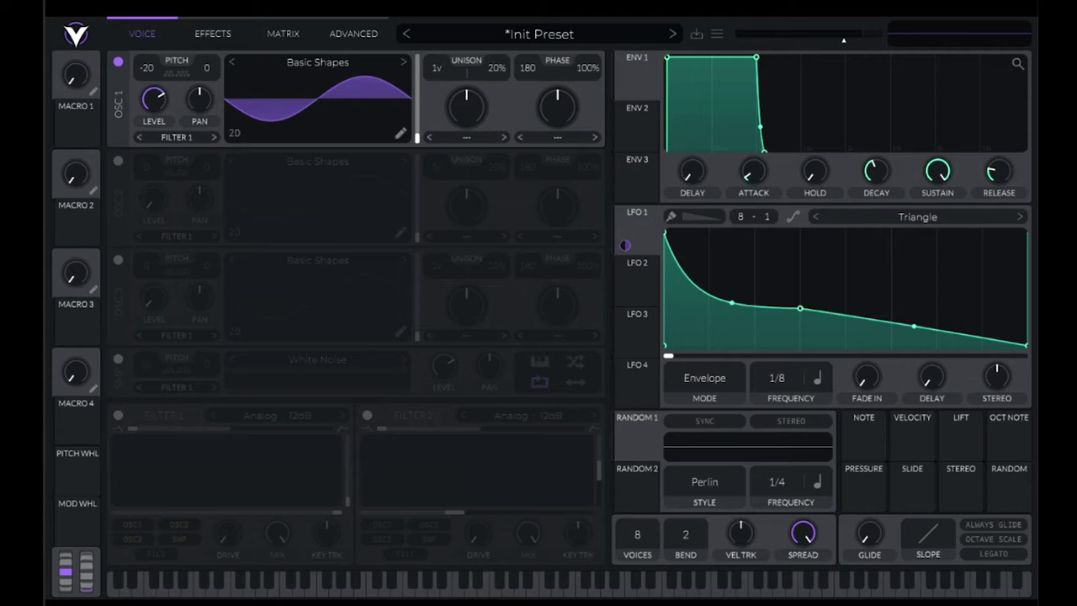
pyautogui.moveTo(801, 308); pyautogui.dragTo(686, 303)
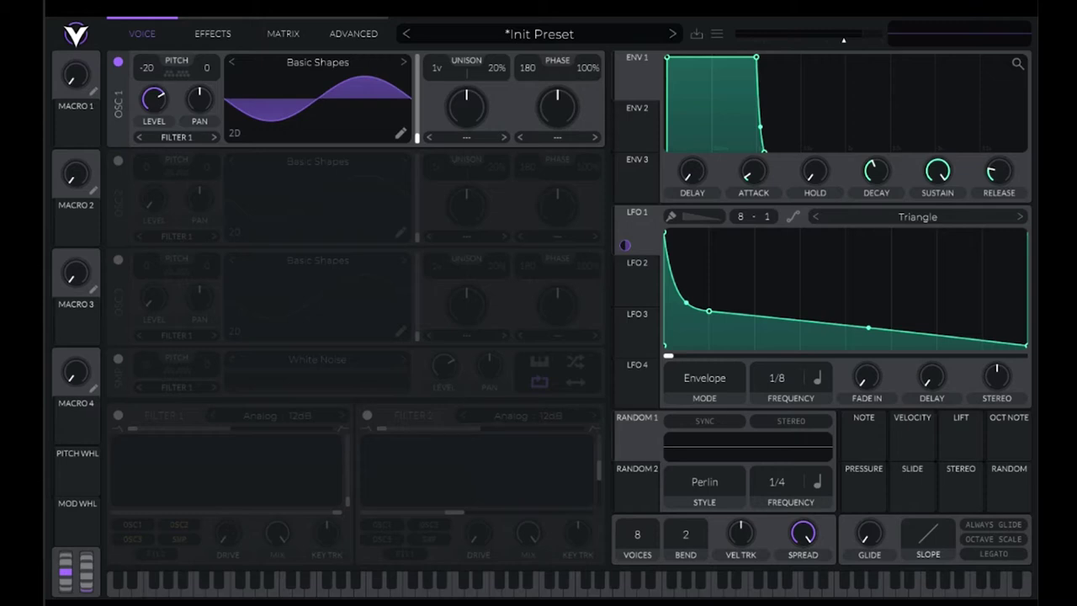
# Add a point to LFO 1's tail at the third grid line and bend the final segment down toward zero
pyautogui.doubleClick(769, 328)
pyautogui.moveTo(770, 328); pyautogui.dragTo(800, 336)
pyautogui.moveTo(914, 341); pyautogui.dragTo(915, 346)
pyautogui.moveTo(801, 336); pyautogui.dragTo(800, 326)
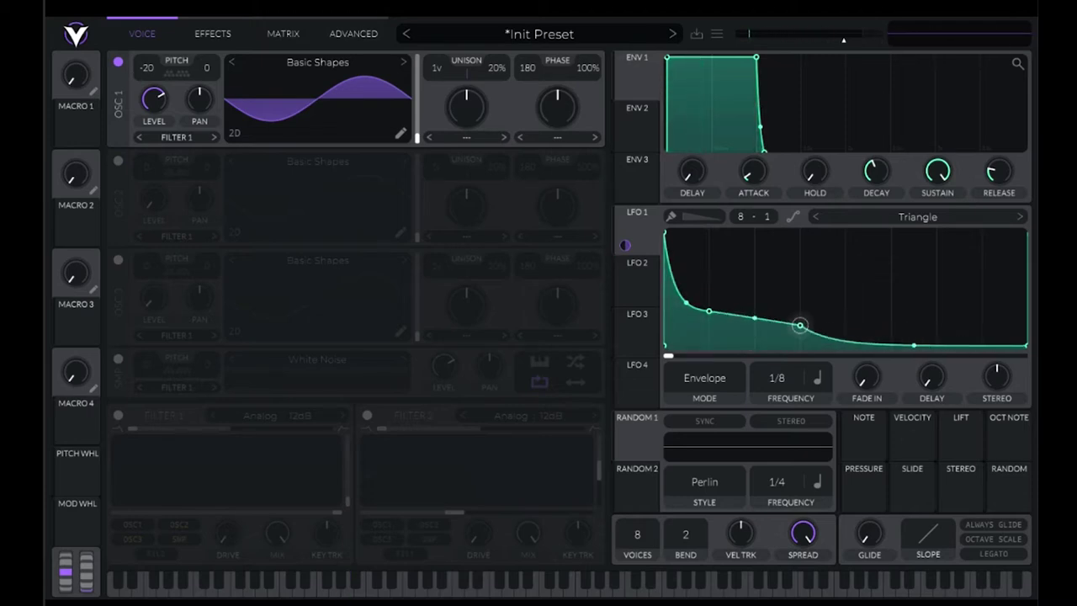
# Raise LFO 1's first inner point, bow the middle segment upward and sharpen the curve of the opening drop
pyautogui.moveTo(709, 311); pyautogui.dragTo(709, 299)
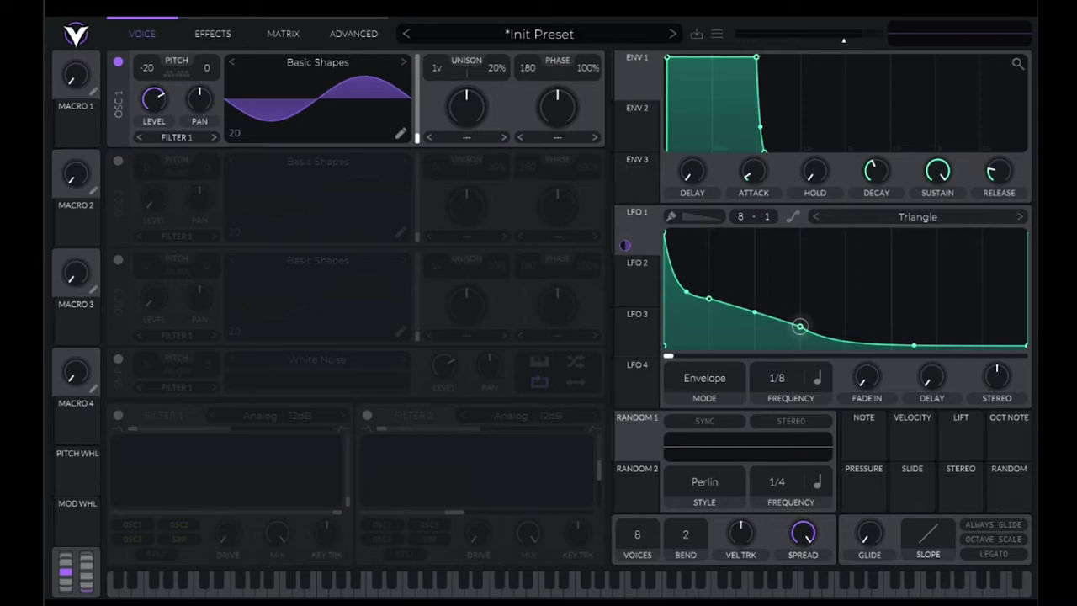
pyautogui.moveTo(801, 327); pyautogui.dragTo(755, 309)
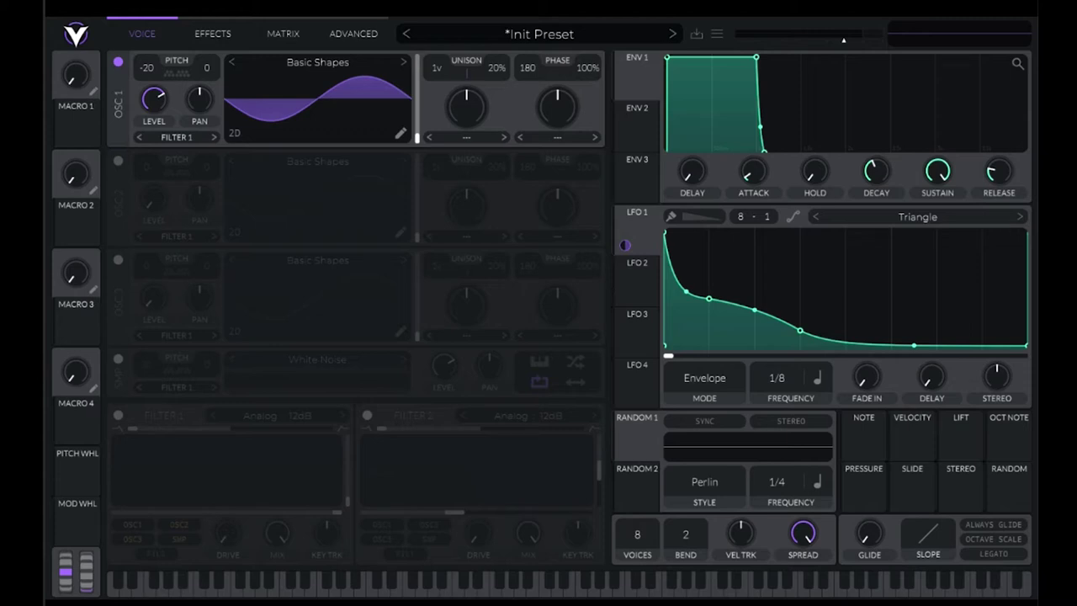
pyautogui.moveTo(686, 292); pyautogui.dragTo(686, 299)
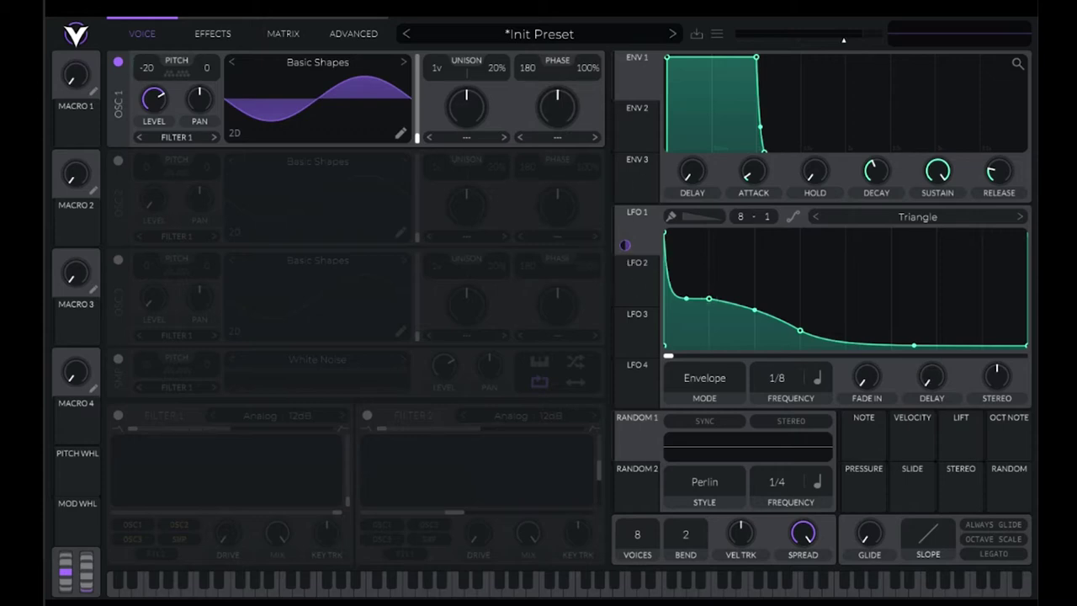
# Audition a note while raising both inner points of LFO 1 and lifting its end point slightly
pyautogui.press('a')
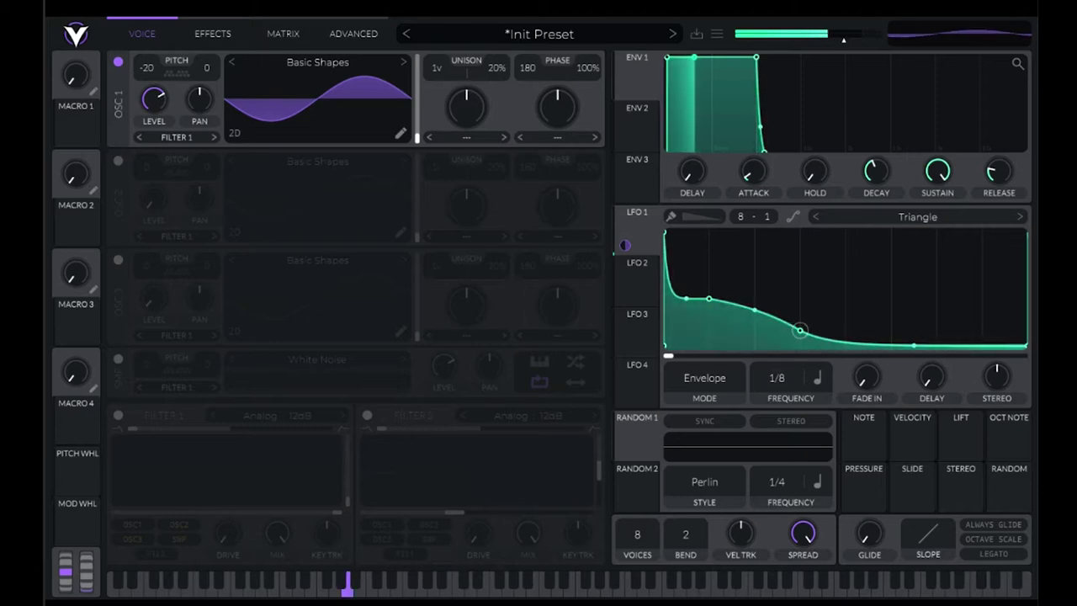
pyautogui.moveTo(800, 331); pyautogui.dragTo(800, 314)
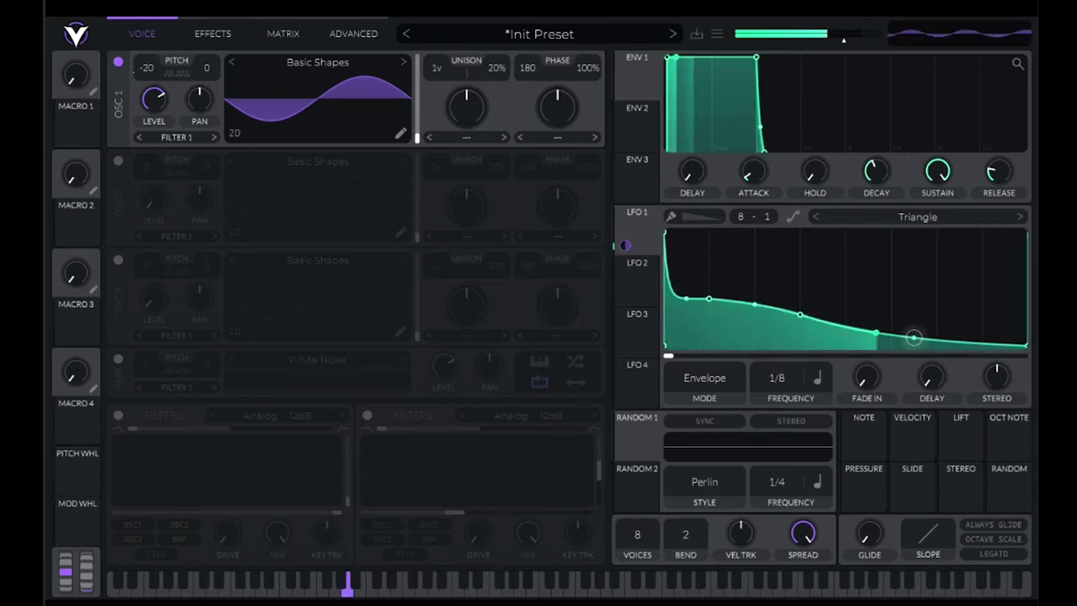
pyautogui.moveTo(709, 299); pyautogui.dragTo(707, 285)
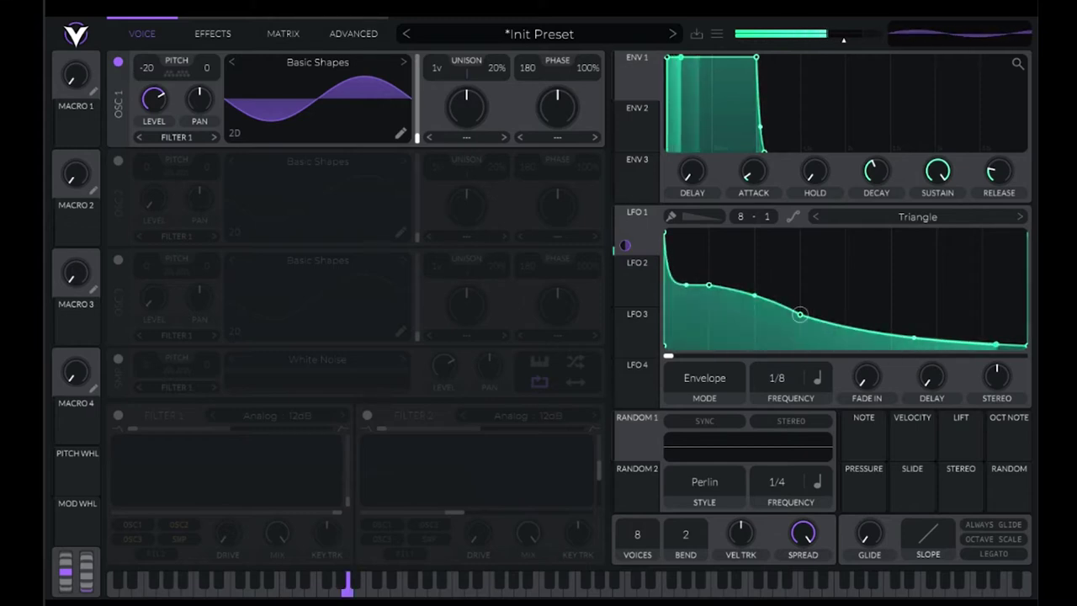
pyautogui.moveTo(800, 314); pyautogui.dragTo(800, 325)
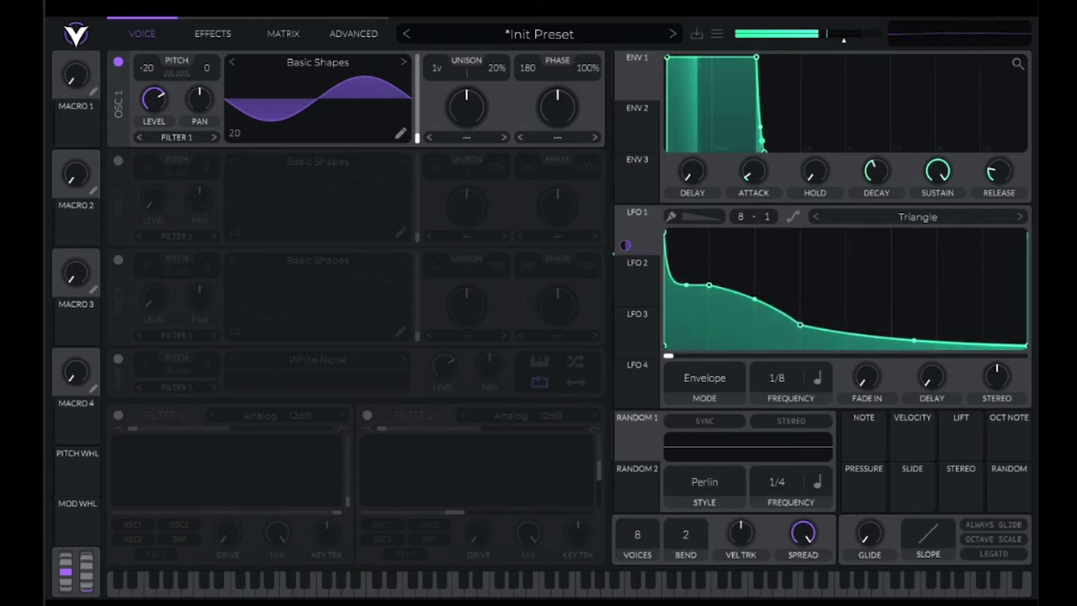
pyautogui.moveTo(1026, 346)
pyautogui.mouseDown()
pyautogui.moveTo(1026, 300)
pyautogui.moveTo(1025, 343)
pyautogui.mouseUp()
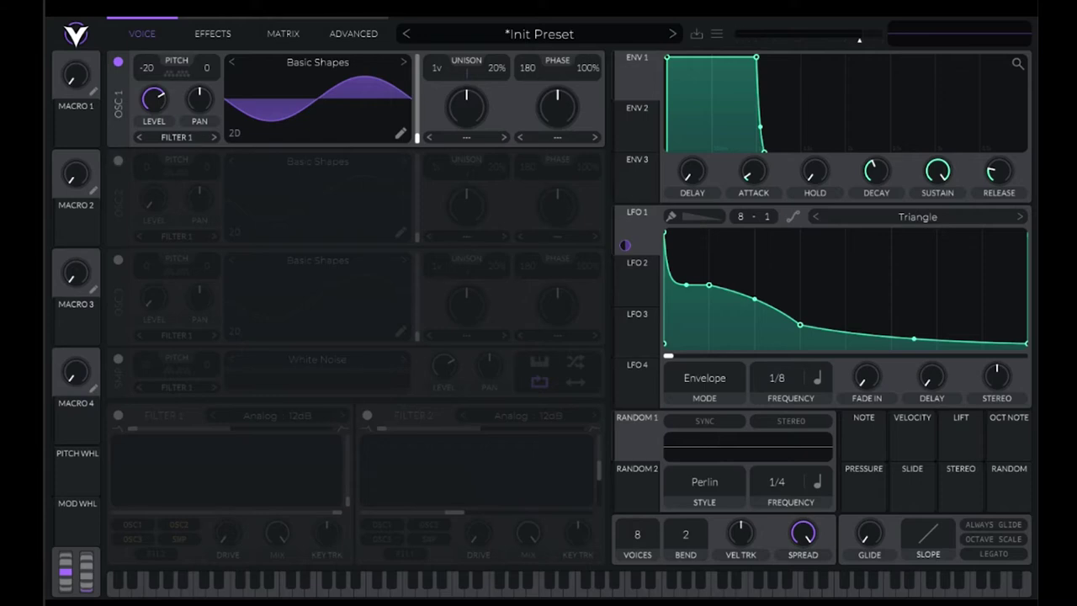
# Turn on oscillator 2, switch off oscillator 1 and assign Envelope 3 to oscillator 2's level
pyautogui.click(118, 160)
pyautogui.click(118, 62)
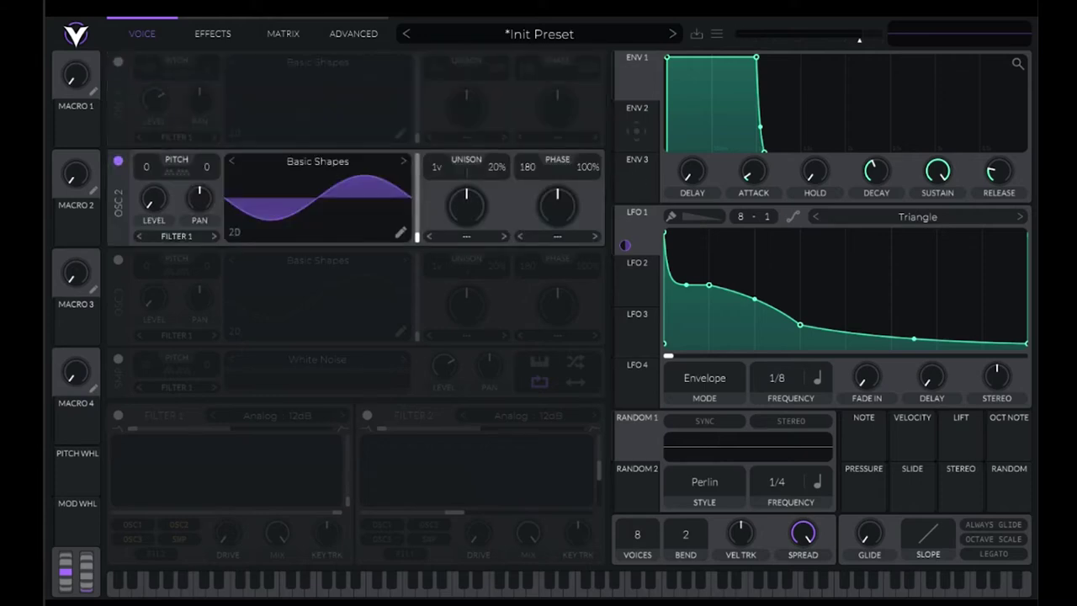
pyautogui.click(637, 129)
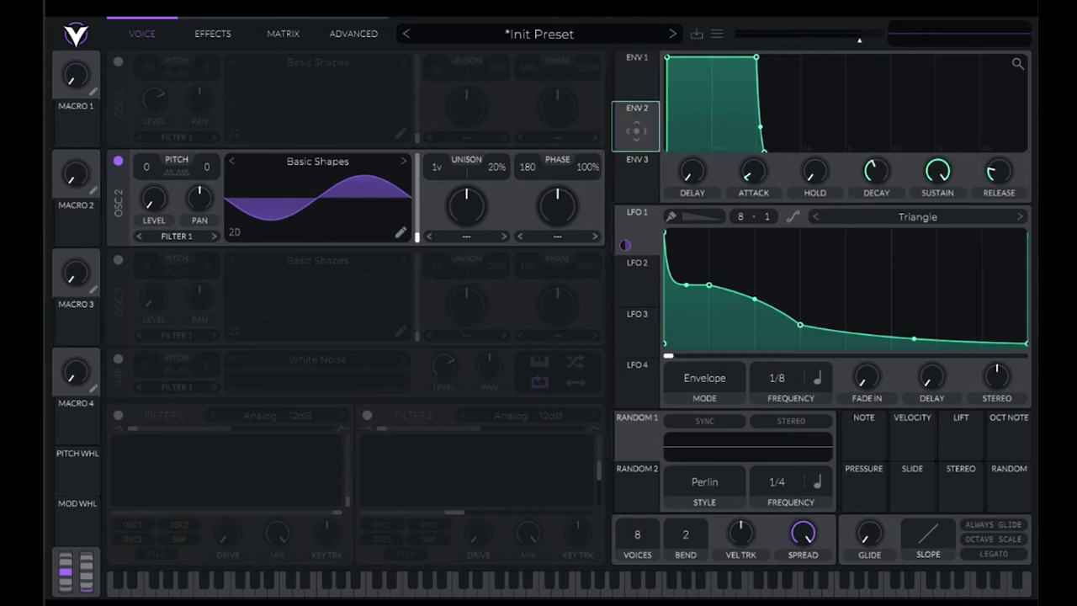
pyautogui.moveTo(637, 182); pyautogui.dragTo(154, 235)
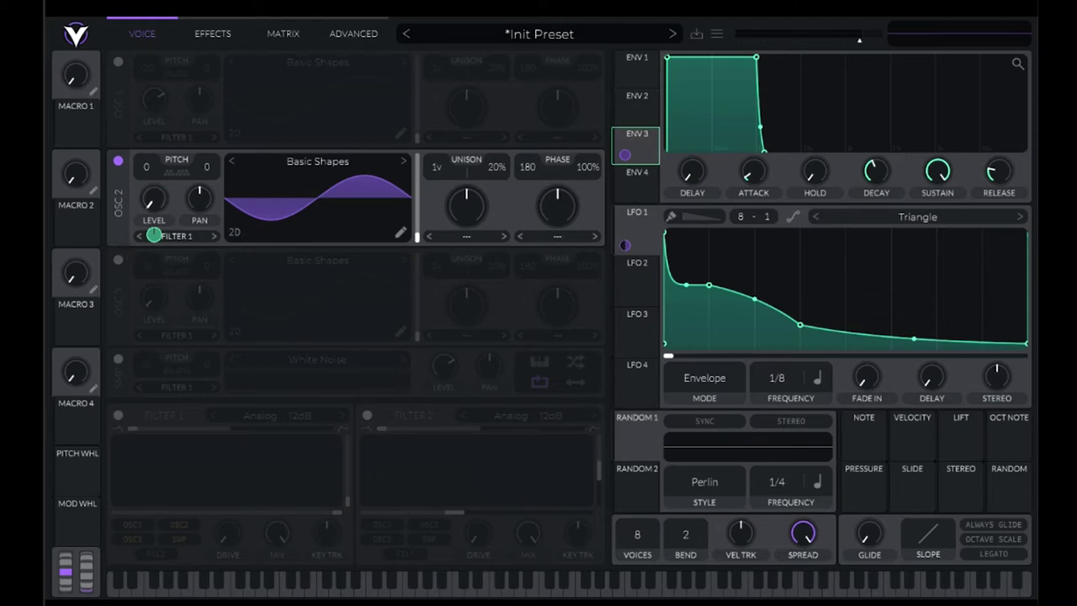
# Set oscillator 2's transpose to -8 and shape Envelope 3 with a short attack, zero sustain and a nearly straight decay
pyautogui.moveTo(147, 166); pyautogui.dragTo(146, 194)
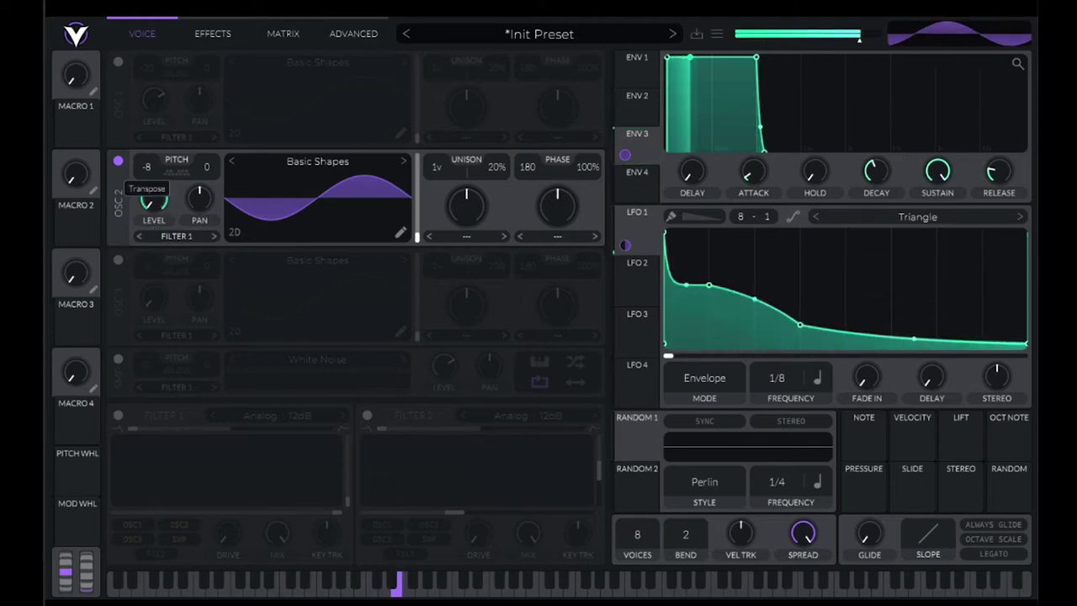
pyautogui.moveTo(756, 57); pyautogui.dragTo(697, 152)
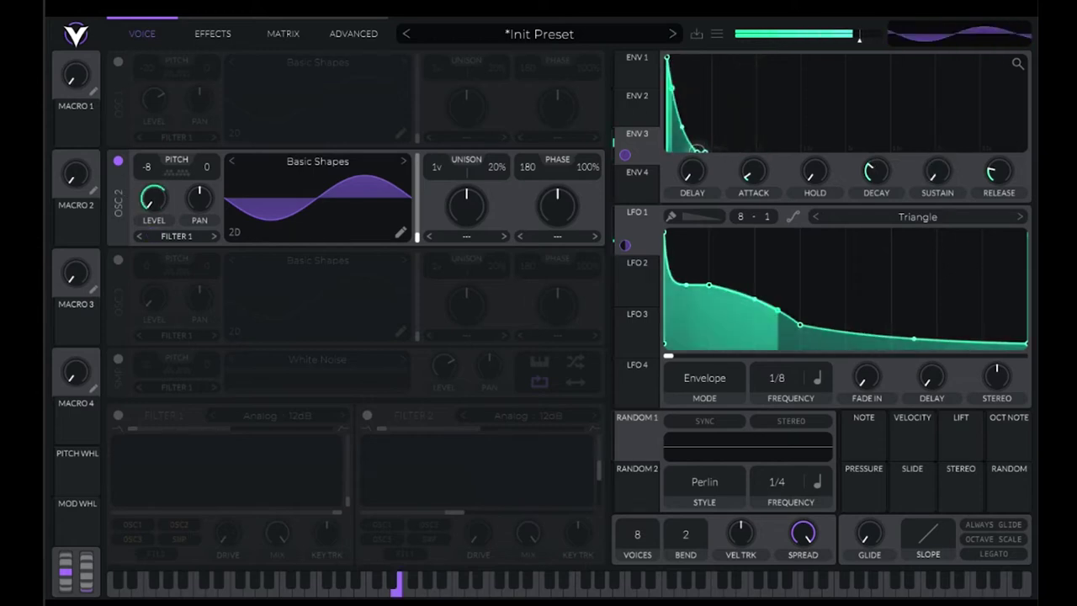
pyautogui.moveTo(667, 59); pyautogui.dragTo(670, 59)
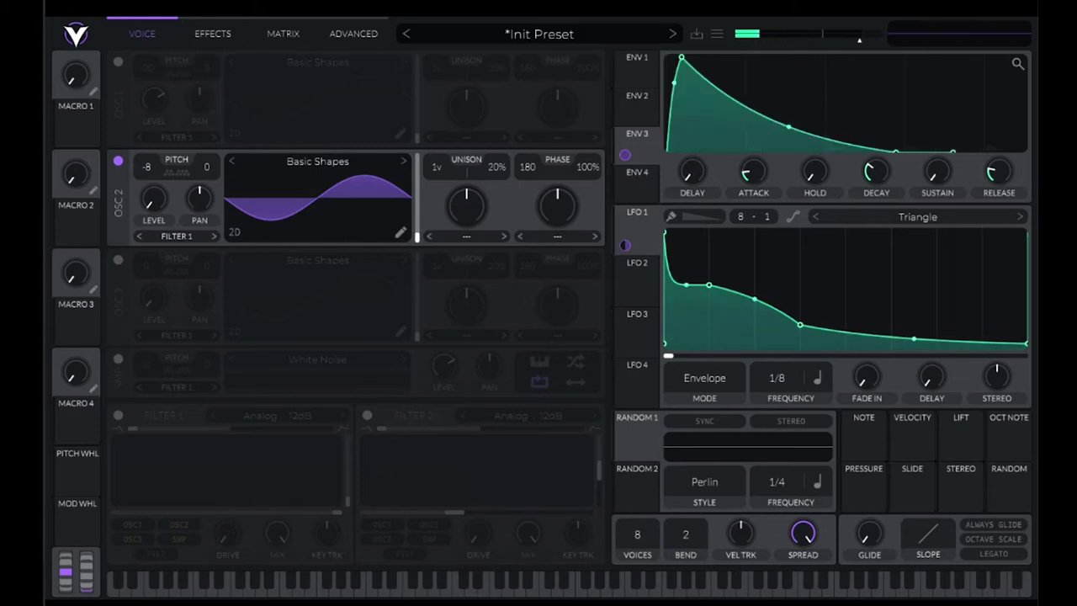
pyautogui.press('a')
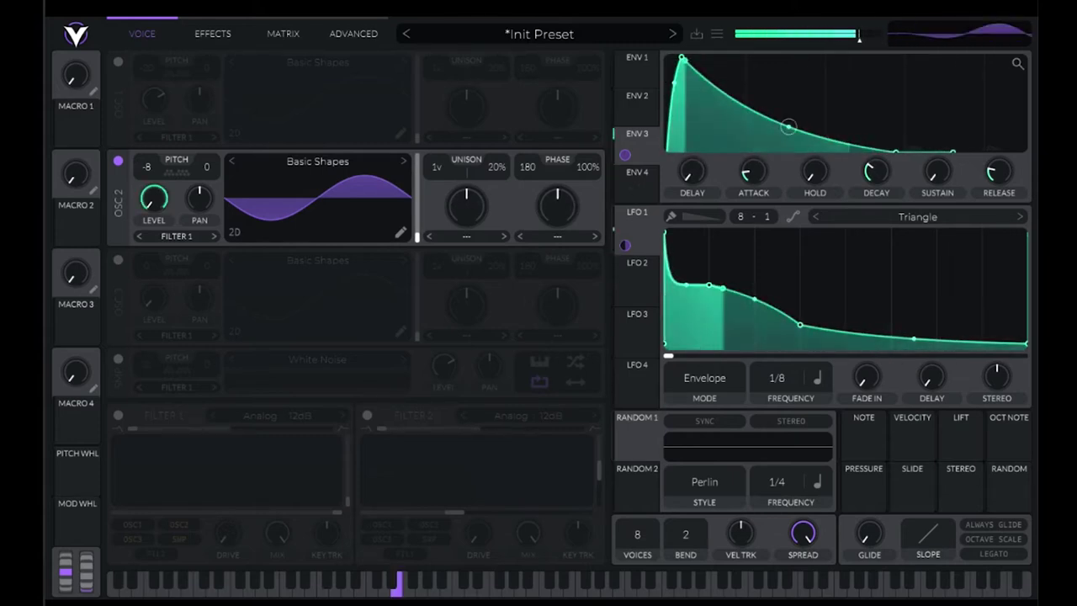
pyautogui.moveTo(789, 127); pyautogui.dragTo(788, 107)
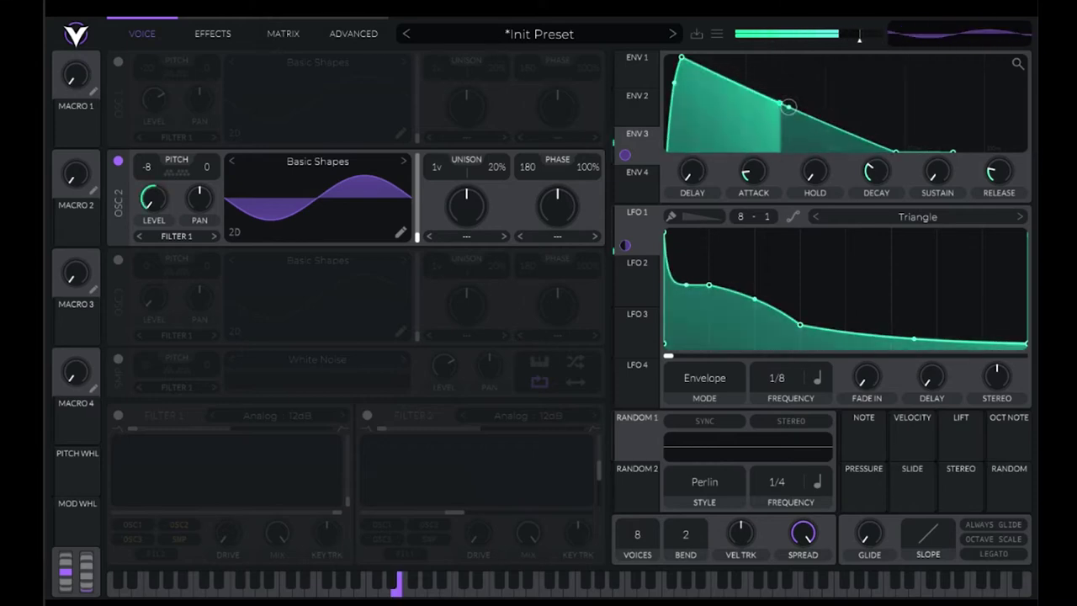
# Set oscillator 2's transpose to -5 and reduce Envelope 3's modulation of its level to about half
pyautogui.moveTo(146, 166); pyautogui.dragTo(146, 151)
pyautogui.scroll(1, 144, 169)
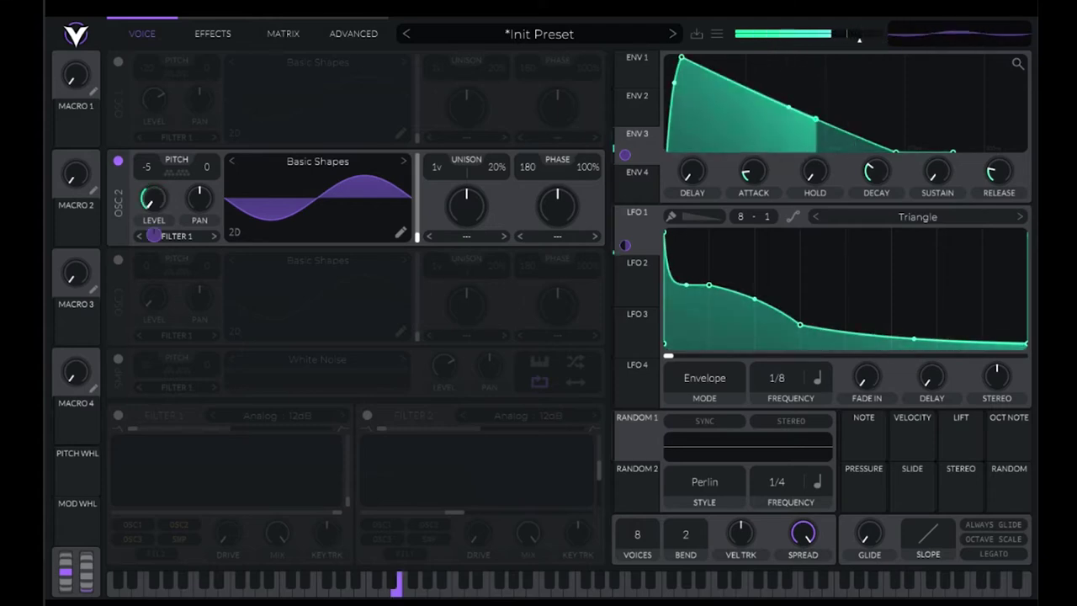
pyautogui.moveTo(624, 155); pyautogui.dragTo(624, 198)
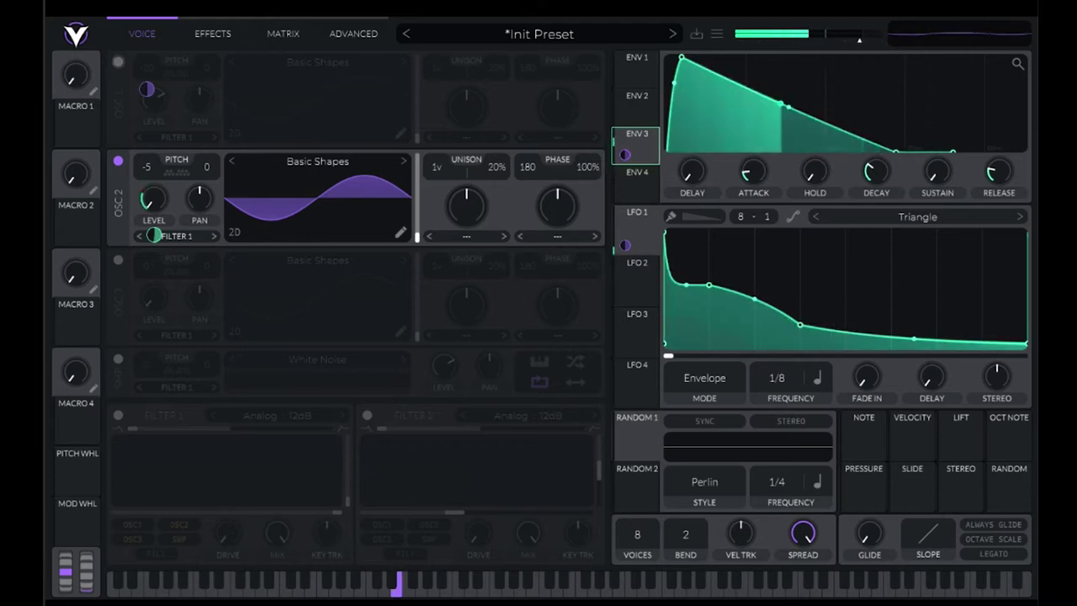
# Turn oscillator 1 back on and assign Envelope 2 to its level at full amount, with the base level at zero
pyautogui.moveTo(147, 90); pyautogui.dragTo(150, 94)
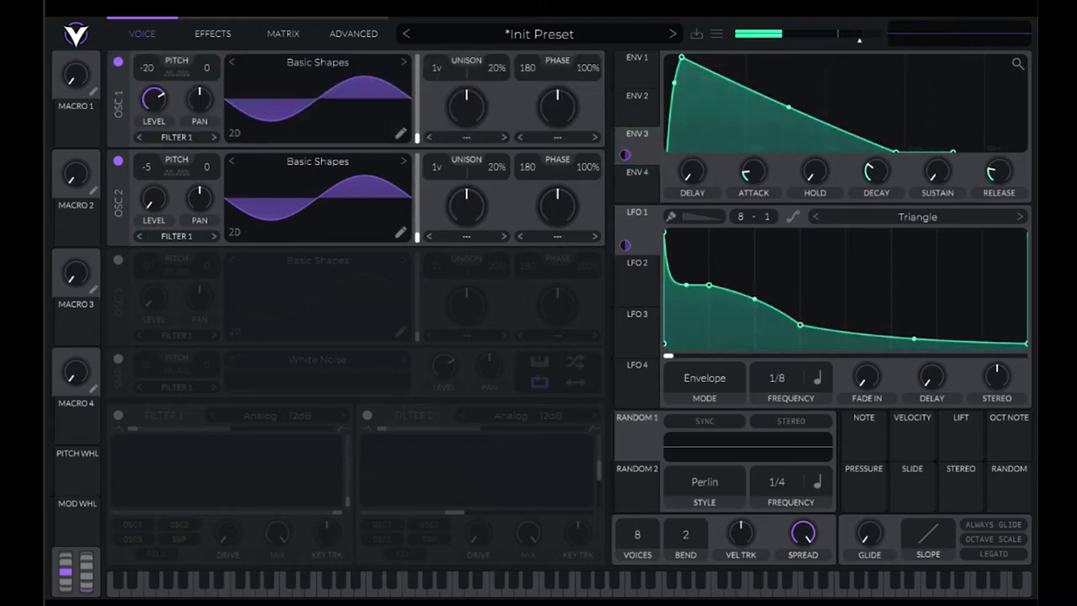
pyautogui.click(636, 103)
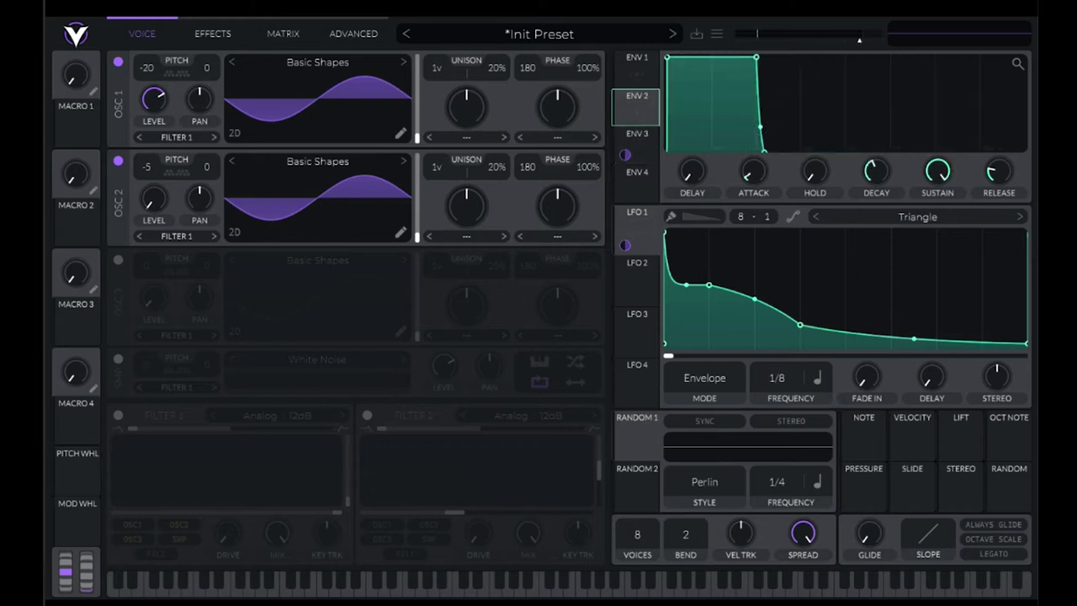
pyautogui.moveTo(637, 112); pyautogui.dragTo(154, 100)
pyautogui.moveTo(154, 136); pyautogui.dragTo(154, 76)
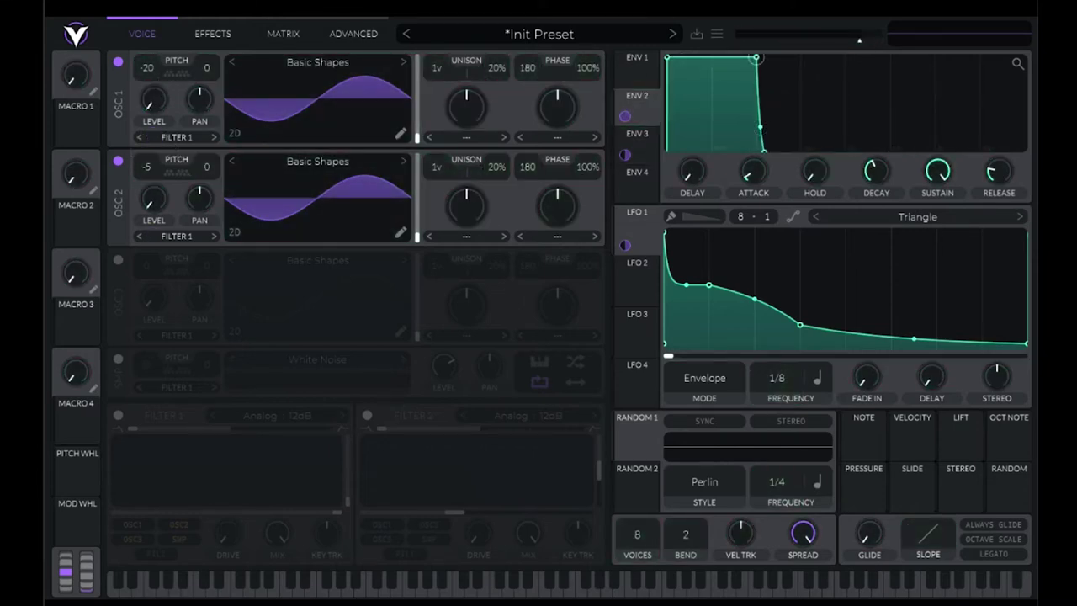
# Shape Envelope 2 with zero sustain and a longer decay that bulges outward before falling off
pyautogui.moveTo(757, 58); pyautogui.dragTo(809, 151)
pyautogui.moveTo(738, 127); pyautogui.dragTo(738, 60)
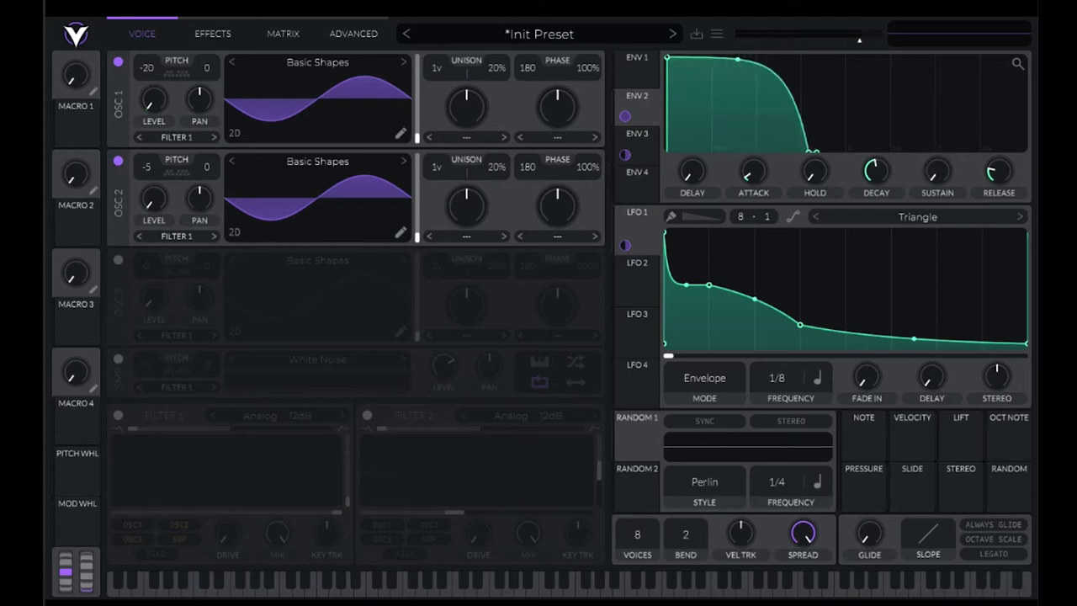
# Shorten Envelope 2's decay and lower the master volume slightly
pyautogui.moveTo(810, 150); pyautogui.dragTo(686, 151)
pyautogui.moveTo(860, 39); pyautogui.dragTo(845, 39)
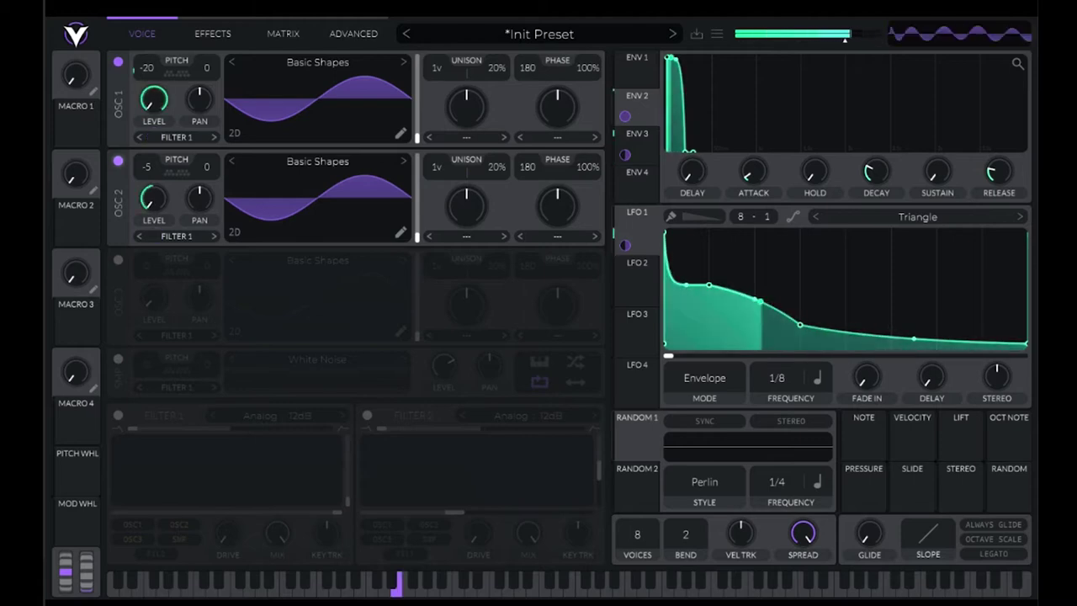
# Compare the sound with oscillator 2 off and on, and check the modulation amounts on both oscillators
pyautogui.click(118, 161)
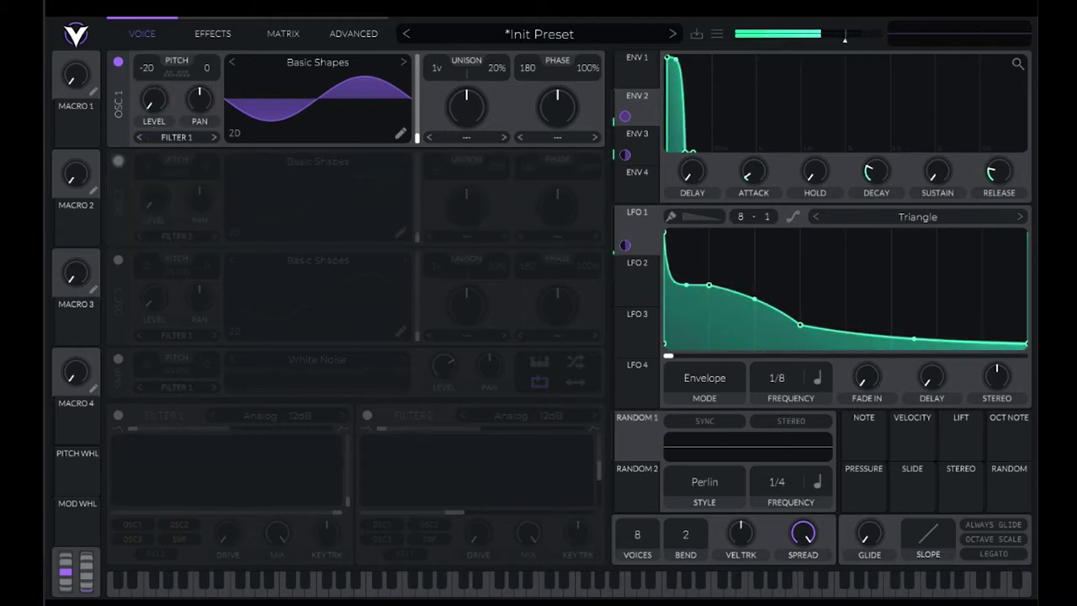
pyautogui.click(118, 160)
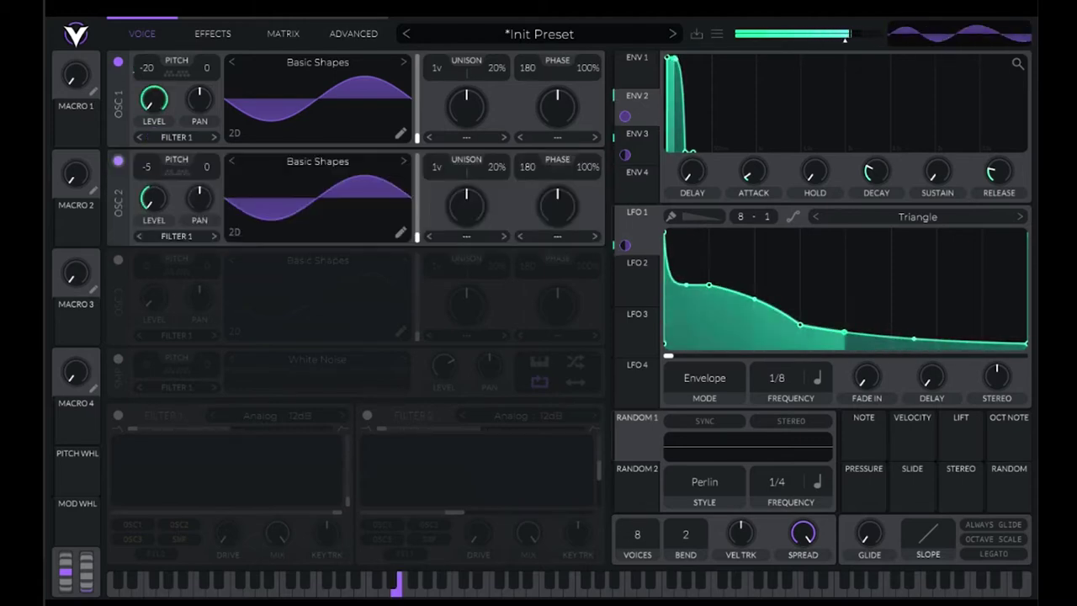
pyautogui.click(118, 160)
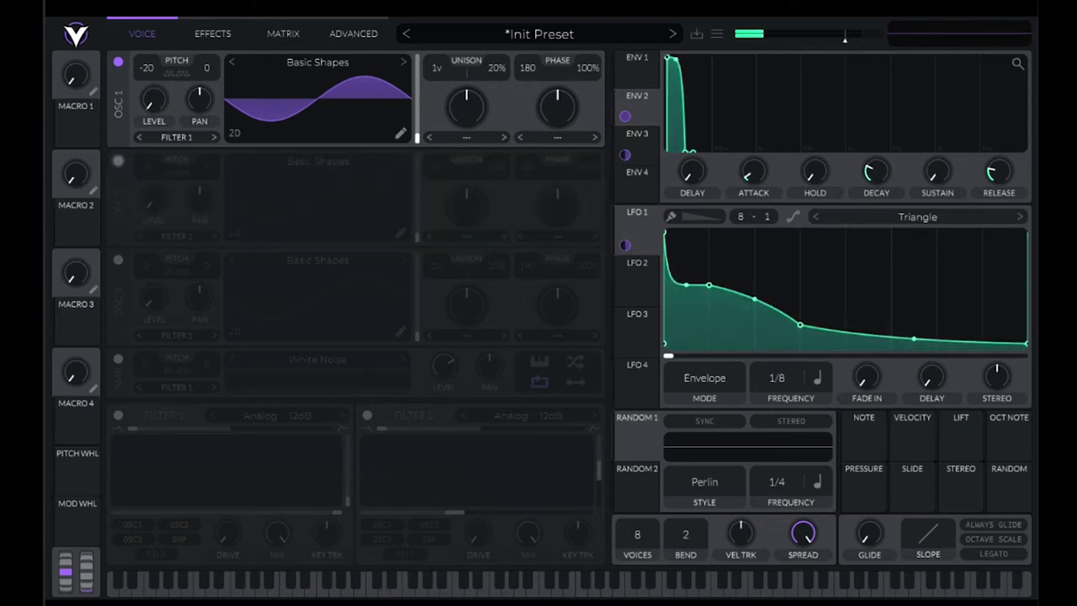
pyautogui.click(118, 160)
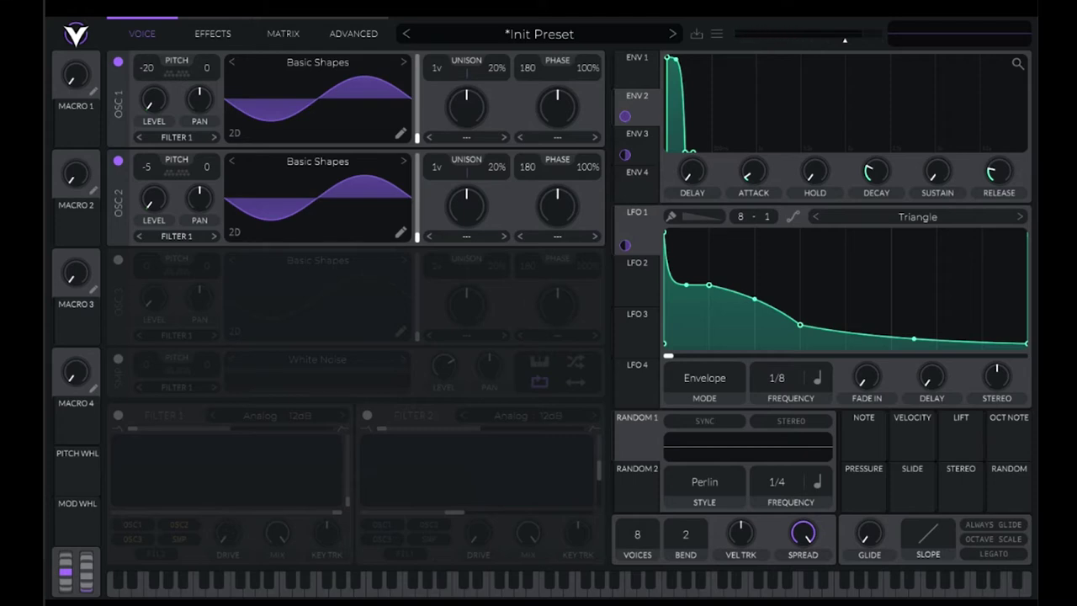
pyautogui.moveTo(154, 201)
pyautogui.moveTo(153, 235); pyautogui.dragTo(147, 89)
pyautogui.moveTo(147, 89); pyautogui.dragTo(147, 89)
# Solo oscillator 2 and reshape Envelope 3 with a longer attack, bulging both its attack and decay curves outward
pyautogui.click(118, 62)
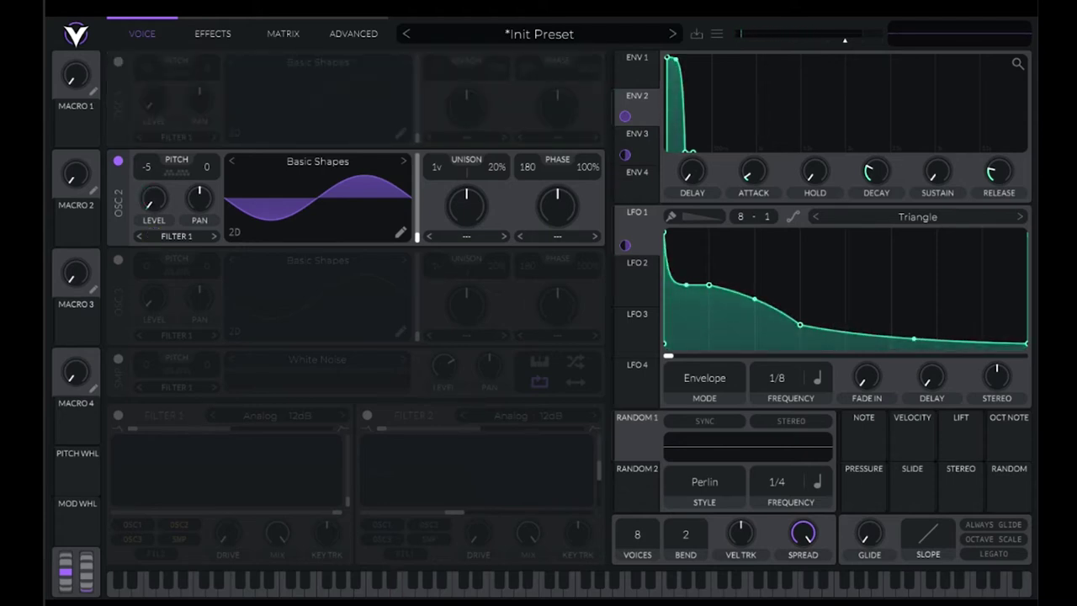
pyautogui.click(637, 145)
pyautogui.moveTo(789, 106); pyautogui.dragTo(789, 57)
pyautogui.moveTo(896, 151); pyautogui.dragTo(940, 150)
pyautogui.moveTo(682, 58); pyautogui.dragTo(694, 57)
pyautogui.moveTo(953, 152); pyautogui.dragTo(945, 152)
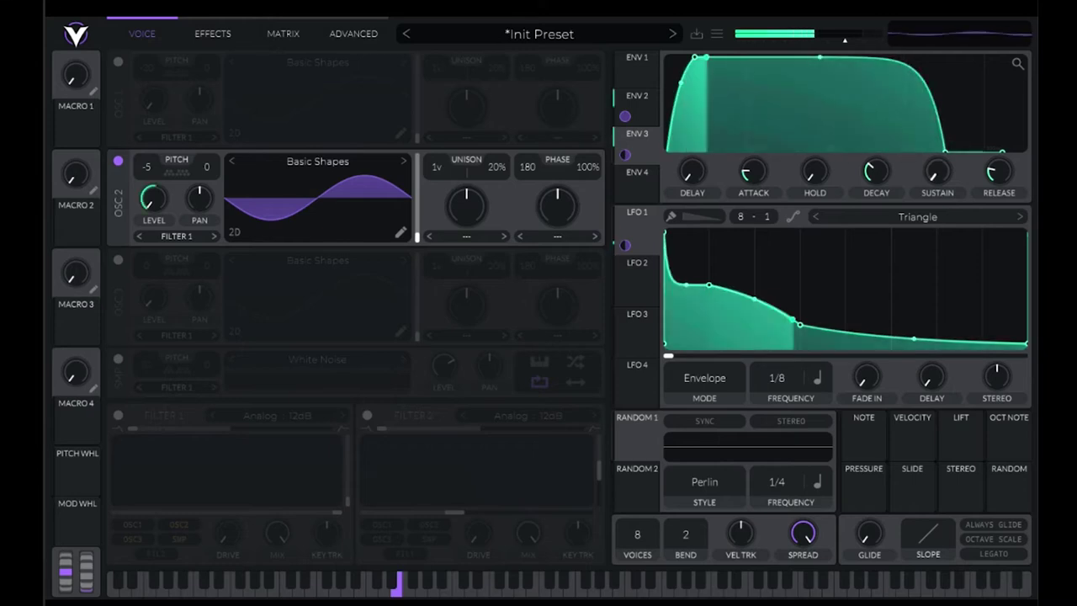
pyautogui.scroll(-1, 944, 149)
# Modulate oscillator 2's transpose, set to -9, with a small amount of LFO 2, reshaped into a concave fall from an initial peak
pyautogui.click(637, 278)
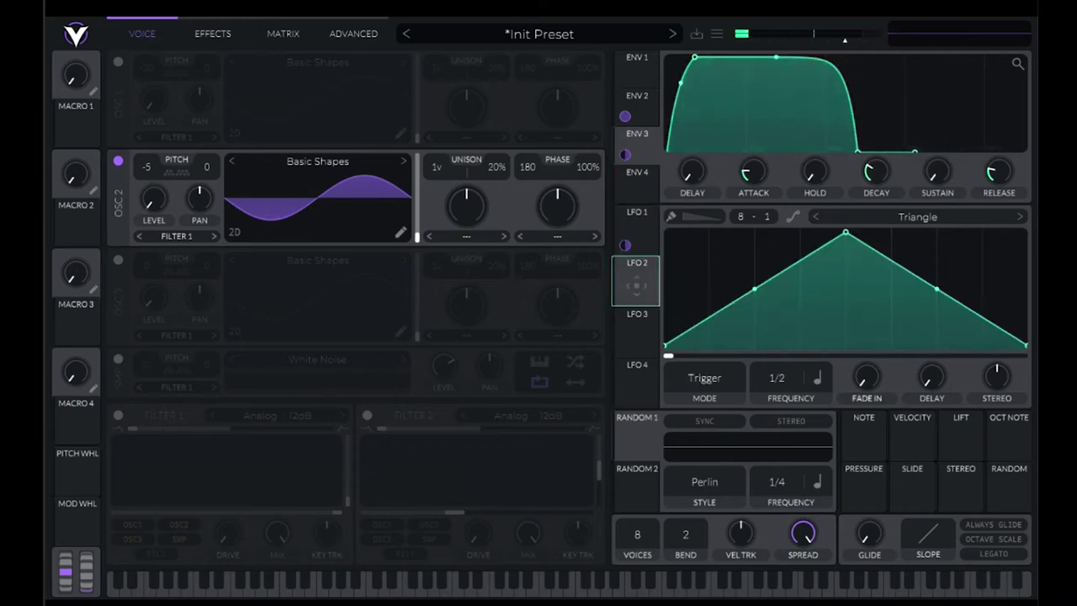
pyautogui.moveTo(637, 286); pyautogui.dragTo(150, 195)
pyautogui.moveTo(845, 233); pyautogui.dragTo(666, 233)
pyautogui.moveTo(846, 289); pyautogui.dragTo(846, 333)
pyautogui.moveTo(625, 297); pyautogui.dragTo(625, 310)
pyautogui.moveTo(845, 331)
pyautogui.mouseDown()
pyautogui.moveTo(846, 289)
pyautogui.moveTo(846, 312)
pyautogui.mouseUp()
pyautogui.moveTo(625, 296)
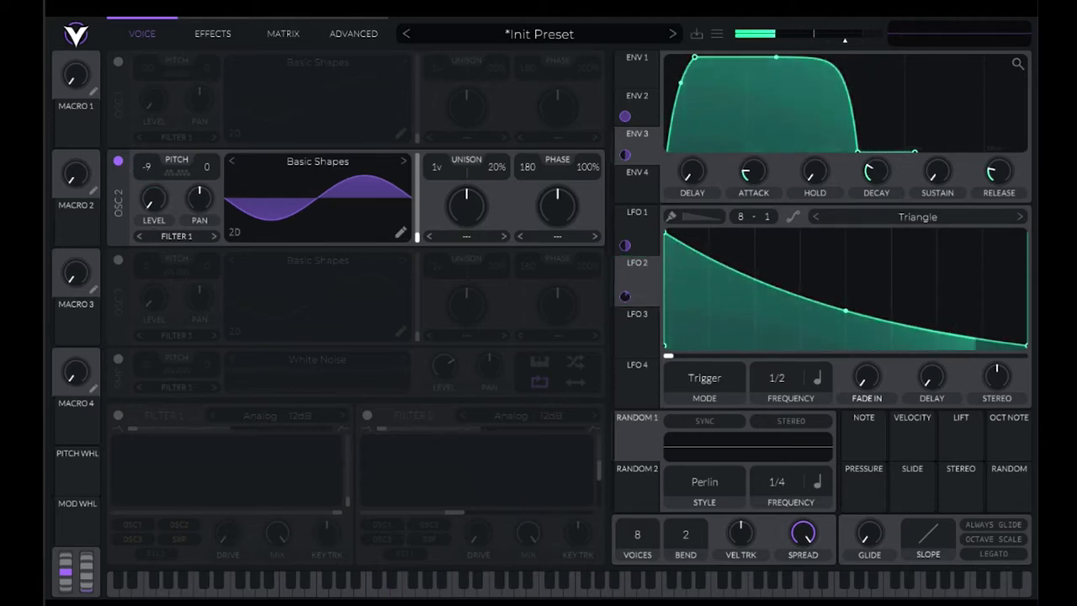
# Set Envelope 3's modulation of oscillator 2's level to 0.789
pyautogui.click(118, 161)
pyautogui.click(118, 160)
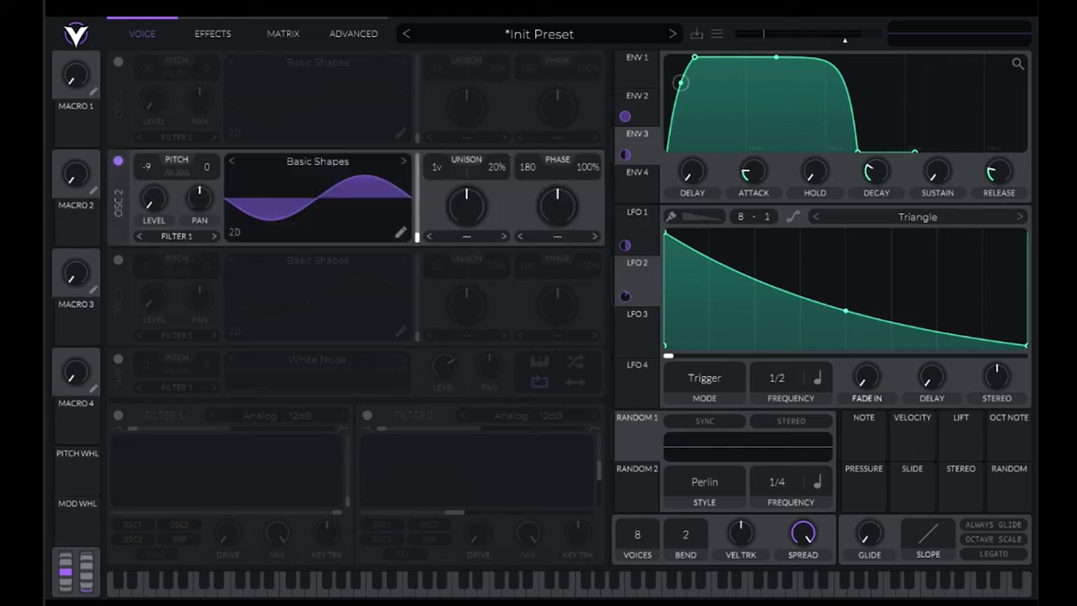
pyautogui.click(637, 143)
pyautogui.moveTo(625, 155)
pyautogui.mouseDown()
pyautogui.moveTo(625, 128)
pyautogui.moveTo(625, 161)
pyautogui.mouseUp()
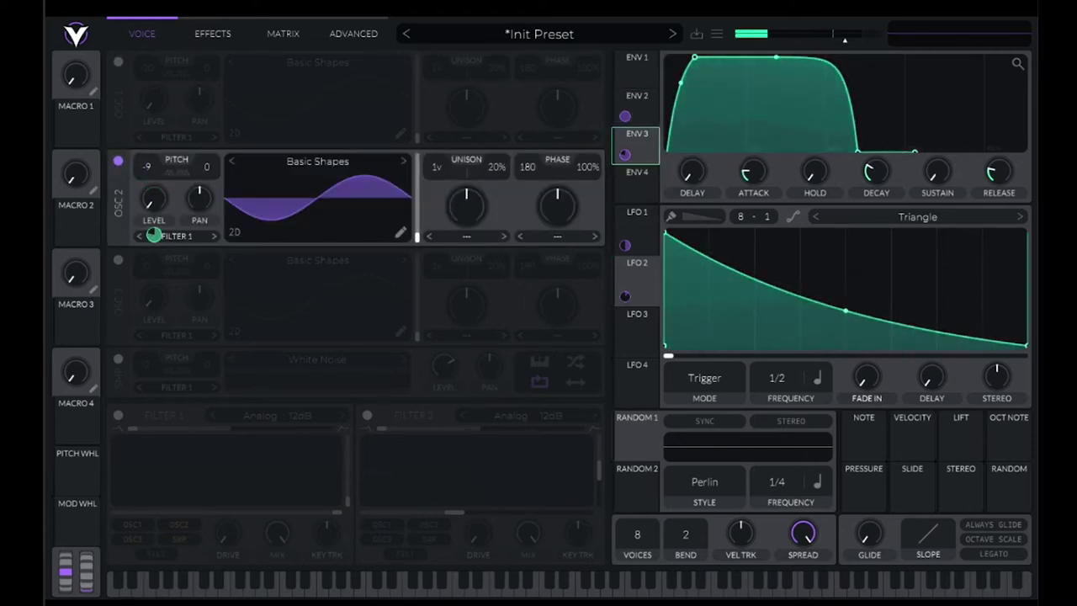
pyautogui.moveTo(624, 154)
pyautogui.moveTo(154, 235); pyautogui.dragTo(154, 219)
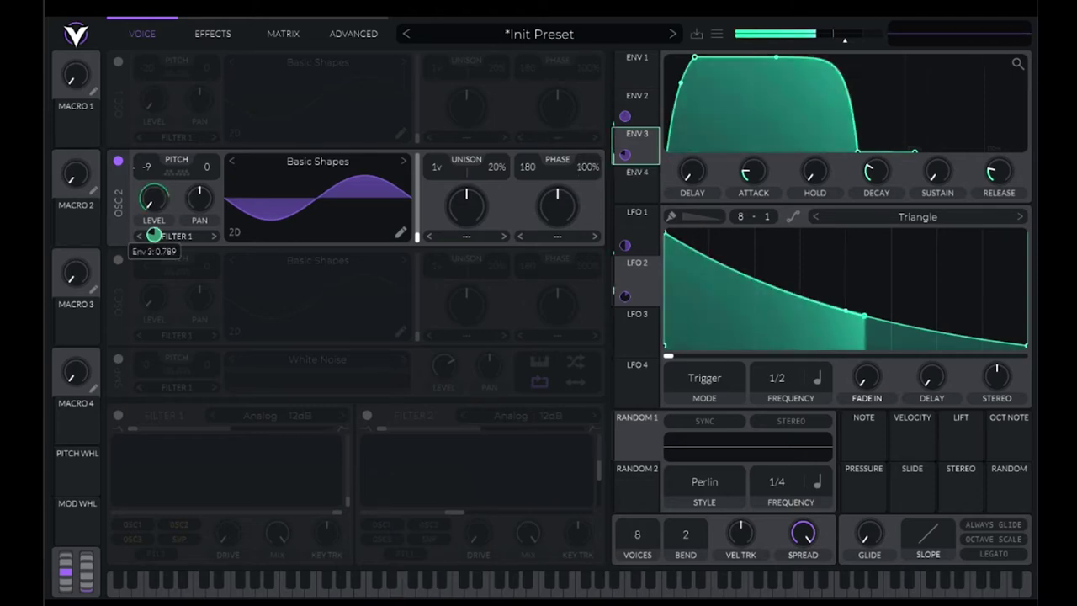
# Solo oscillator 1 and shorten Envelope 2's decay while auditioning notes
pyautogui.click(118, 62)
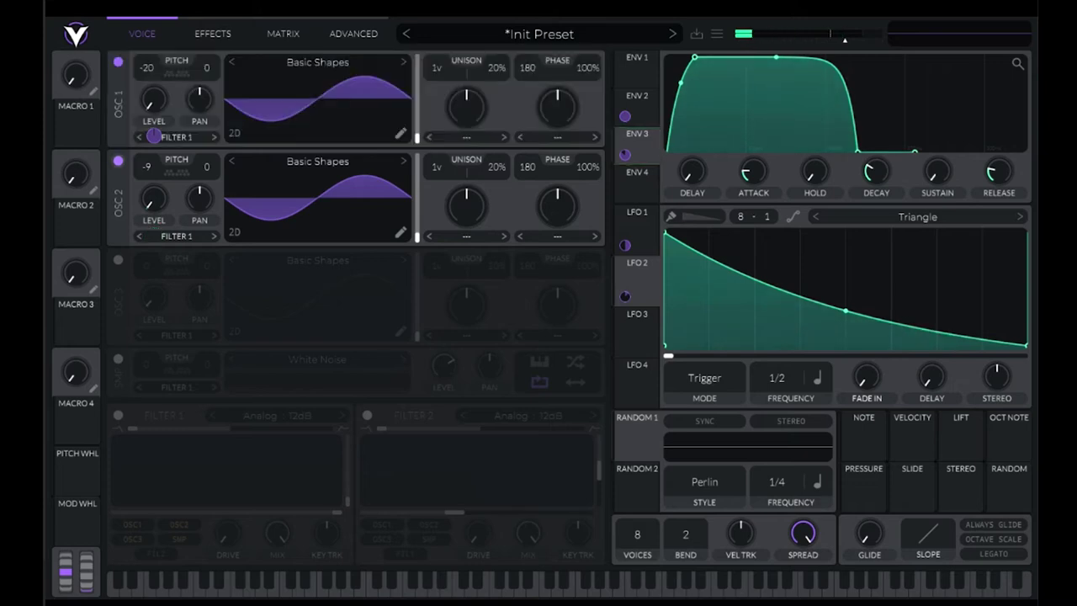
pyautogui.click(118, 161)
pyautogui.press('a')
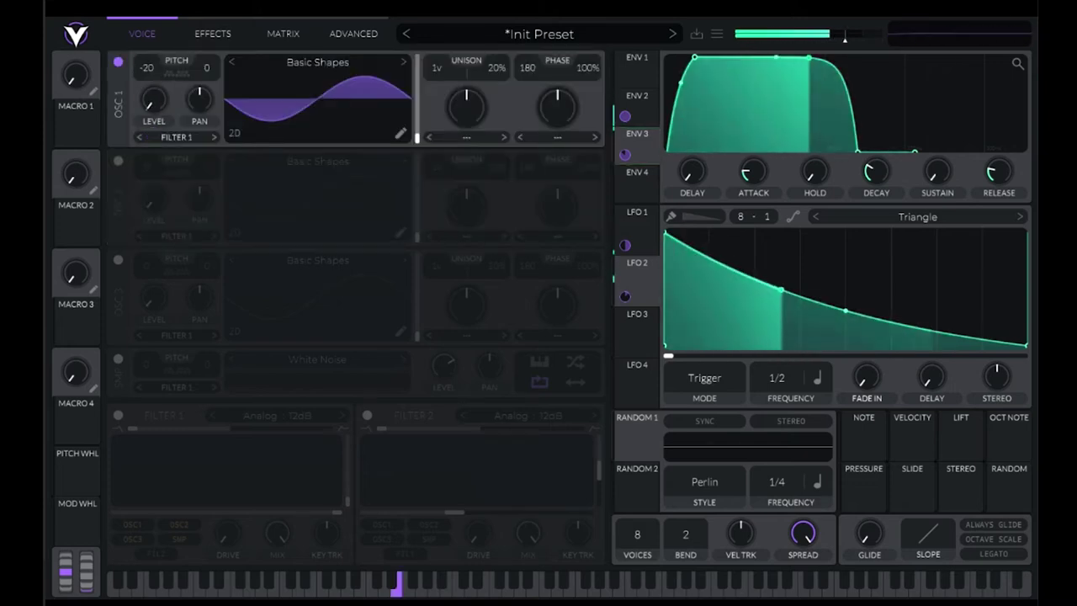
pyautogui.click(637, 100)
pyautogui.press('a')
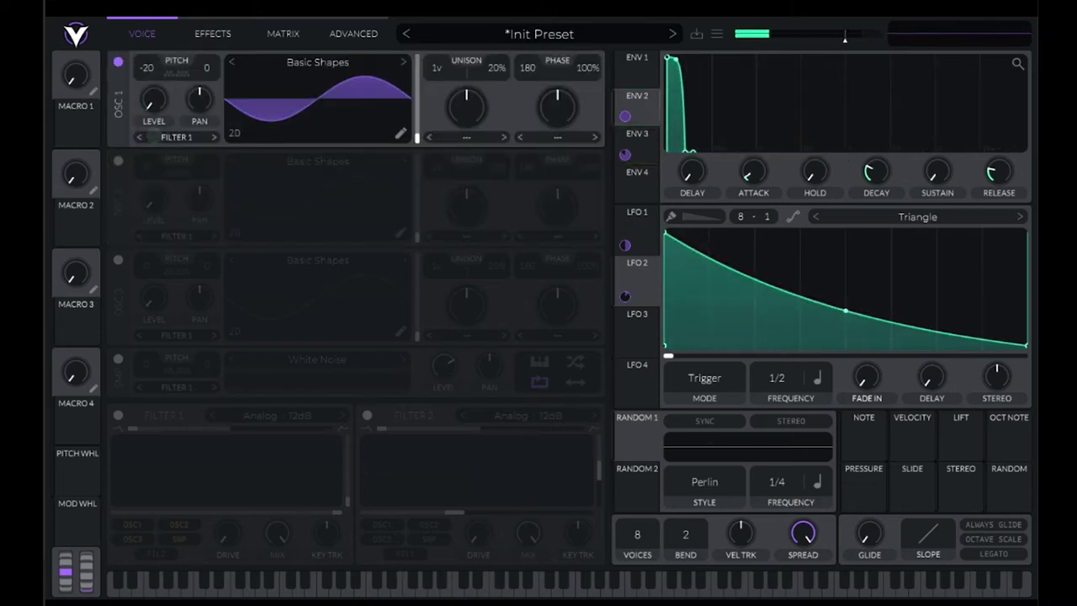
pyautogui.scroll(3, 952, 151)
pyautogui.moveTo(865, 152); pyautogui.dragTo(760, 150)
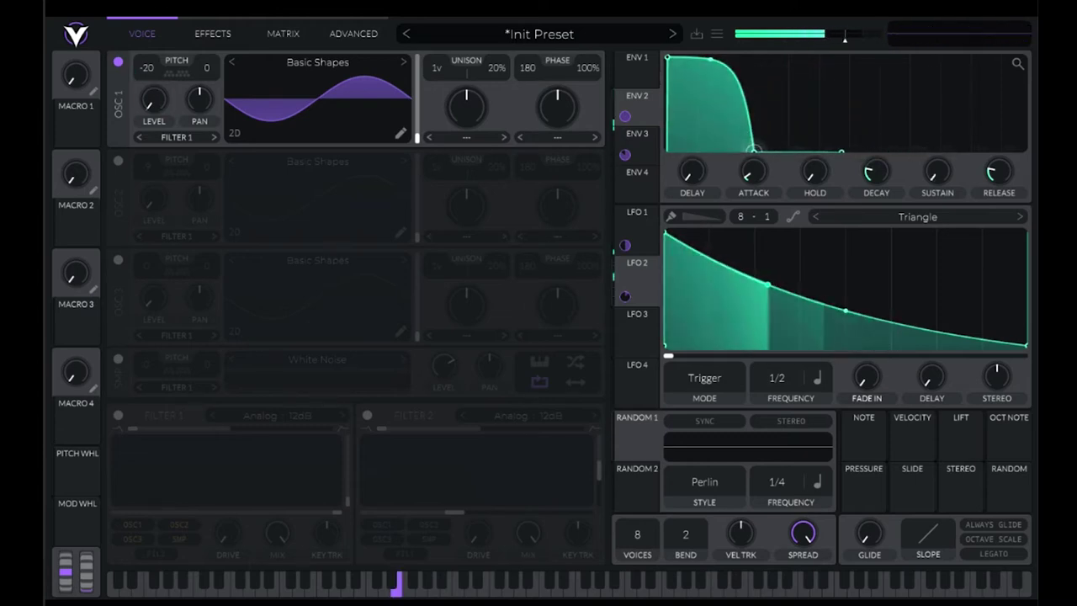
pyautogui.press('a')
pyautogui.press('a')
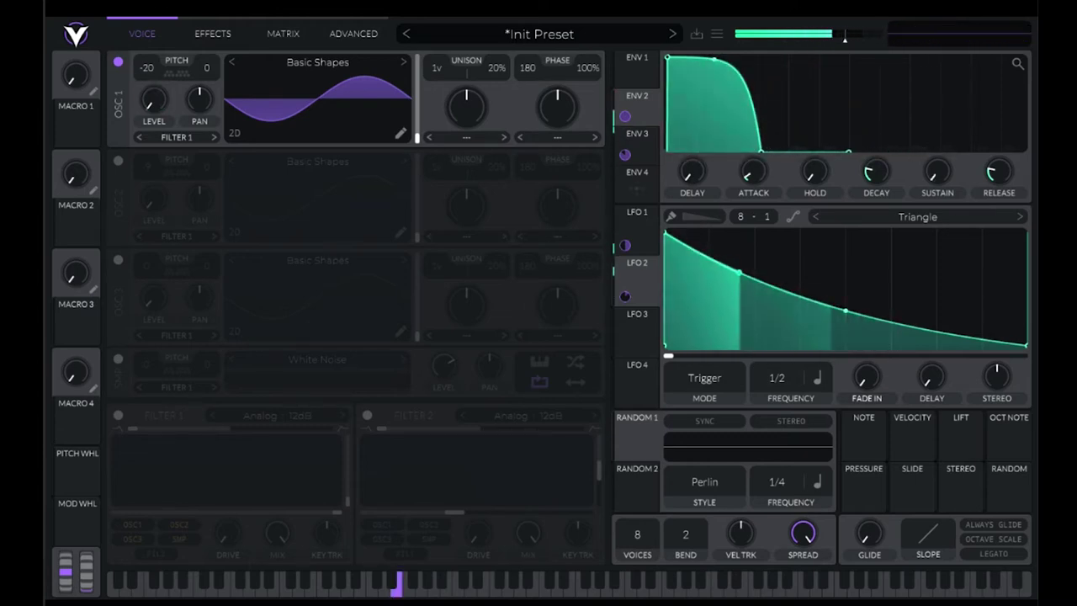
# Turn oscillator 2 back on and set its transpose to -25, checking both oscillators' note tracking options
pyautogui.click(118, 161)
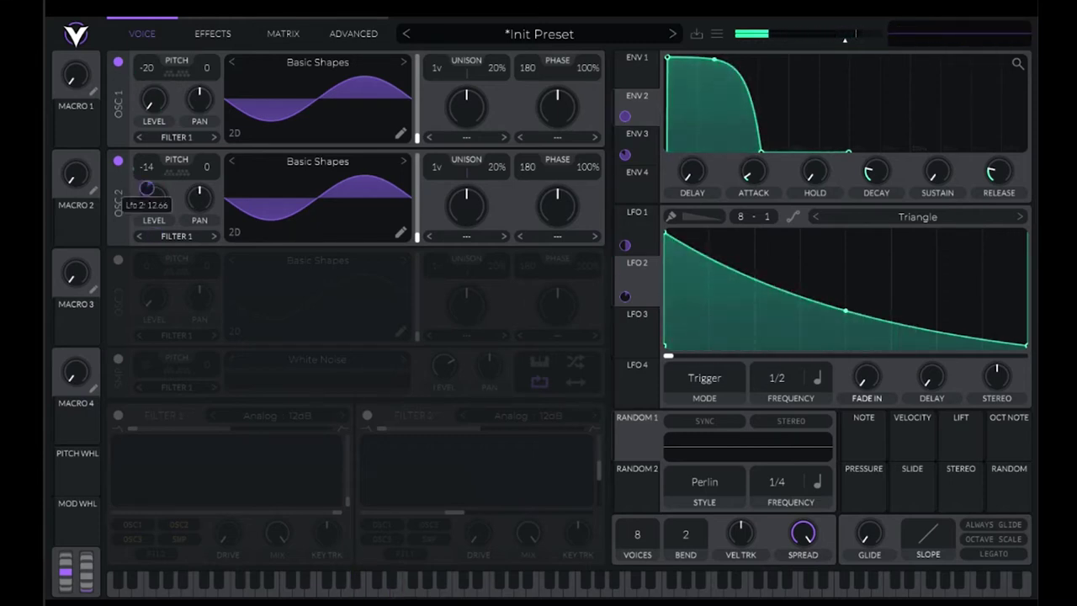
pyautogui.click(353, 34)
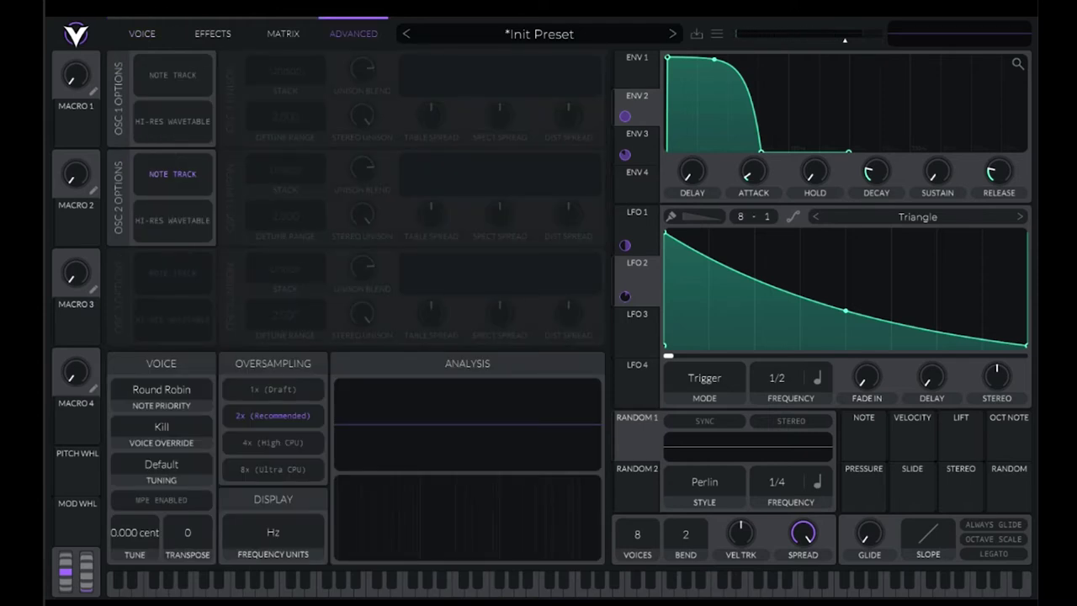
pyautogui.click(142, 34)
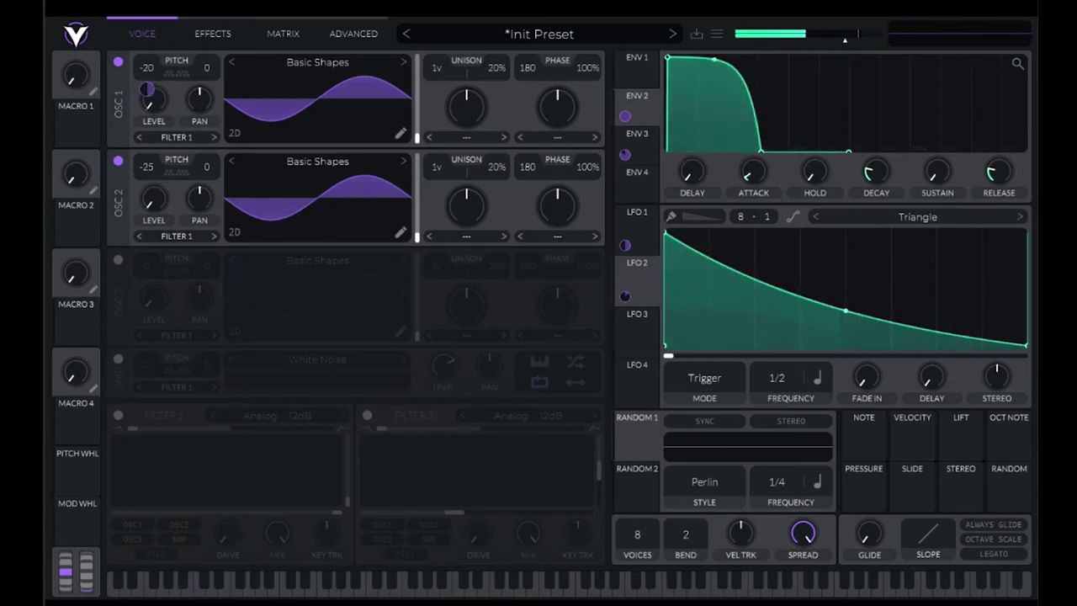
# Lengthen and straighten Envelope 3's attack, and compare its shape with Envelope 2
pyautogui.moveTo(625, 154); pyautogui.dragTo(153, 198)
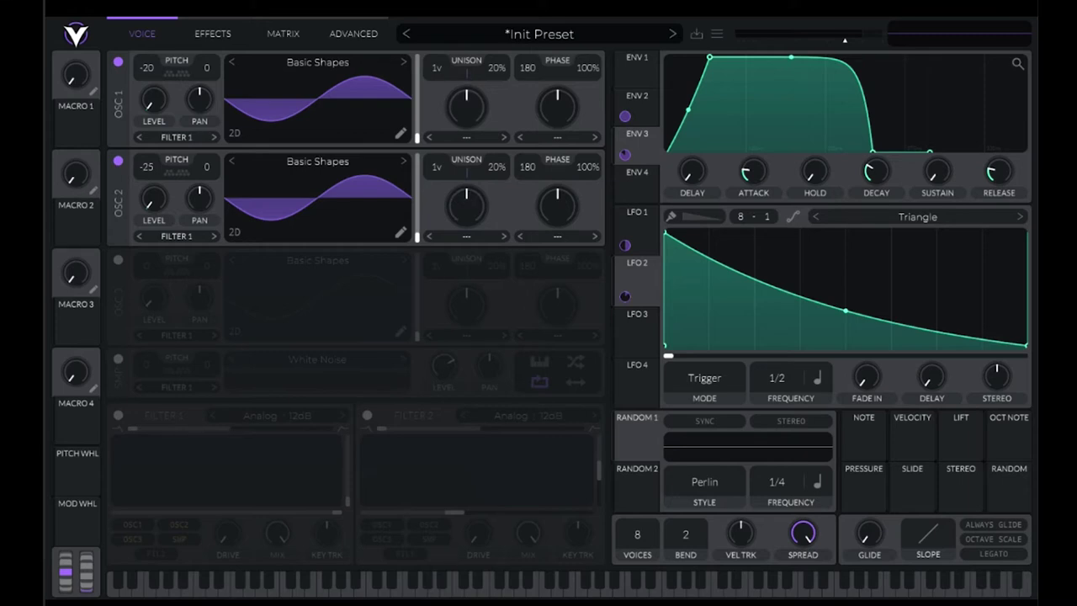
pyautogui.click(637, 100)
pyautogui.click(637, 140)
pyautogui.click(638, 101)
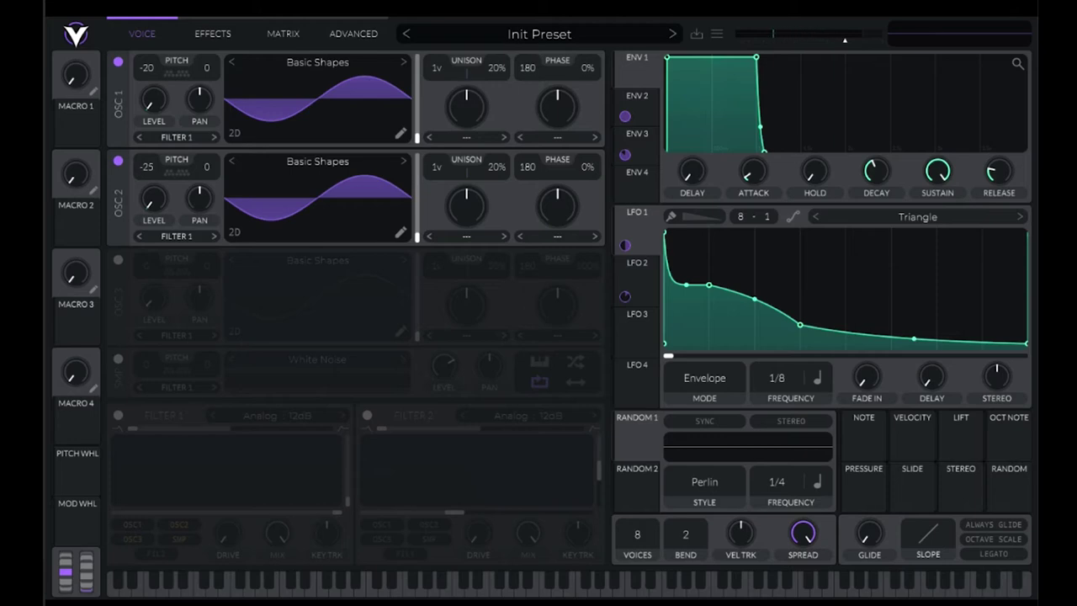
# Set oscillator 2's phase to 283
pyautogui.moveTo(528, 166)
pyautogui.mouseDown()
pyautogui.moveTo(527, 176)
pyautogui.moveTo(527, 157)
pyautogui.mouseUp()
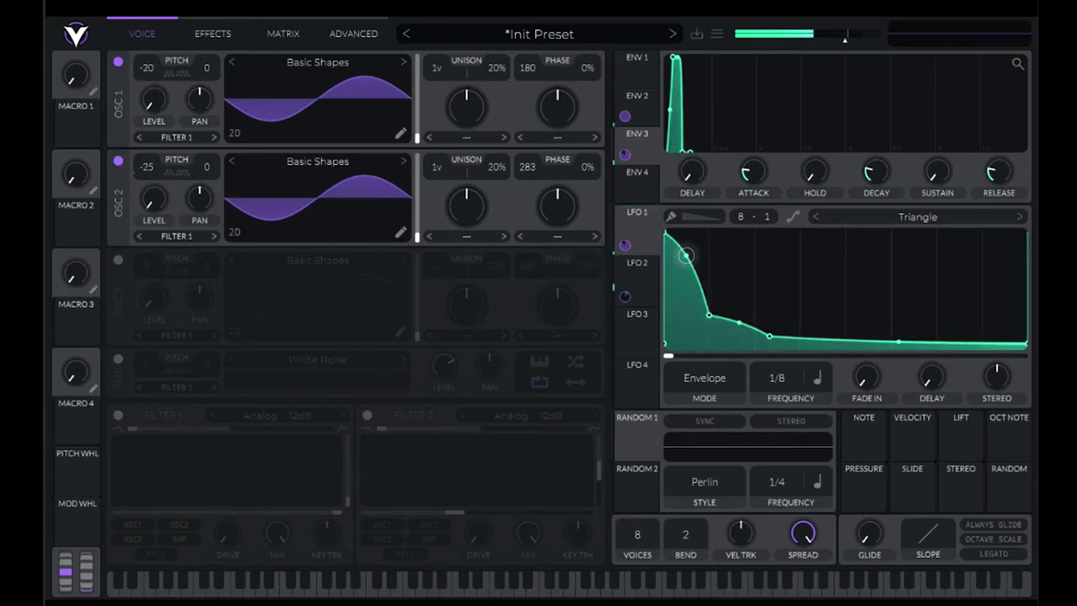
# Reshape LFO 1 with a steep initial drop, a mid-height bend just after the start and an earlier start to its low tail
pyautogui.moveTo(686, 304); pyautogui.dragTo(698, 315)
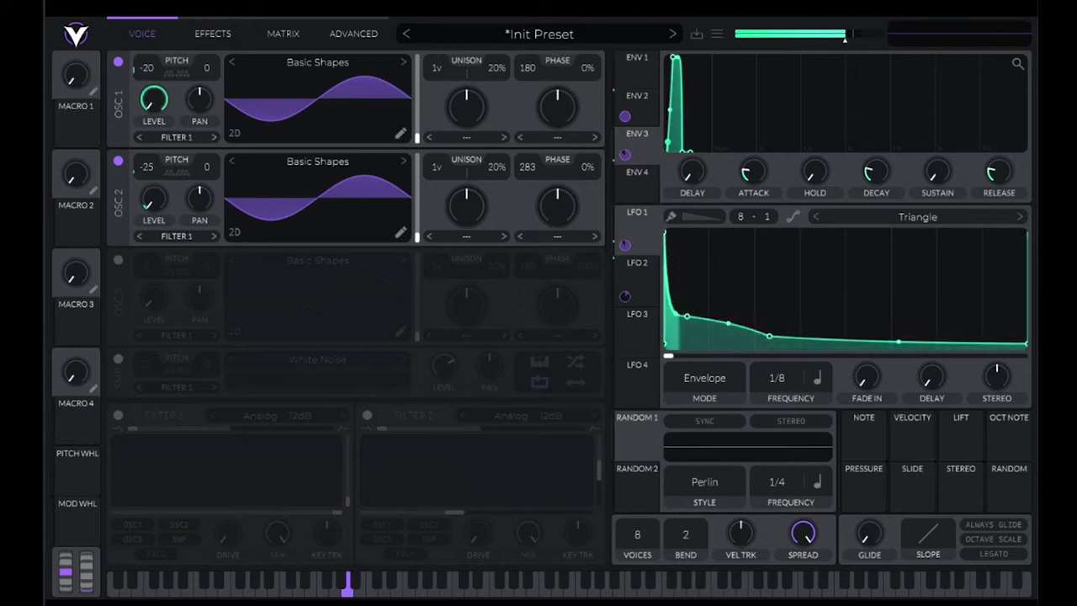
pyautogui.moveTo(625, 245)
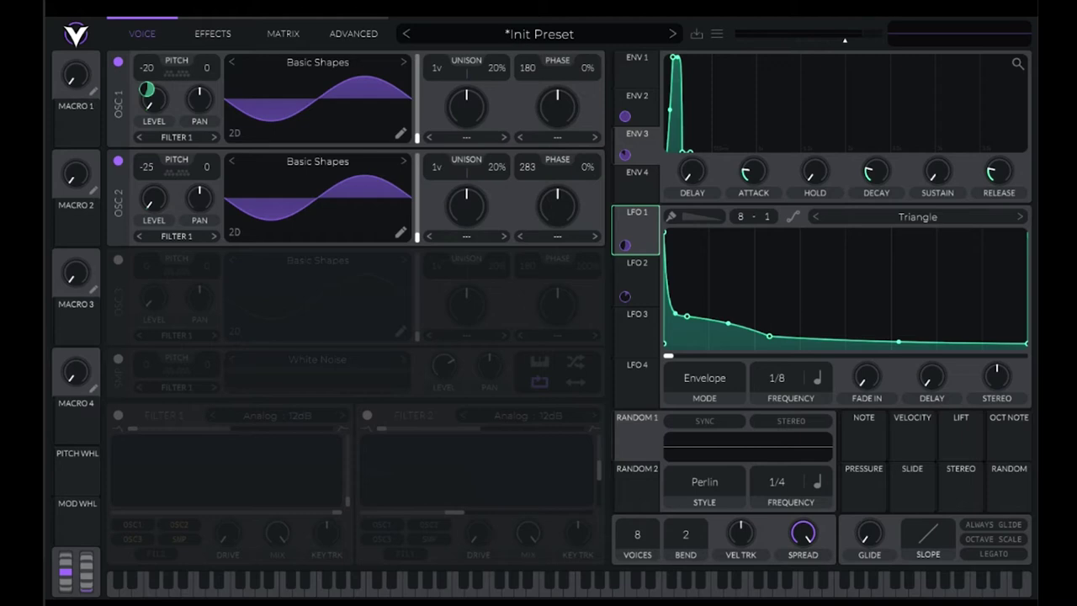
pyautogui.moveTo(687, 317); pyautogui.dragTo(697, 283)
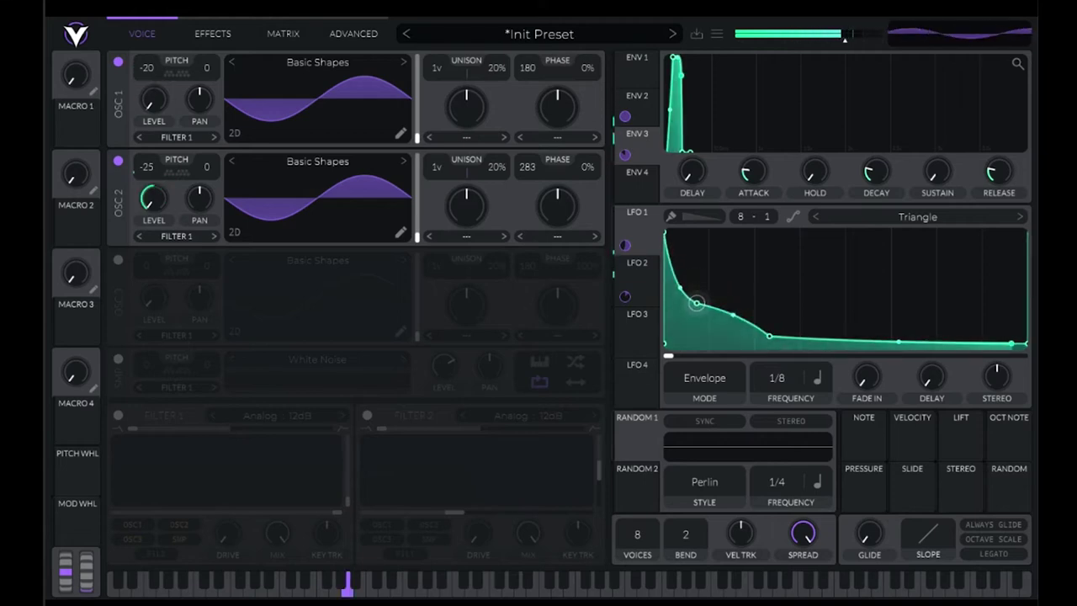
pyautogui.moveTo(770, 335); pyautogui.dragTo(755, 334)
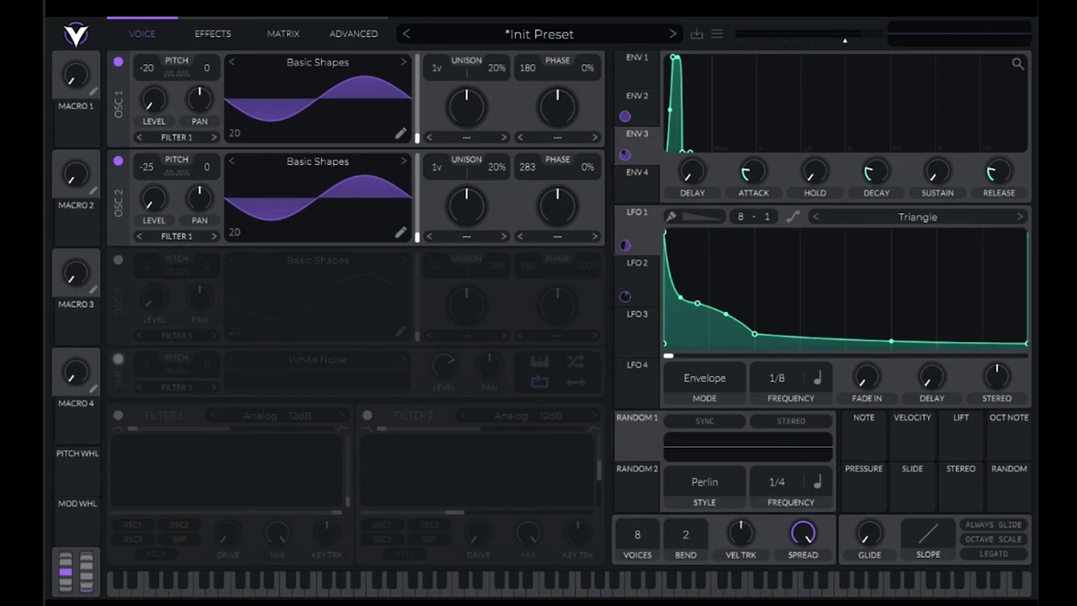
# Turn on the White Noise sampler and assign Envelope 4 to its level at full amount, with the base level at zero
pyautogui.click(118, 358)
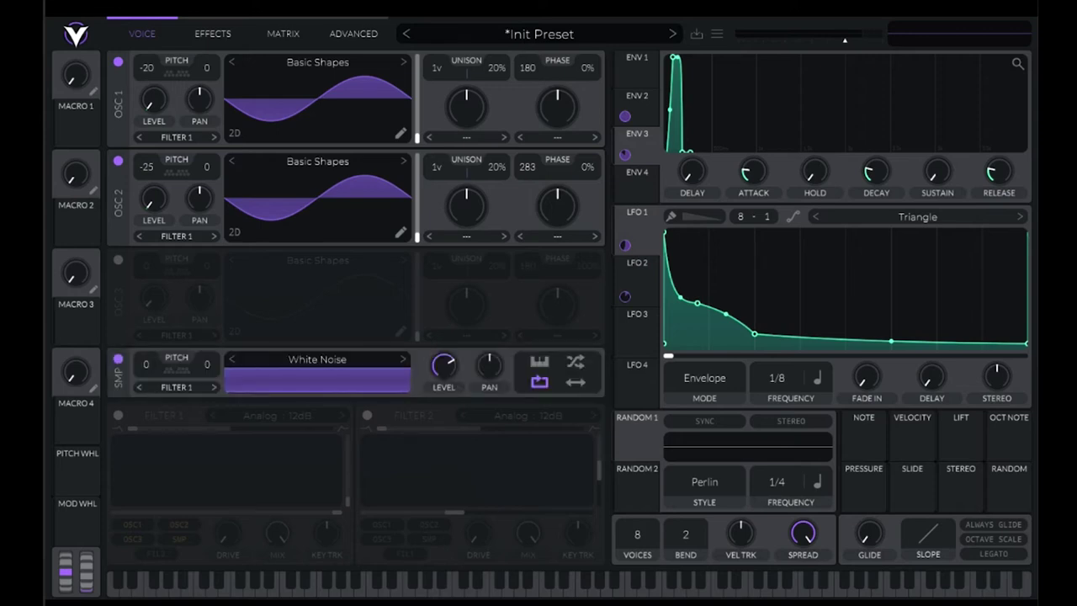
pyautogui.click(637, 186)
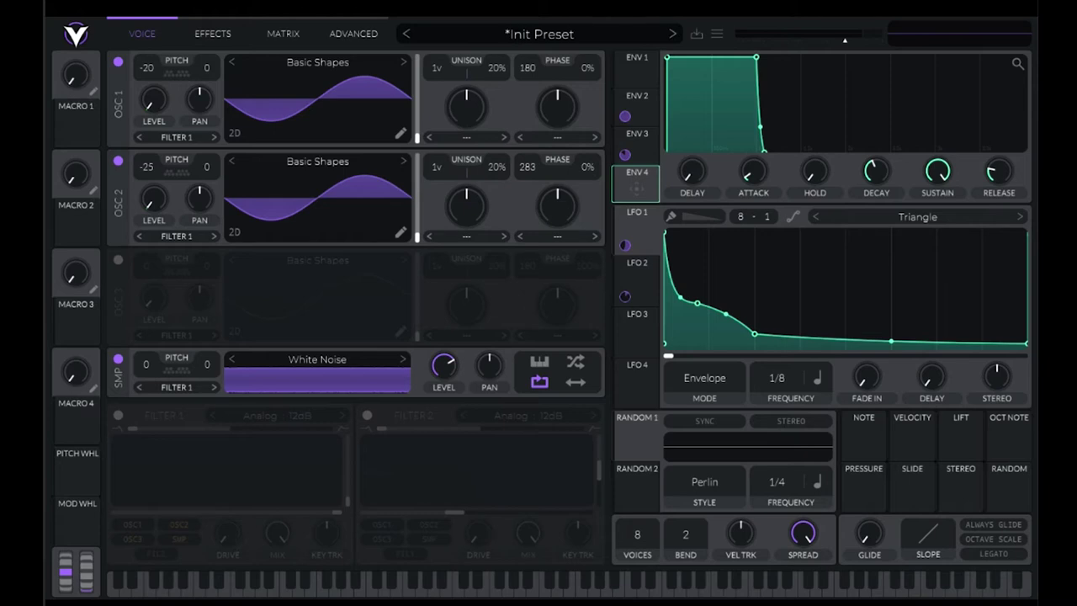
pyautogui.moveTo(637, 187); pyautogui.dragTo(442, 395)
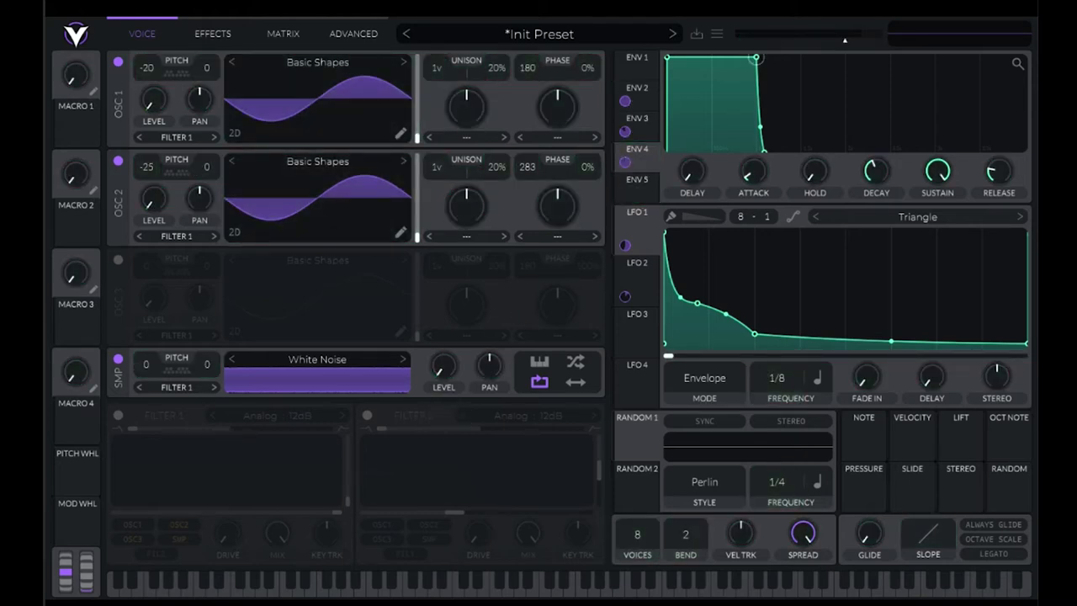
# Replace Envelope 4 with LFO 3 as the modulator of the sampler's level, at full amount
pyautogui.rightClick(625, 165)
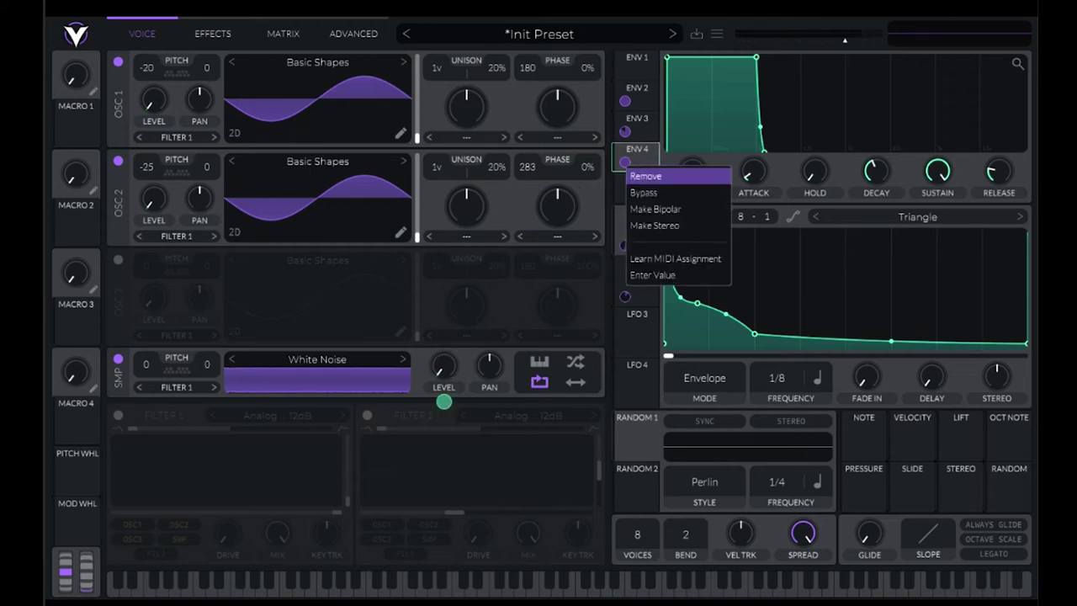
pyautogui.click(646, 176)
pyautogui.moveTo(625, 346)
pyautogui.mouseDown()
pyautogui.moveTo(693, 444)
pyautogui.moveTo(444, 402)
pyautogui.mouseUp()
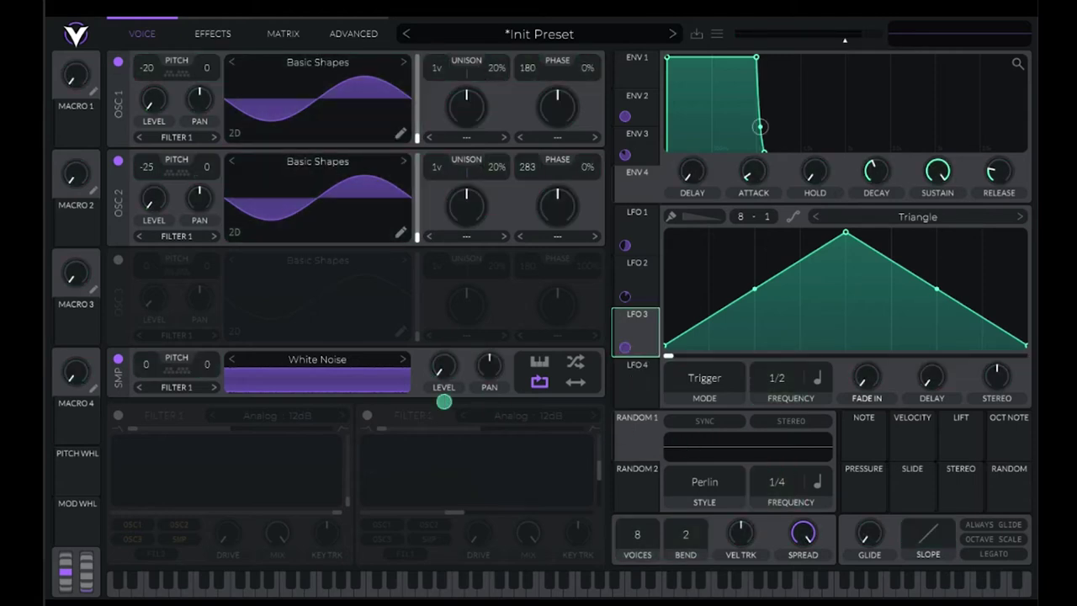
# Reshape LFO 3 to start at full height and fall in a steep concave curve to zero one-eighth of the way through
pyautogui.moveTo(624, 154); pyautogui.dragTo(153, 235)
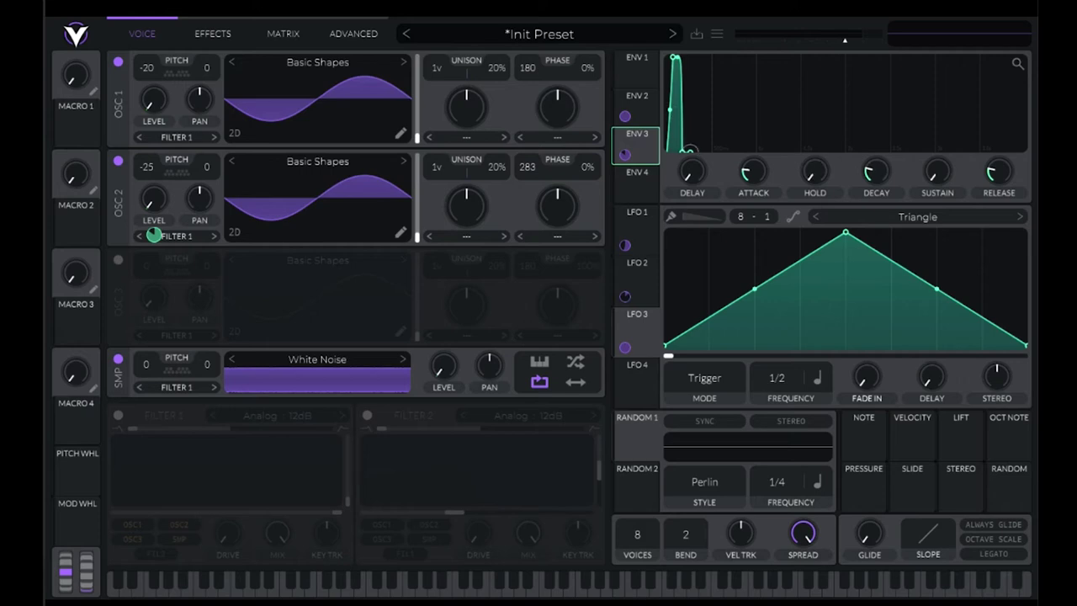
pyautogui.click(637, 332)
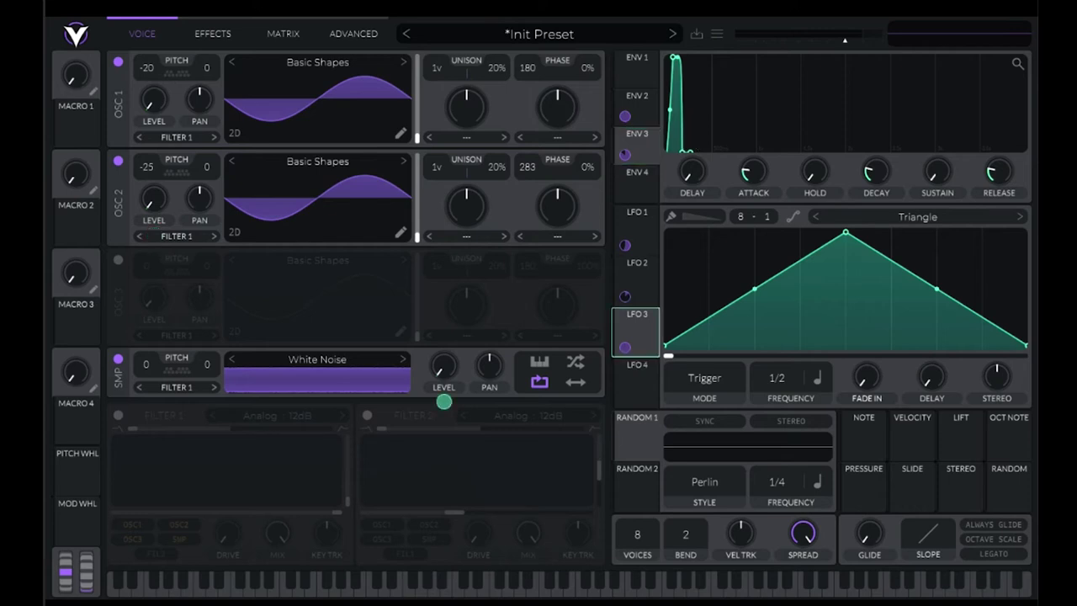
pyautogui.moveTo(443, 402); pyautogui.dragTo(444, 403)
pyautogui.doubleClick(707, 261)
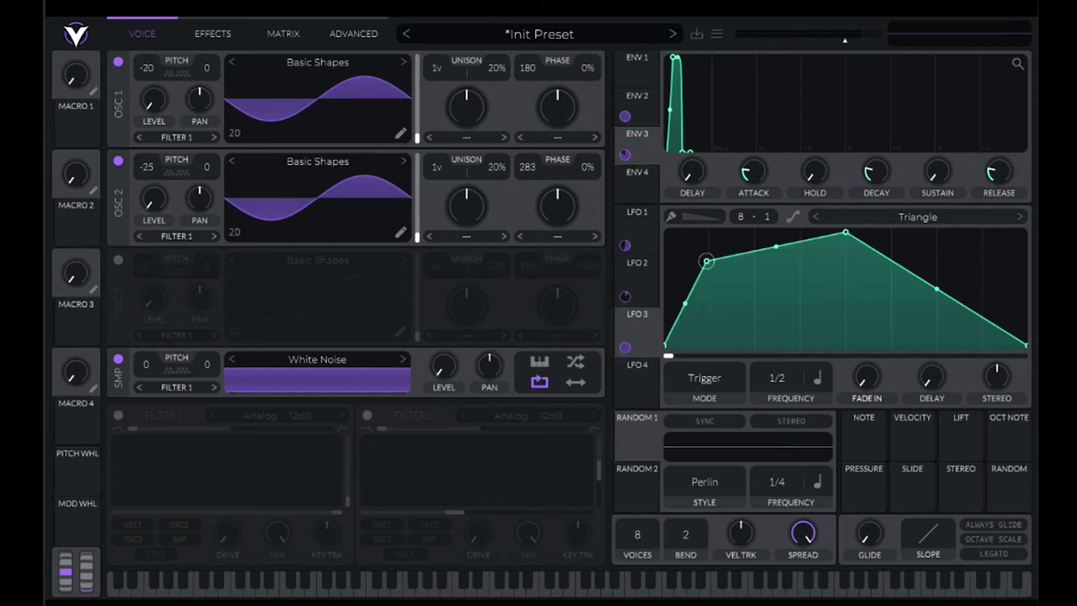
pyautogui.moveTo(707, 262); pyautogui.dragTo(709, 280)
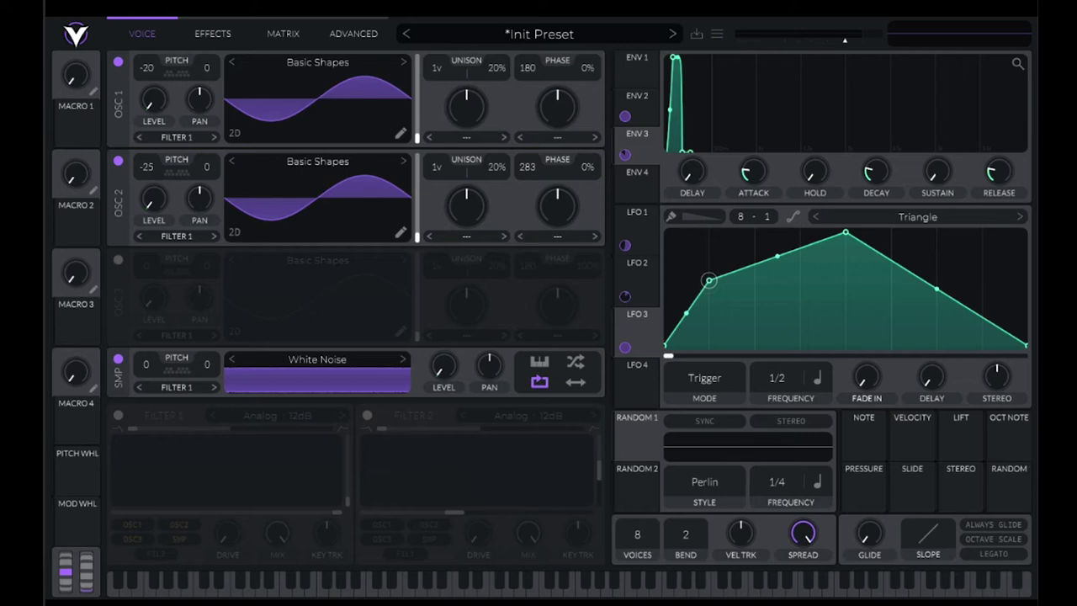
pyautogui.moveTo(710, 280); pyautogui.dragTo(755, 305)
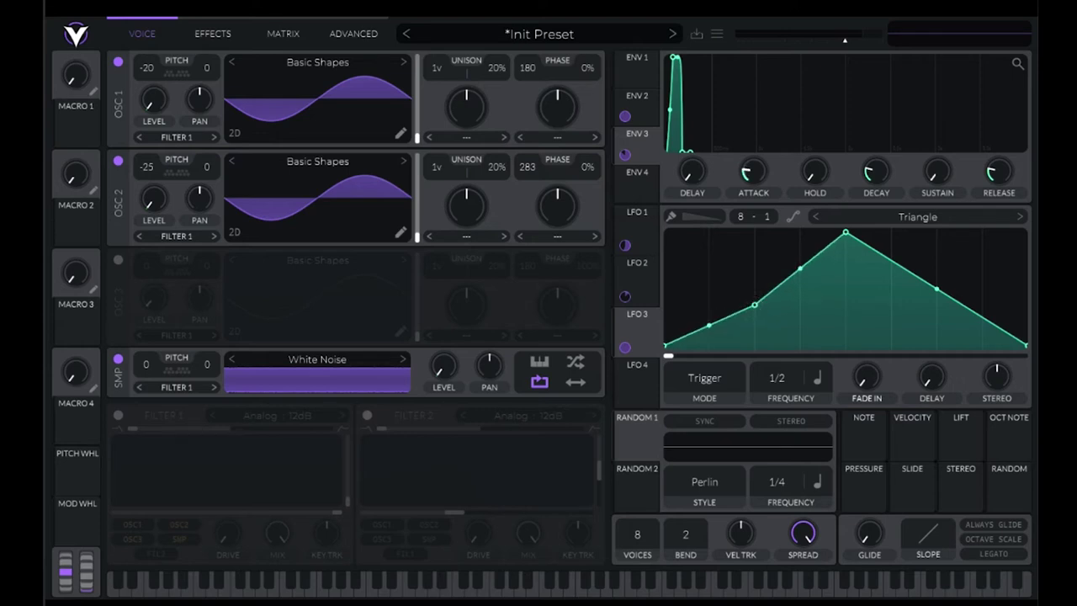
pyautogui.moveTo(754, 305); pyautogui.dragTo(665, 232)
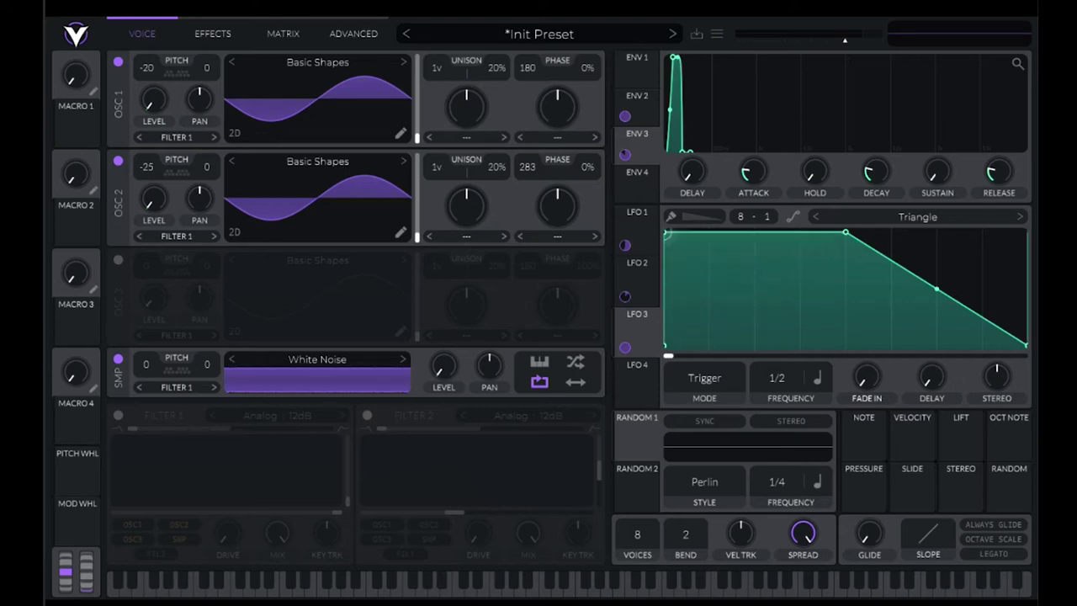
pyautogui.moveTo(846, 232); pyautogui.dragTo(709, 344)
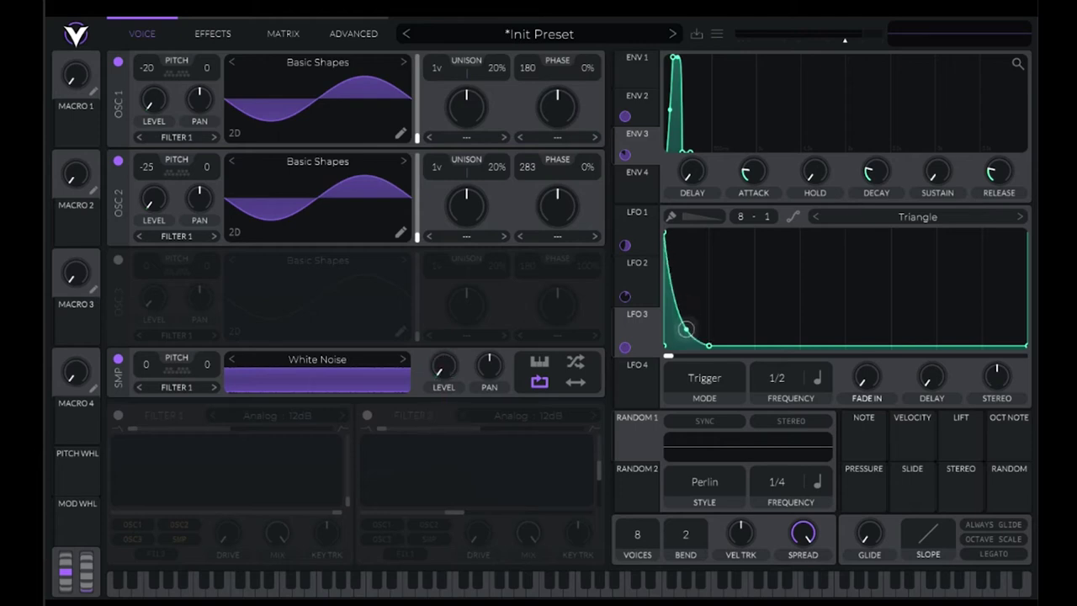
pyautogui.moveTo(686, 285); pyautogui.dragTo(686, 339)
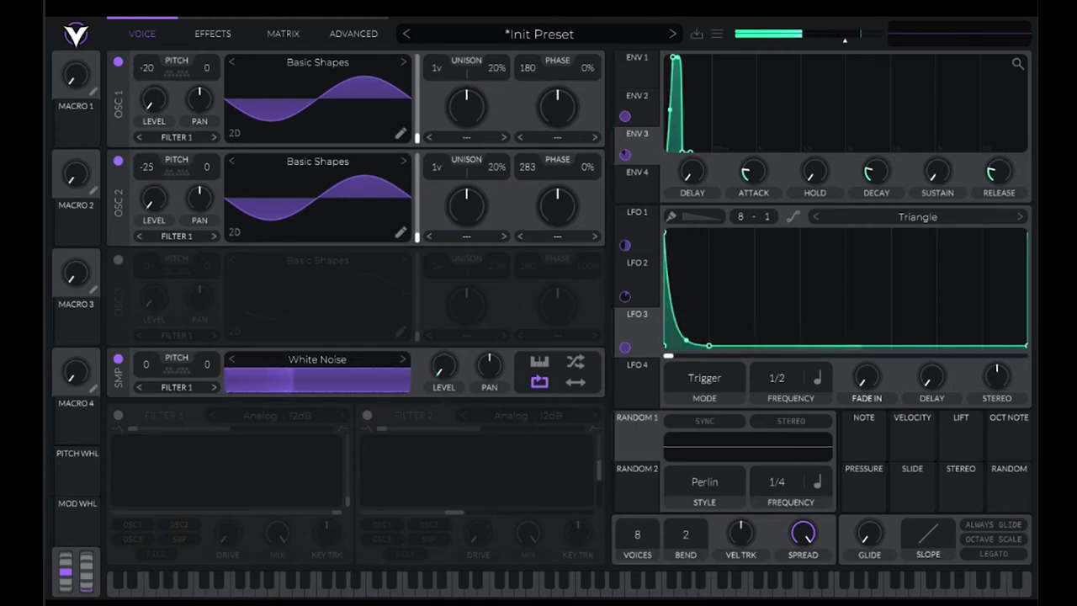
# Lower LFO 3's modulation amount on the sampler's level
pyautogui.moveTo(443, 368)
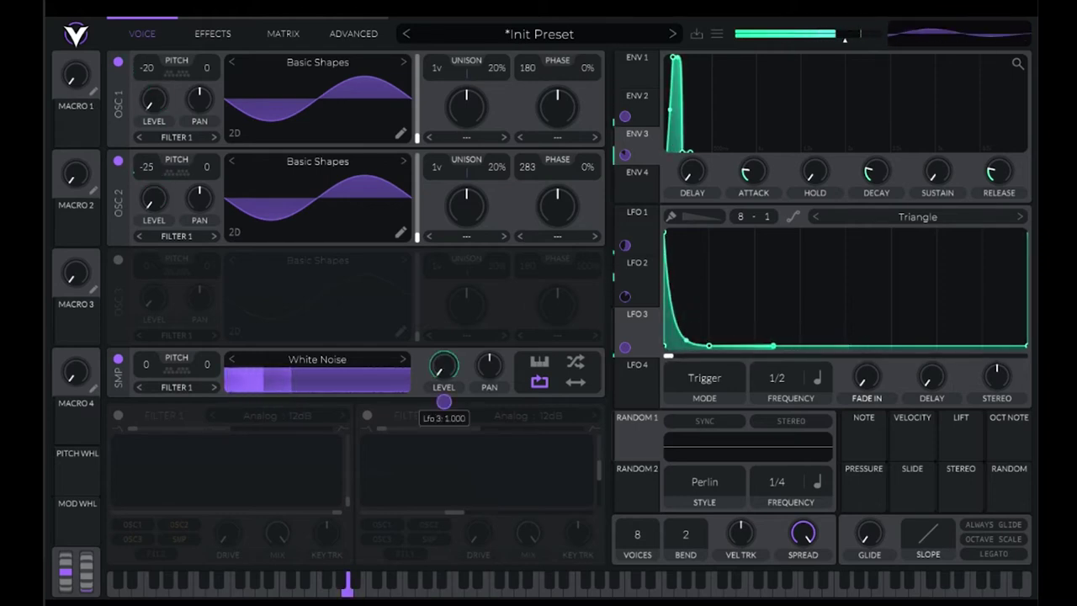
pyautogui.moveTo(444, 403); pyautogui.dragTo(445, 434)
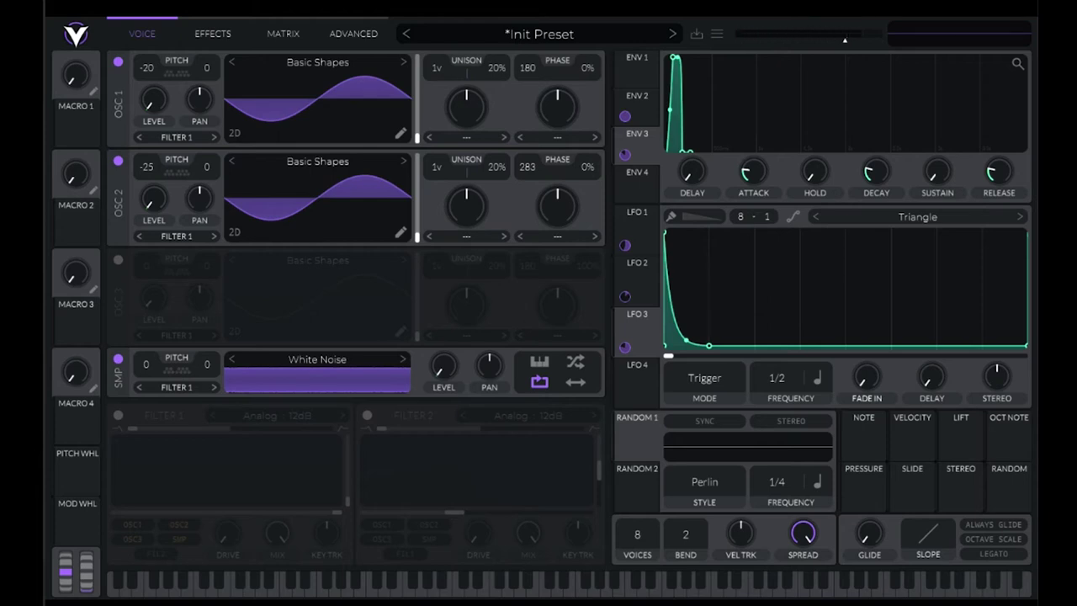
# Switch the sampler's source to Pink Noise and set its pitch transpose to 5
pyautogui.moveTo(147, 364)
pyautogui.mouseDown()
pyautogui.moveTo(146, 424)
pyautogui.moveTo(147, 363)
pyautogui.mouseUp()
pyautogui.click(318, 360)
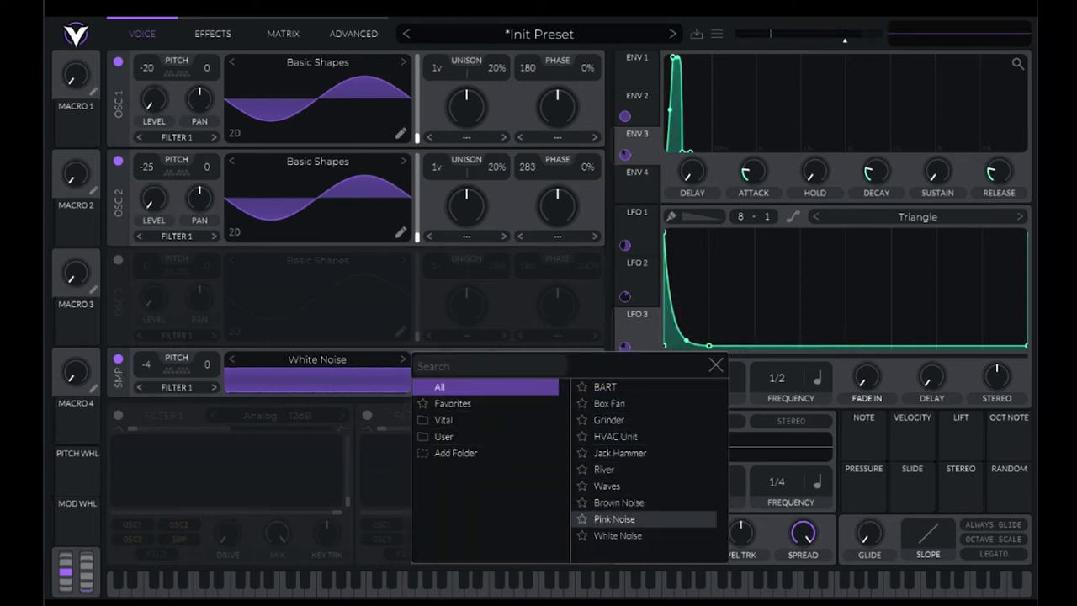
pyautogui.click(614, 518)
pyautogui.moveTo(147, 371); pyautogui.dragTo(147, 357)
pyautogui.click(717, 365)
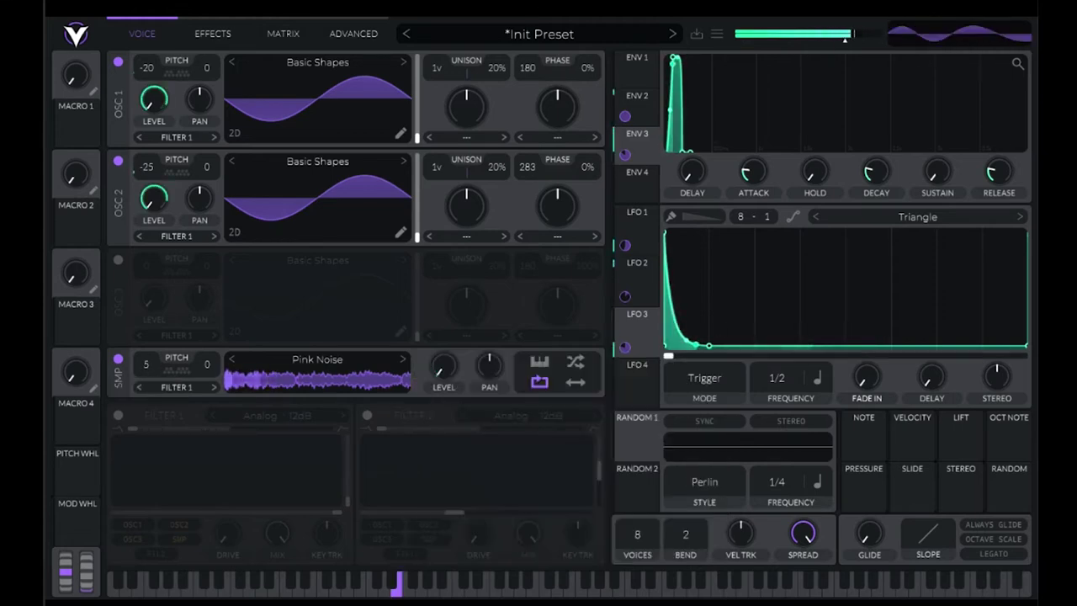
# Restore LFO 3's full amount on the sampler's level and set LFO 3 to 1/8 frequency in Envelope mode with a longer initial decay
pyautogui.moveTo(624, 347); pyautogui.dragTo(444, 401)
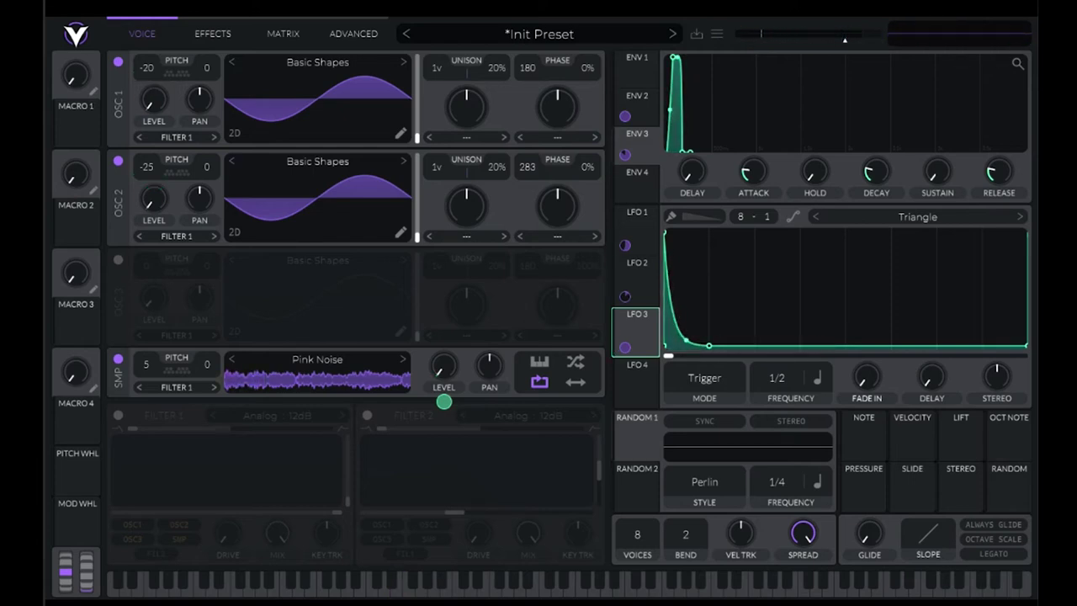
pyautogui.moveTo(777, 378); pyautogui.dragTo(777, 353)
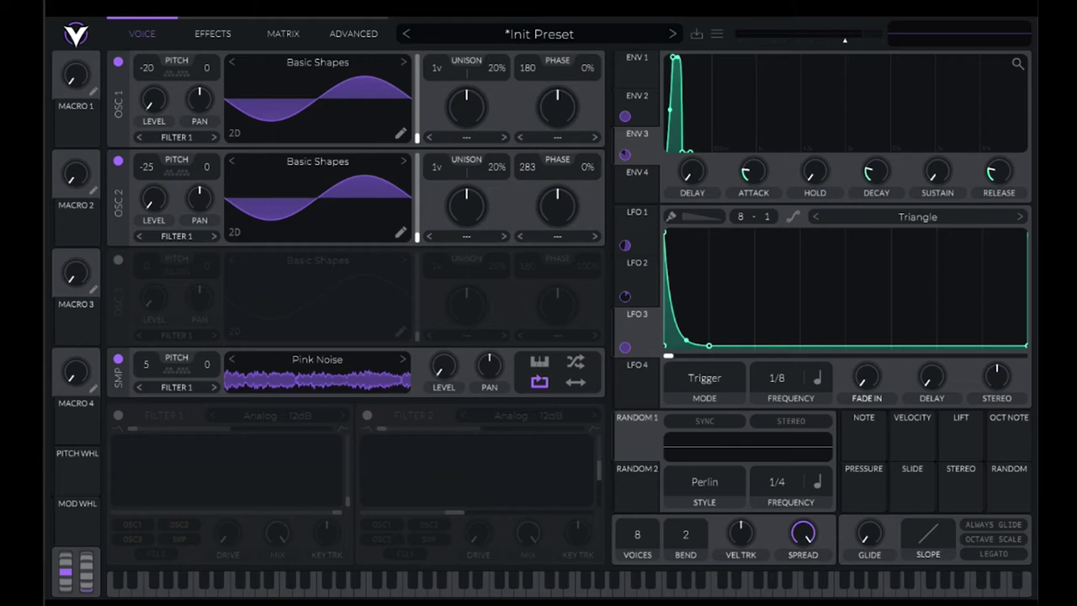
pyautogui.moveTo(709, 346); pyautogui.dragTo(754, 345)
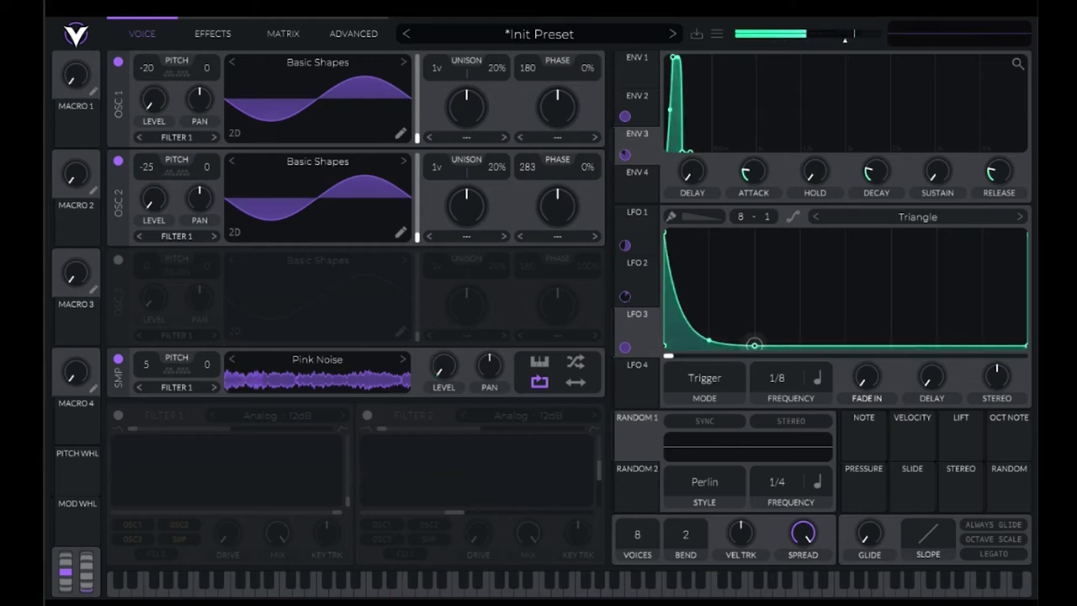
pyautogui.click(705, 378)
pyautogui.click(686, 448)
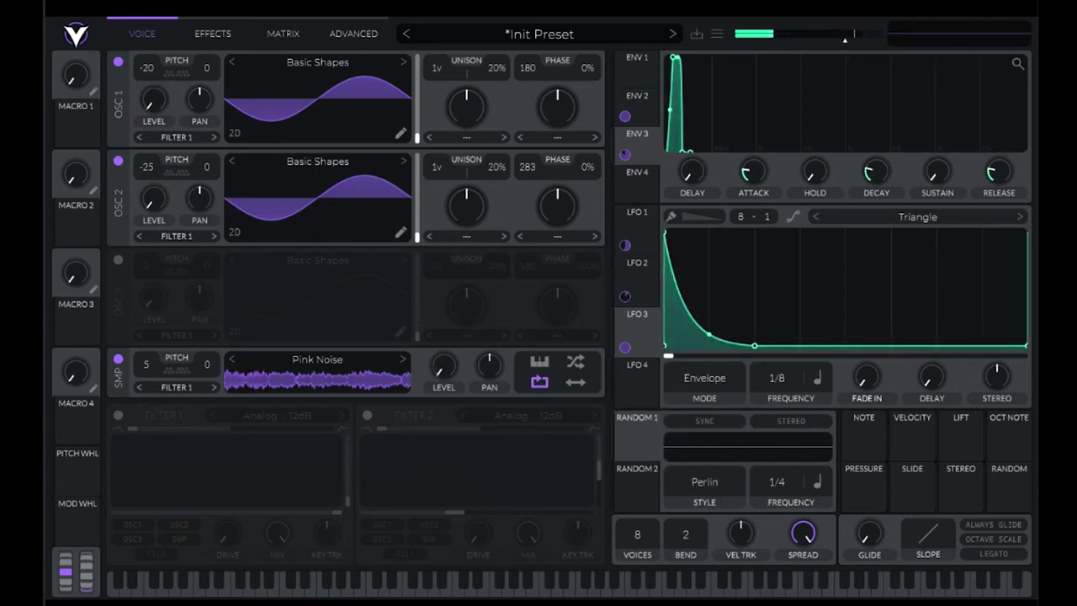
# Add a half-height second peak about a third of the way through LFO 3, following a shorter initial decay, with a bulging tail
pyautogui.doubleClick(948, 284)
pyautogui.moveTo(947, 283); pyautogui.dragTo(800, 281)
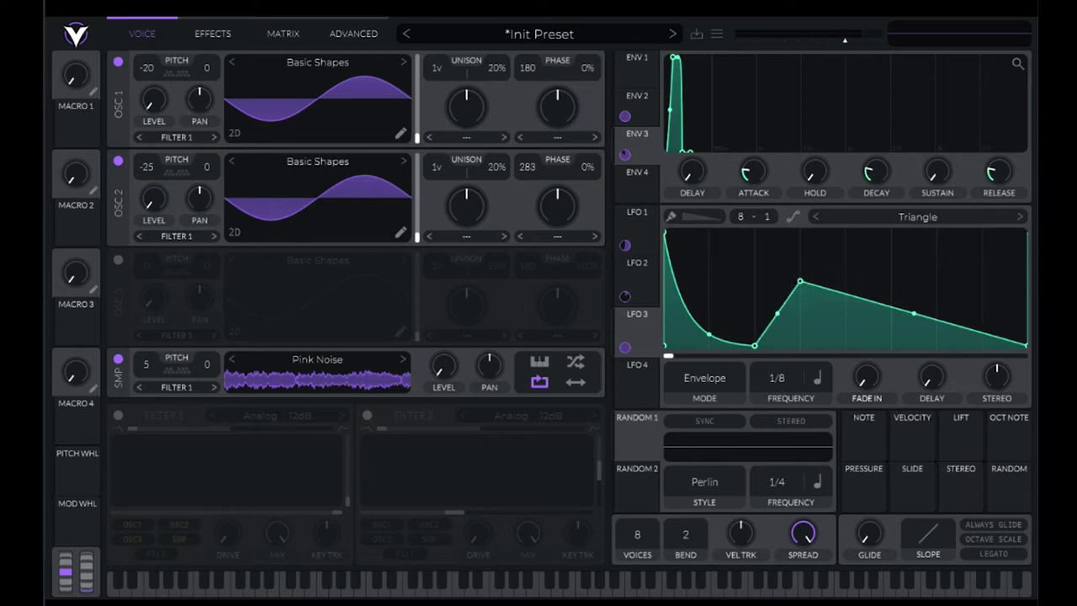
pyautogui.moveTo(915, 311); pyautogui.dragTo(914, 329)
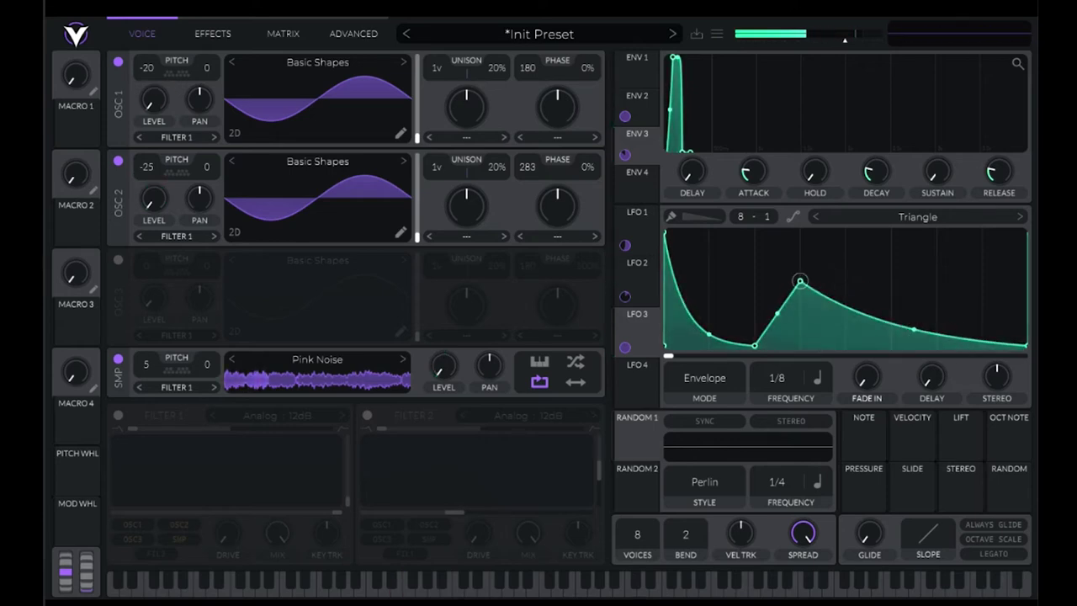
pyautogui.moveTo(801, 281); pyautogui.dragTo(776, 288)
pyautogui.moveTo(902, 330); pyautogui.dragTo(901, 306)
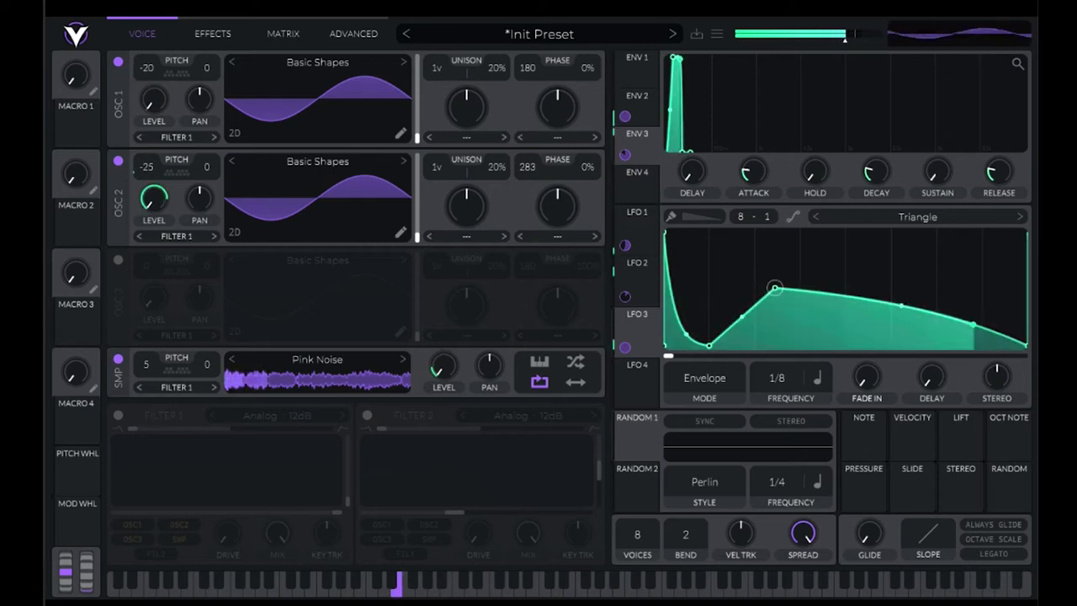
# Move LFO 3's second peak closer to the initial drop, raise the dip before it to about quarter height, and make the tail concave
pyautogui.moveTo(775, 288); pyautogui.dragTo(755, 311)
pyautogui.moveTo(892, 323); pyautogui.dragTo(891, 339)
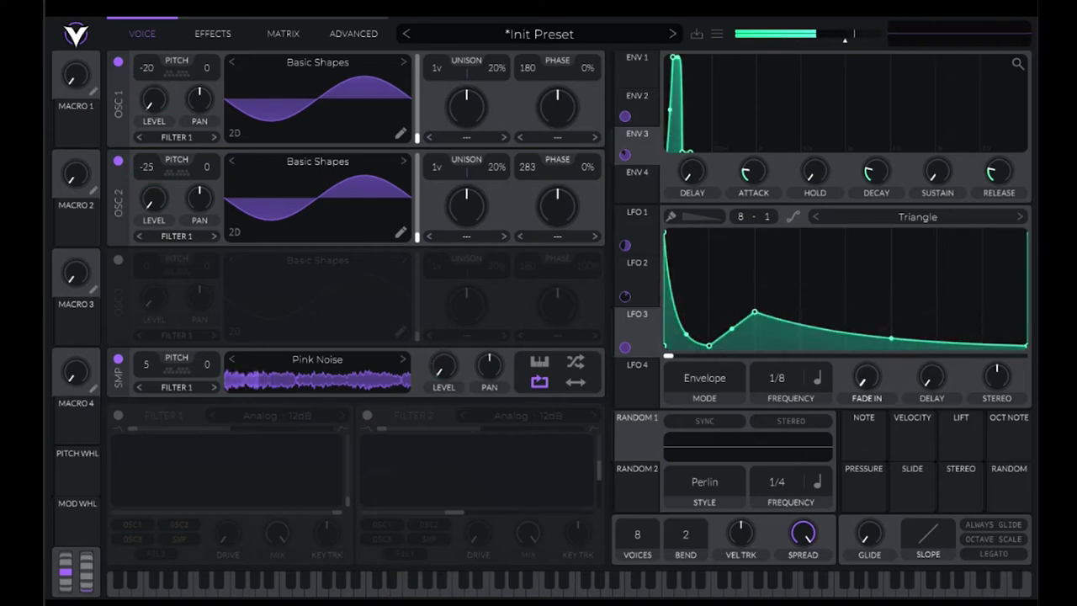
pyautogui.moveTo(755, 312); pyautogui.dragTo(741, 279)
pyautogui.moveTo(710, 346); pyautogui.dragTo(710, 315)
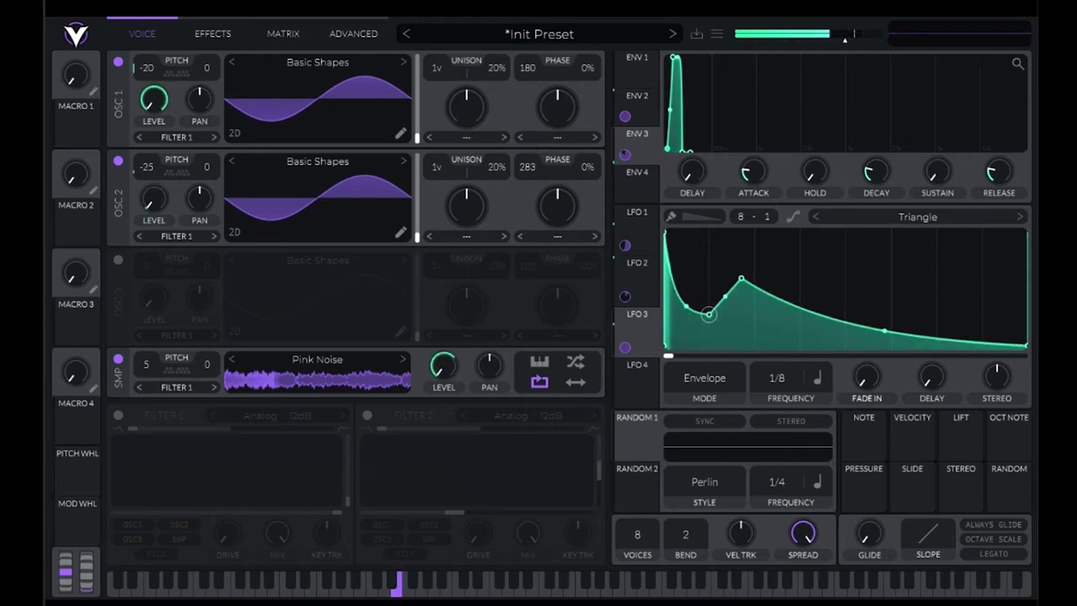
pyautogui.moveTo(741, 279); pyautogui.dragTo(731, 295)
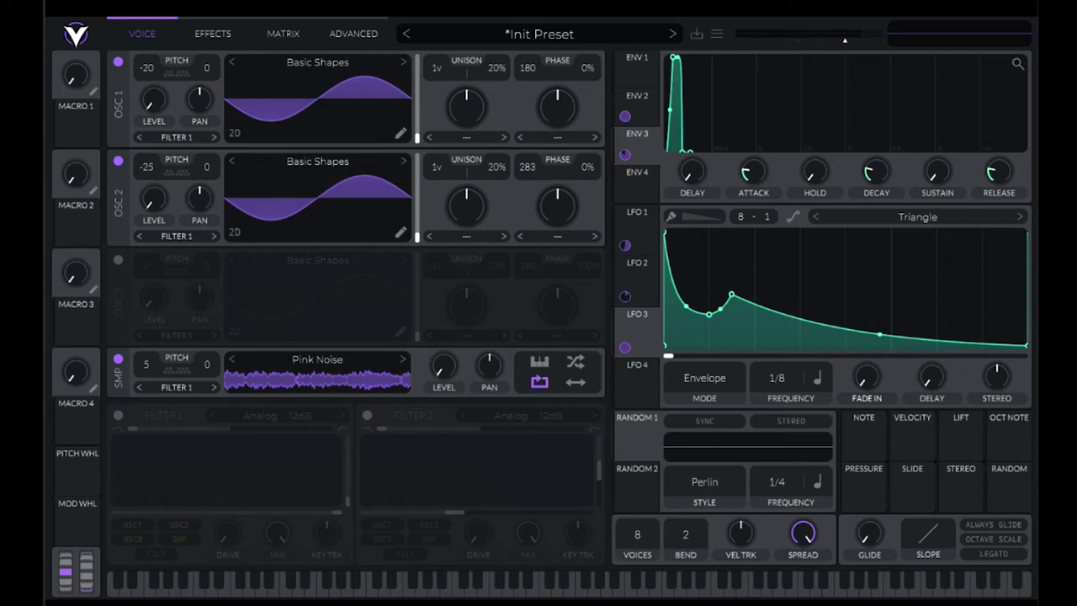
# Audition the sound and fine-tune LFO 3's second peak to about one-fifth of the cycle with a slightly steeper tail curve
pyautogui.click(399, 581)
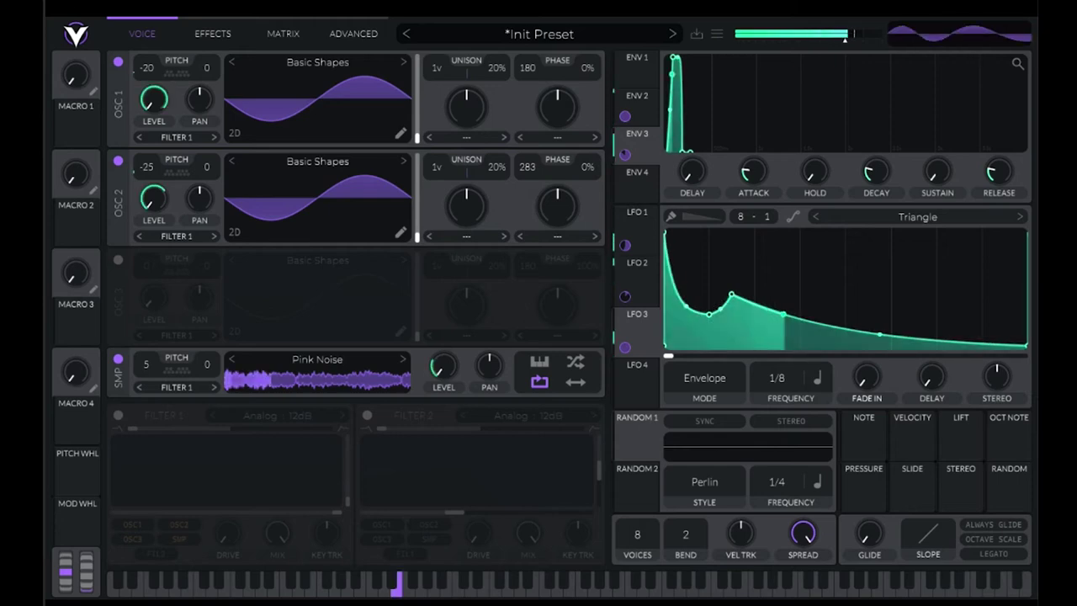
pyautogui.moveTo(731, 295); pyautogui.dragTo(725, 303)
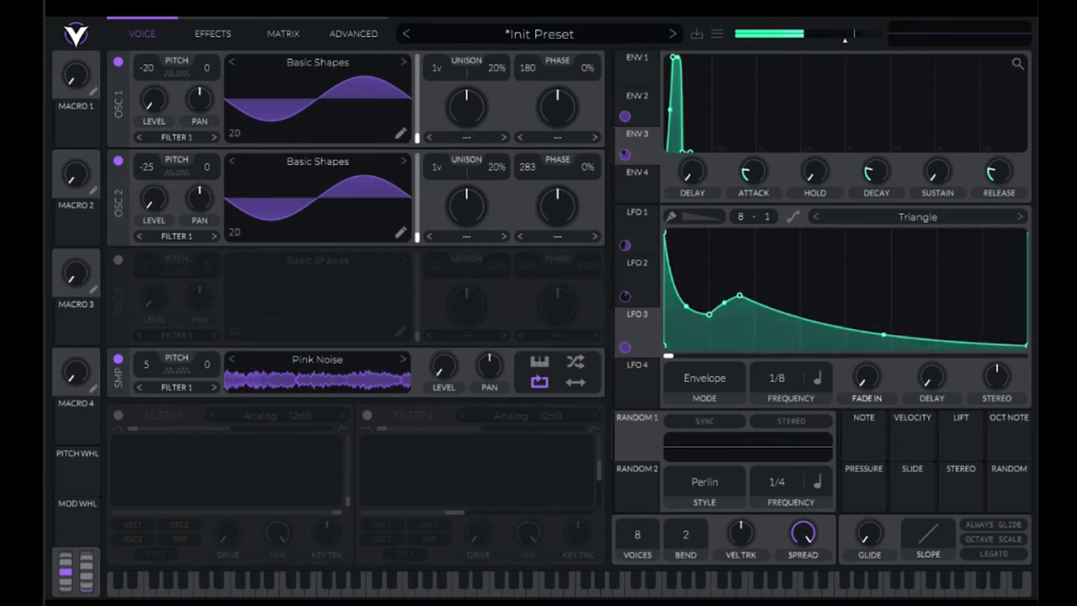
pyautogui.moveTo(884, 335); pyautogui.dragTo(884, 337)
pyautogui.doubleClick(724, 302)
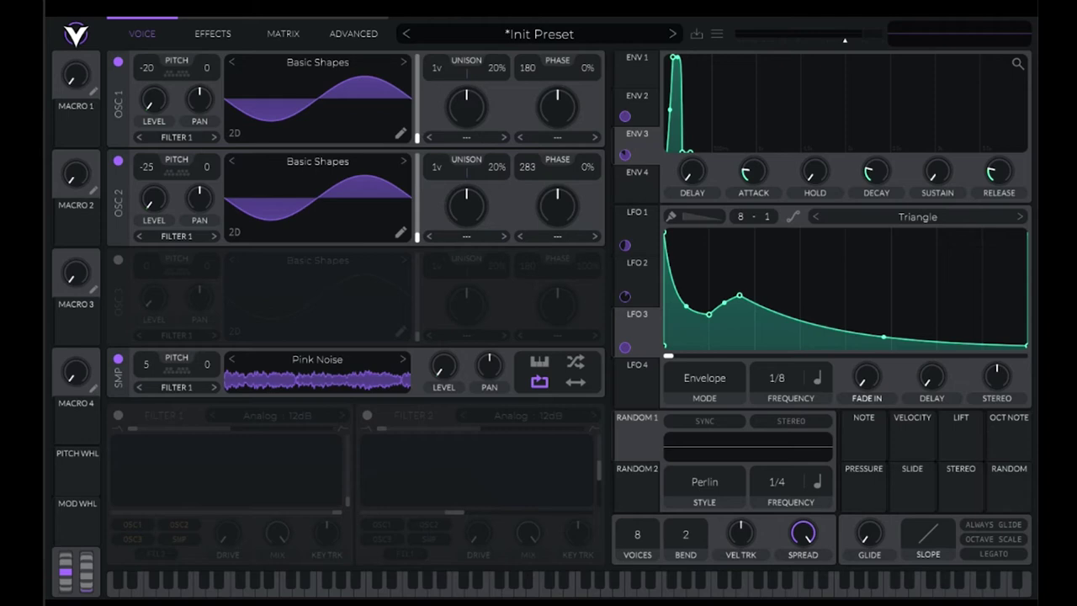
pyautogui.moveTo(153, 100)
pyautogui.moveTo(147, 88); pyautogui.dragTo(146, 89)
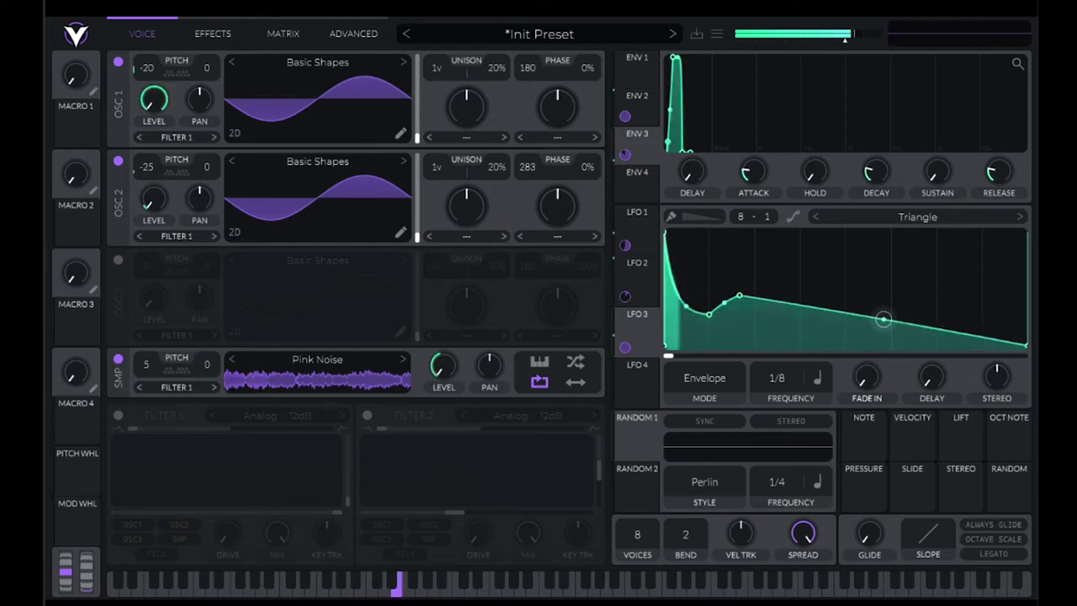
# Try Brown Noise and White Noise as the sampler's source, returning to Pink Noise
pyautogui.click(317, 360)
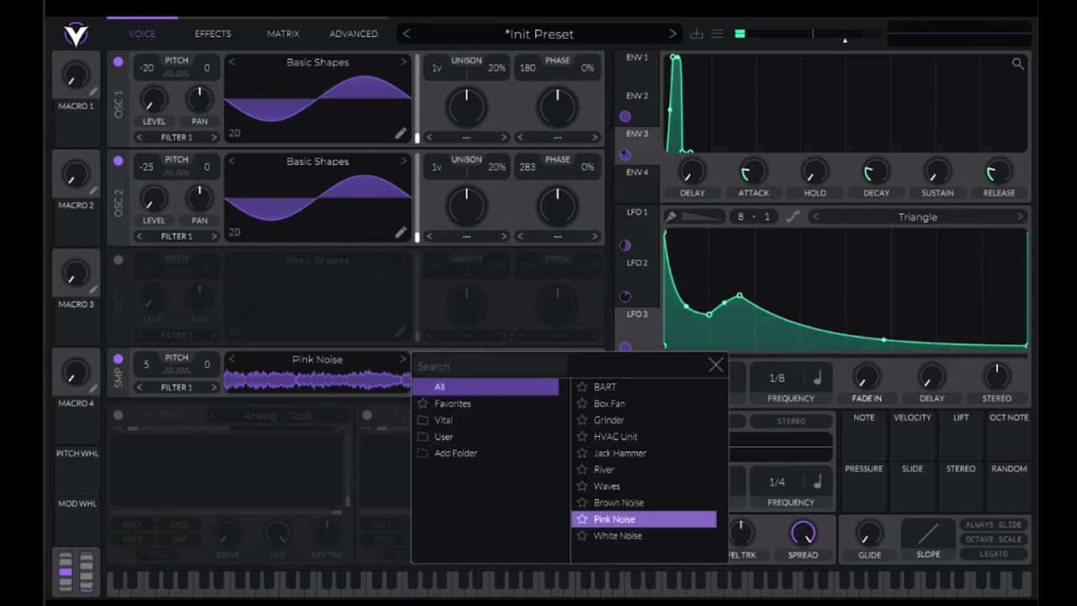
pyautogui.click(619, 503)
pyautogui.click(619, 536)
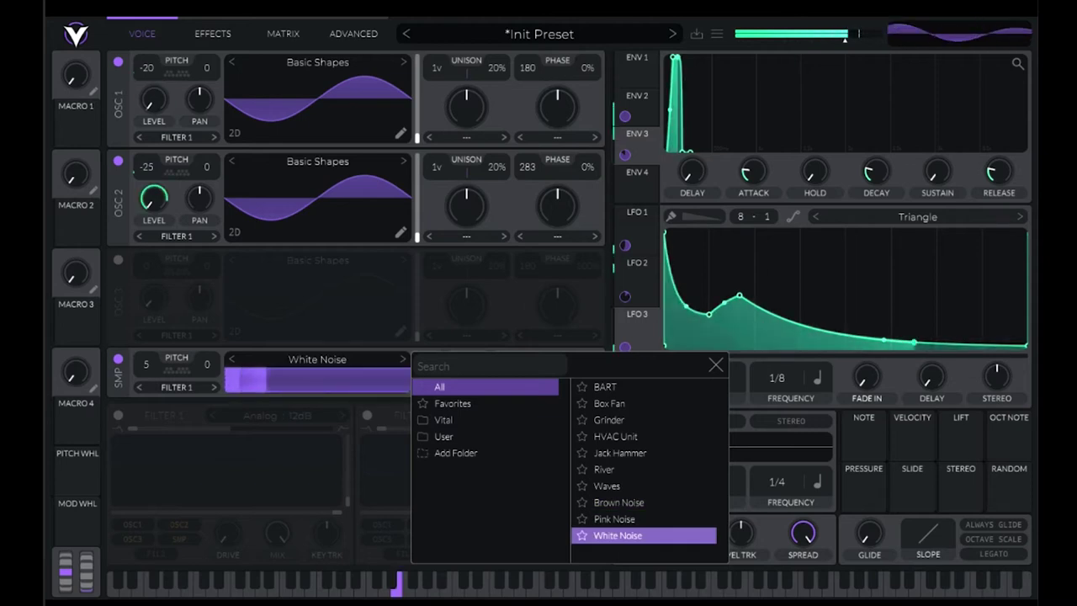
pyautogui.click(616, 520)
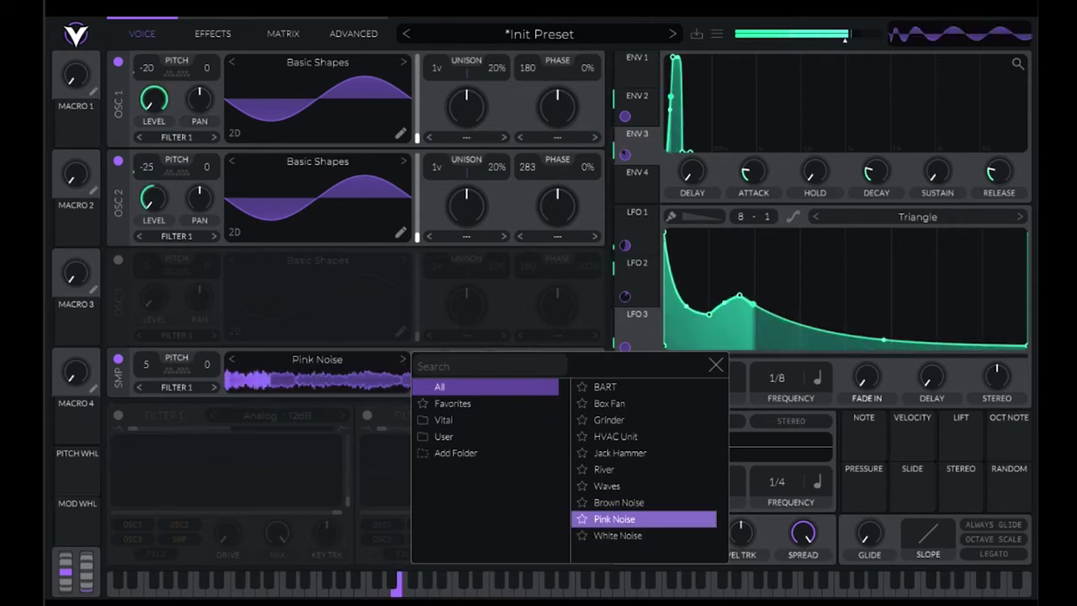
pyautogui.click(716, 364)
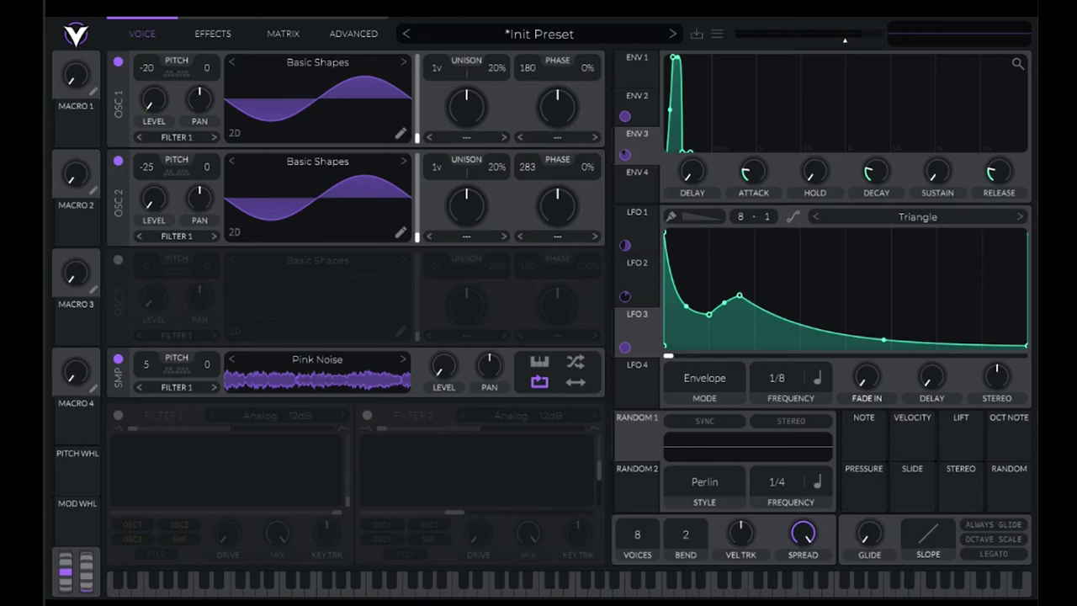
# Load the Clarett Box - Marker #8 sample into the sampler and reshape LFO 3 into a fuller, slower decay without the dip
pyautogui.moveTo(317, 602); pyautogui.dragTo(317, 374)
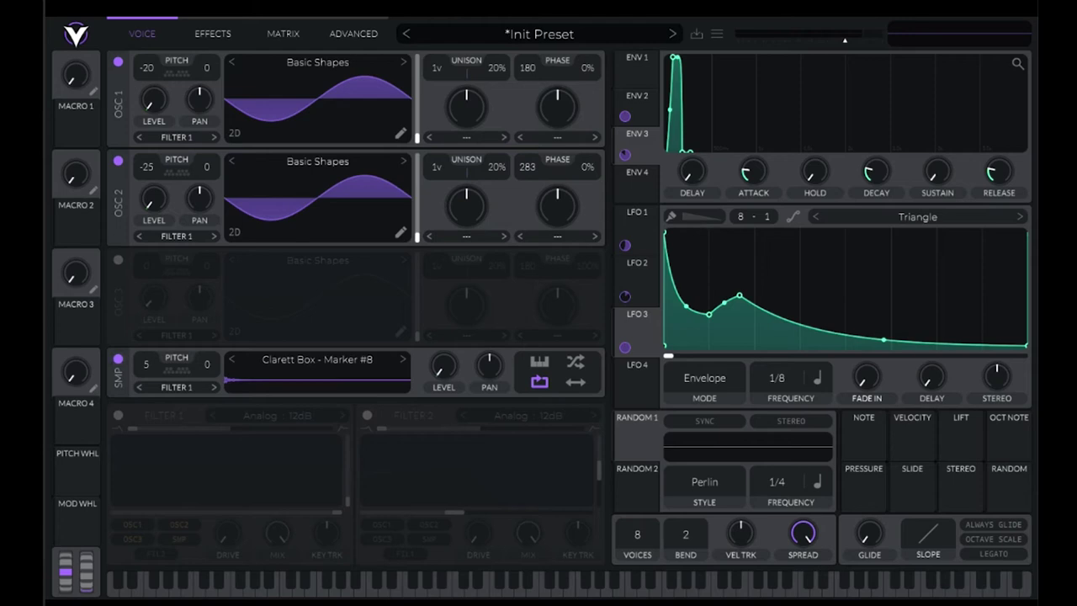
pyautogui.moveTo(710, 314); pyautogui.dragTo(710, 274)
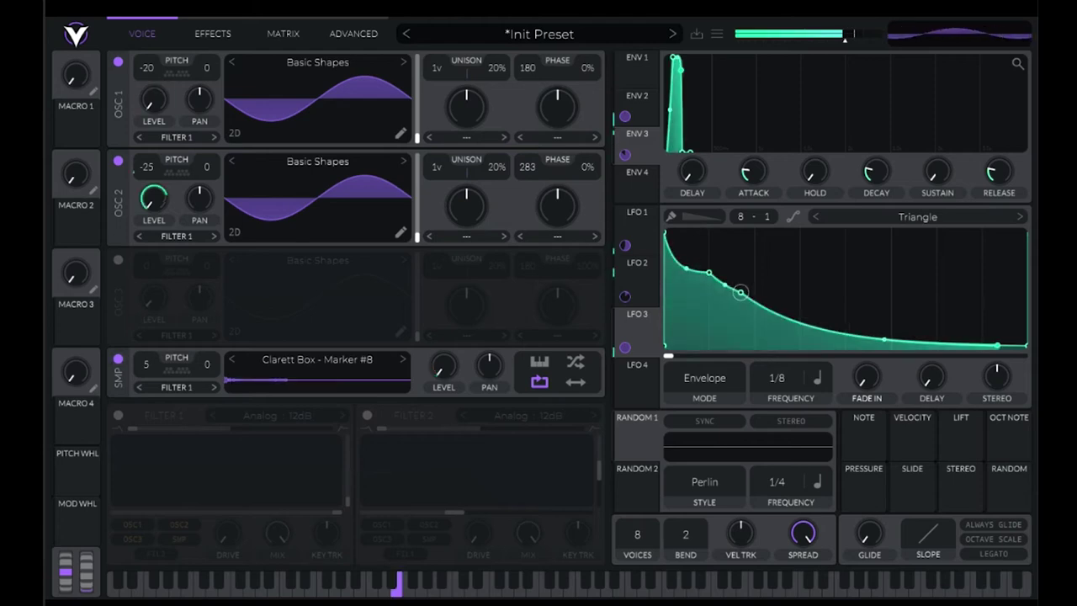
pyautogui.moveTo(444, 367)
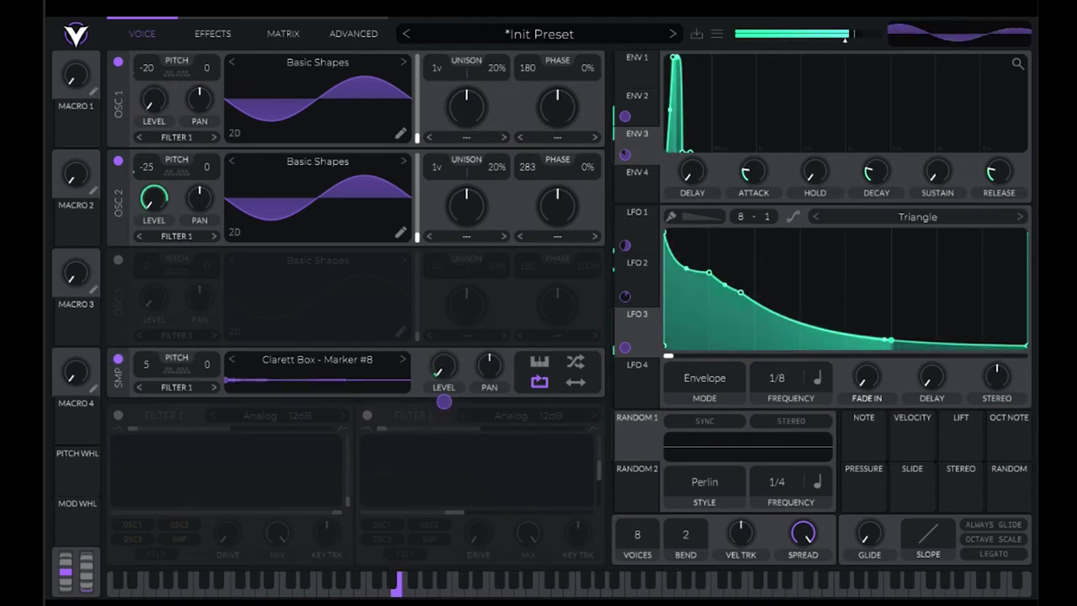
pyautogui.moveTo(444, 402); pyautogui.dragTo(444, 368)
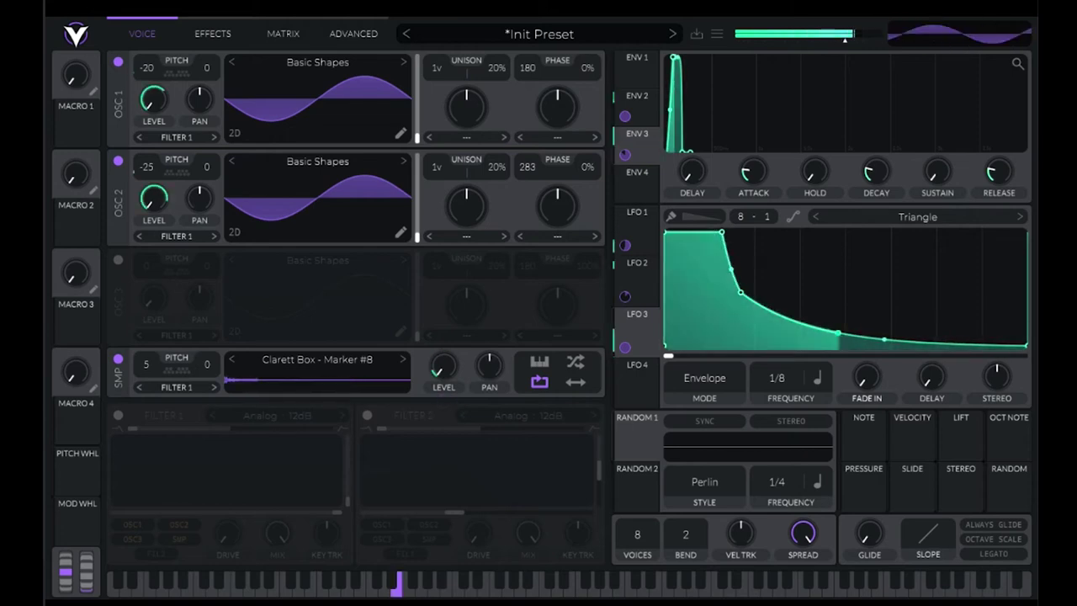
pyautogui.moveTo(740, 292); pyautogui.dragTo(801, 288)
pyautogui.moveTo(722, 232); pyautogui.dragTo(701, 240)
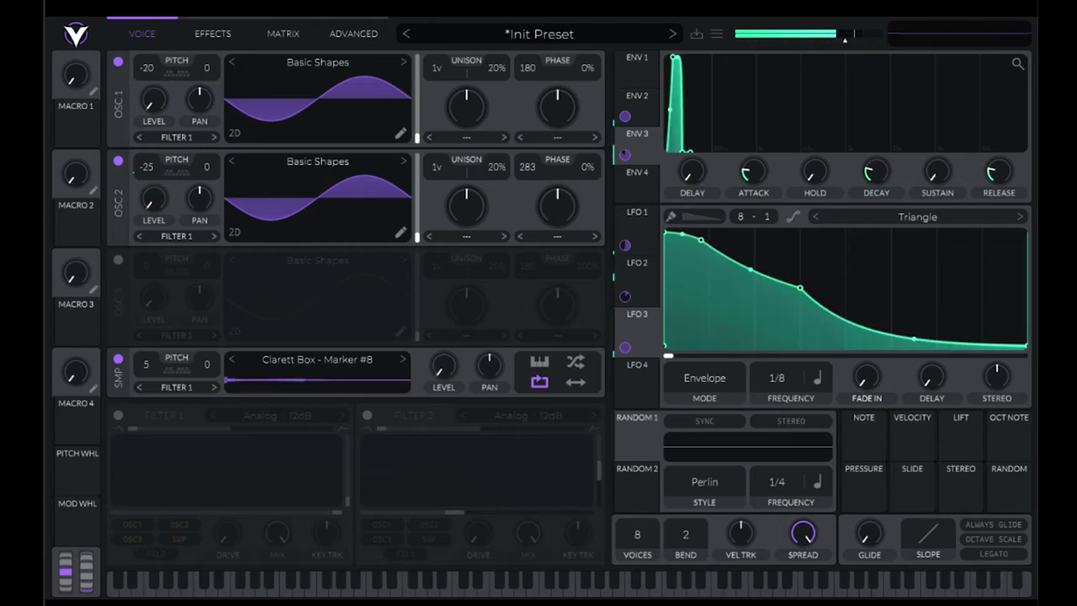
# Compare the sound with and without the sampler layer by bypassing it briefly and playing repeated test notes
pyautogui.click(118, 360)
pyautogui.click(117, 359)
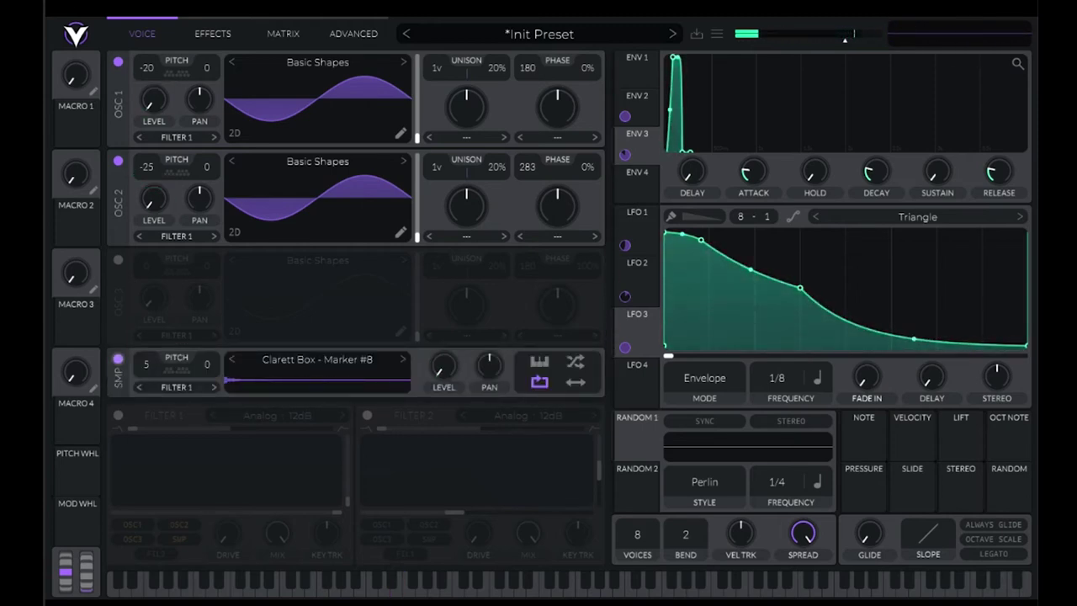
pyautogui.press('a')
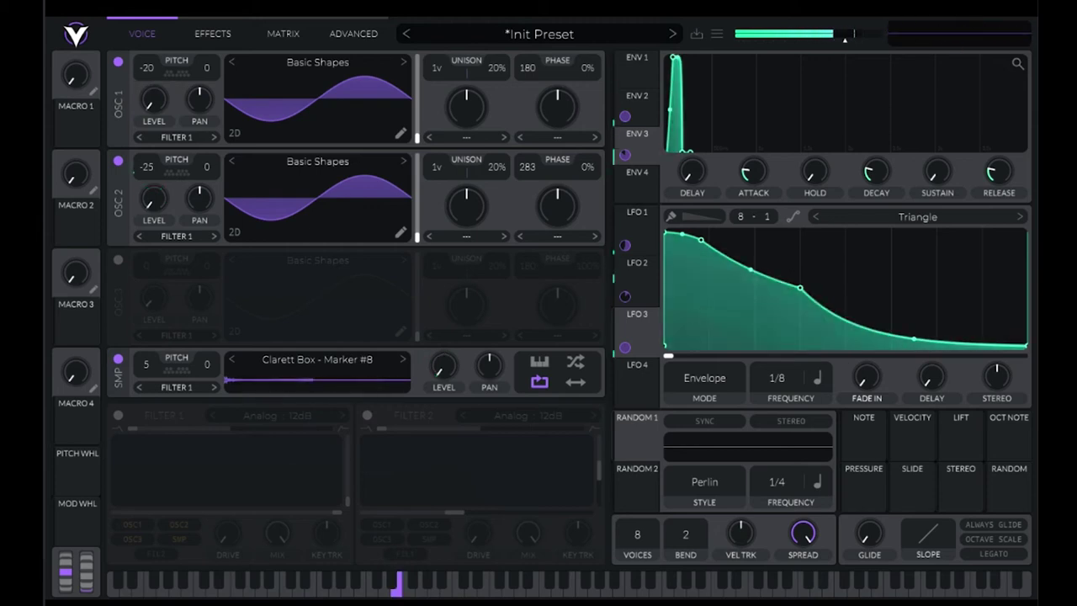
pyautogui.press('a')
pyautogui.press('a')
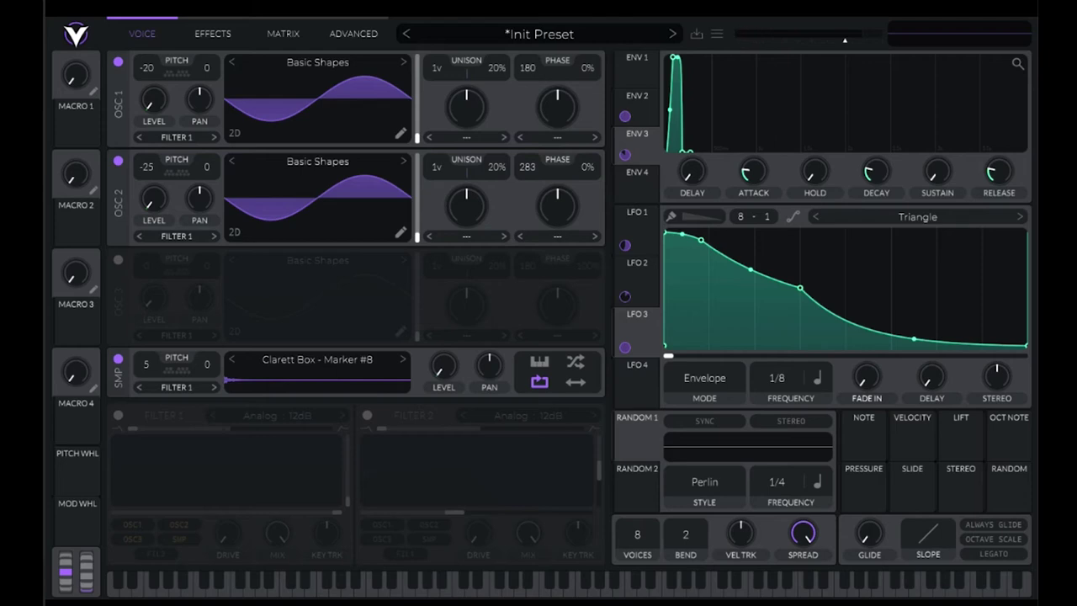
# Load the Chocolate Paper - Marker #13 sample, transpose the sampler to -1 semitone and audition it against the bypassed sampler
pyautogui.click(233, 360)
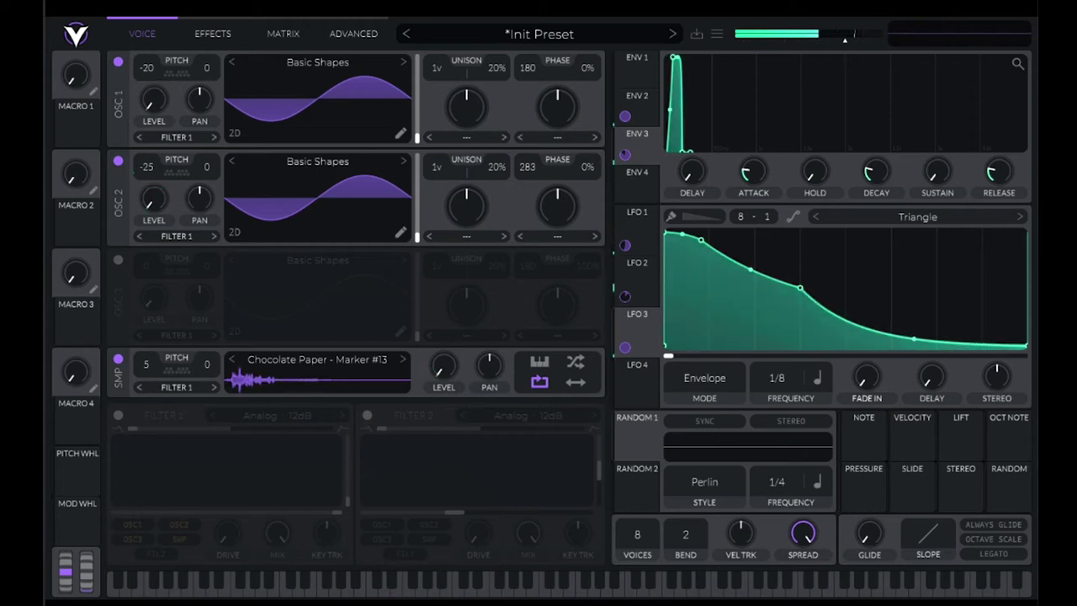
pyautogui.moveTo(147, 364); pyautogui.dragTo(146, 409)
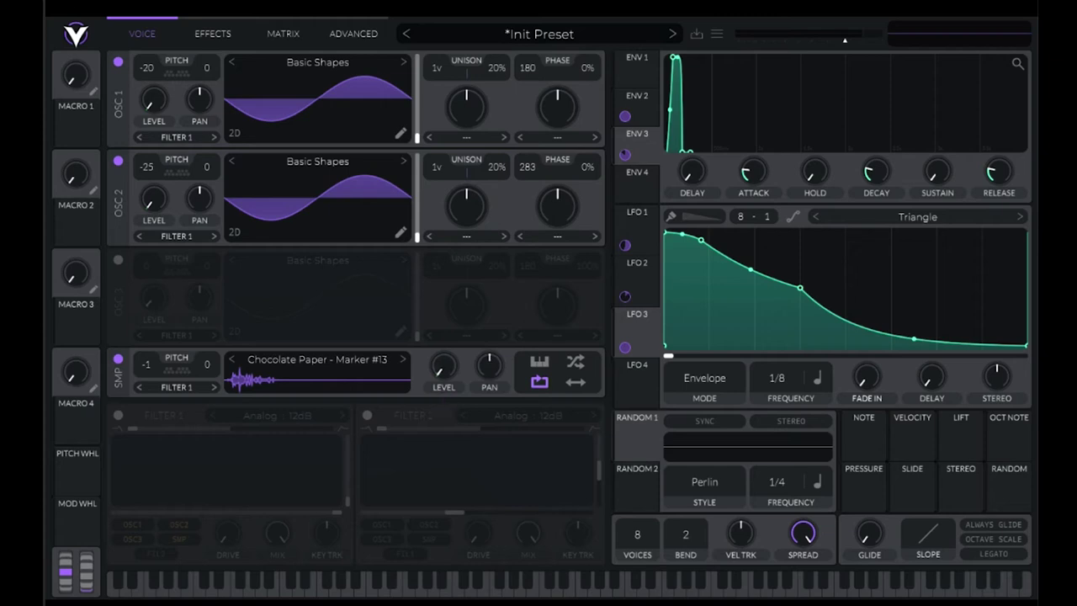
pyautogui.press('d')
pyautogui.click(118, 358)
pyautogui.click(118, 359)
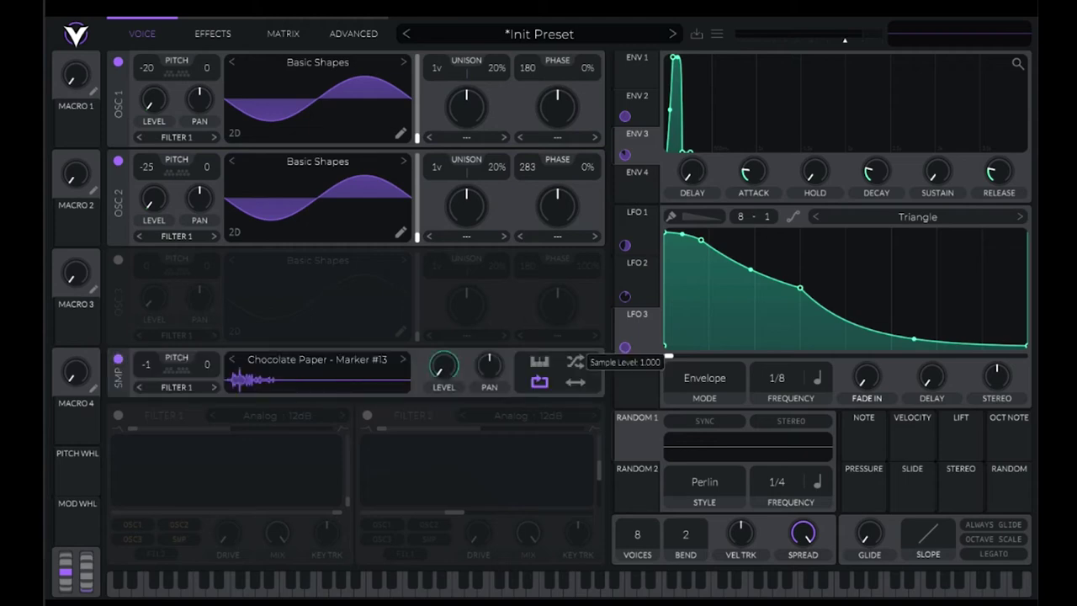
# Remove LFO 3's modulation of the sample level and set oscillator 1's phase distortion to RM Sample at about half amount
pyautogui.moveTo(625, 347); pyautogui.dragTo(625, 434)
pyautogui.doubleClick(625, 347)
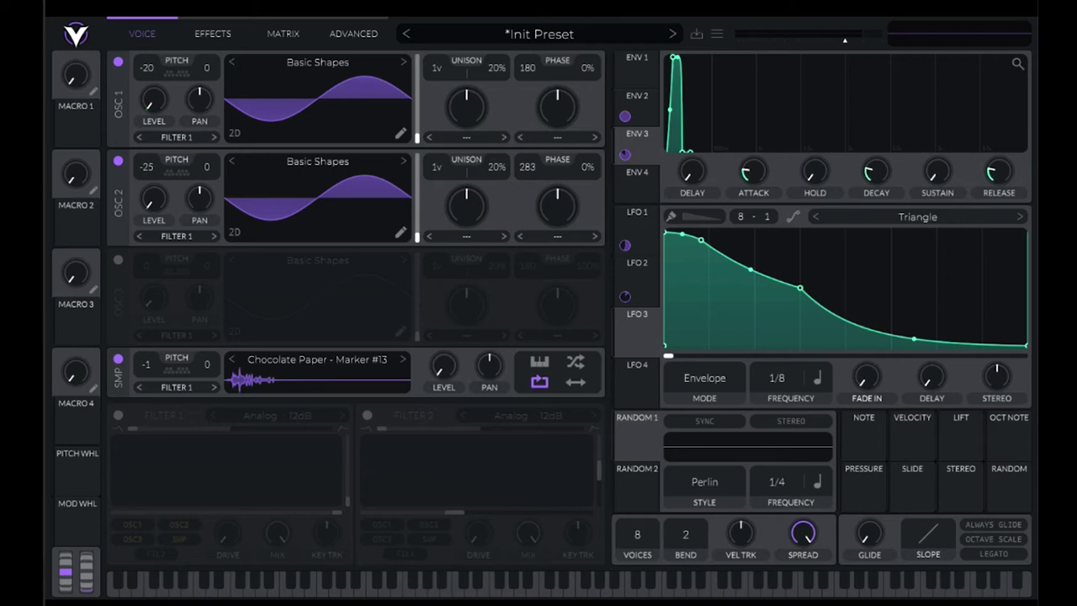
pyautogui.click(558, 137)
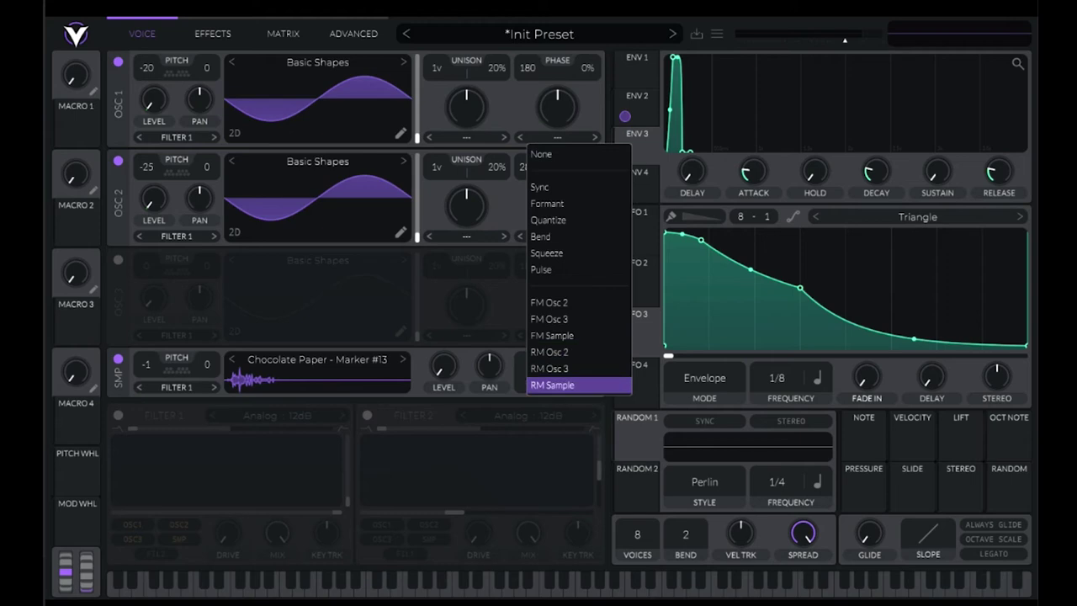
pyautogui.click(552, 385)
pyautogui.moveTo(557, 107); pyautogui.dragTo(557, 80)
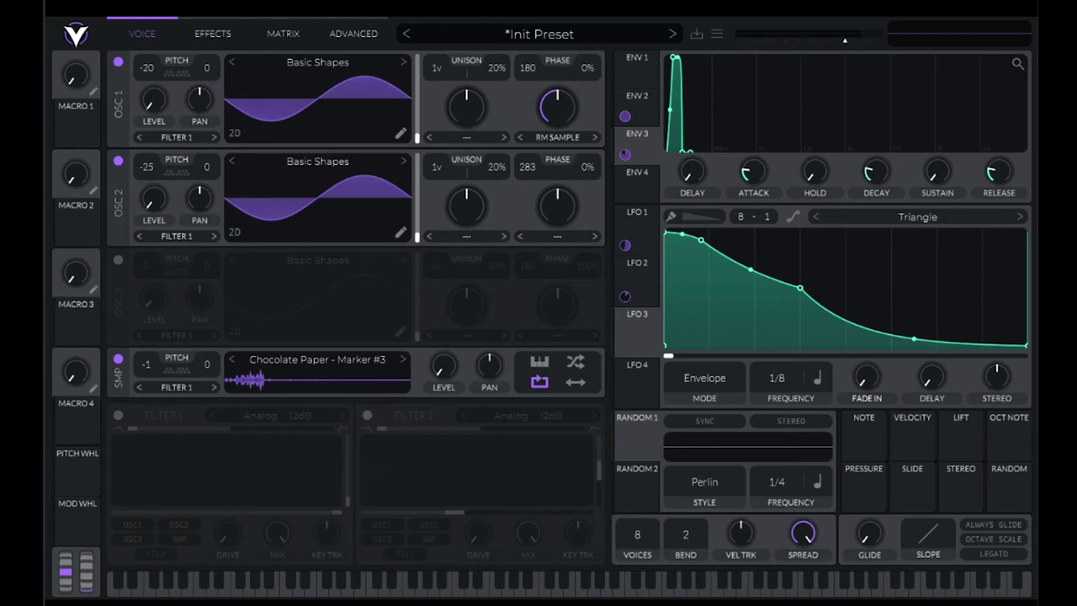
# Browse the samples to Waterbottle_11 and lower oscillator 1's RM Sample amount to a little over one-third
pyautogui.click(403, 360)
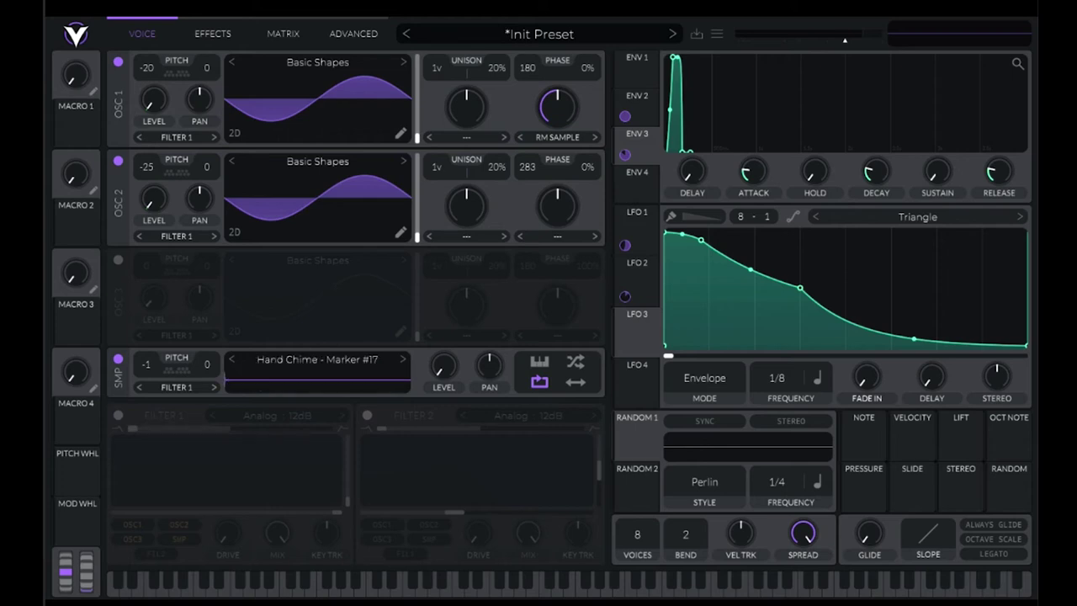
pyautogui.moveTo(558, 108); pyautogui.dragTo(557, 146)
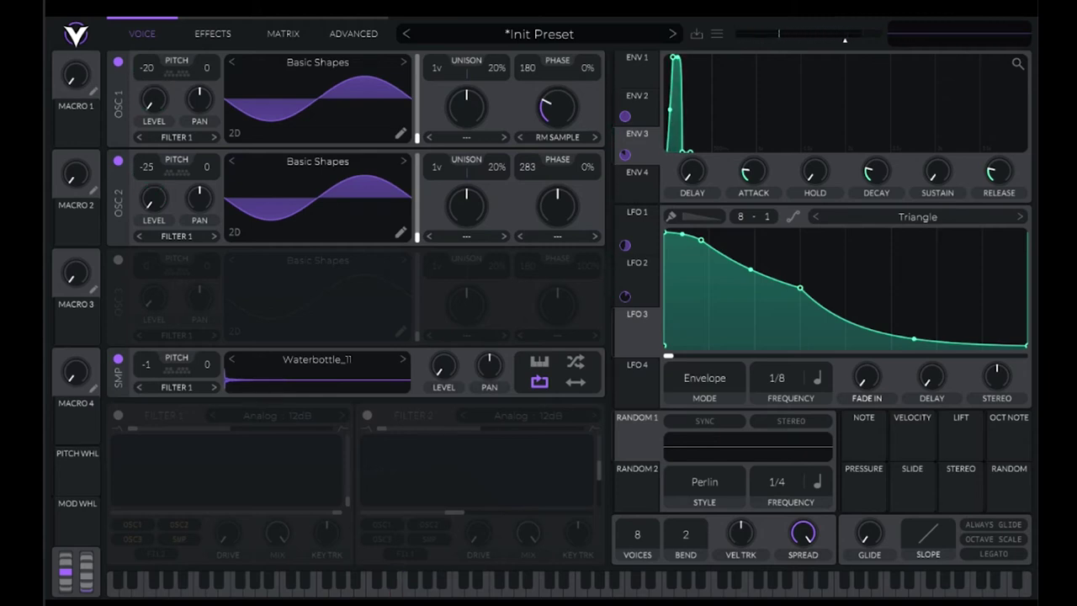
pyautogui.moveTo(557, 108); pyautogui.dragTo(558, 133)
# Audition oscillators 1 and 2 separately by muting each in turn, leaving both enabled
pyautogui.click(118, 160)
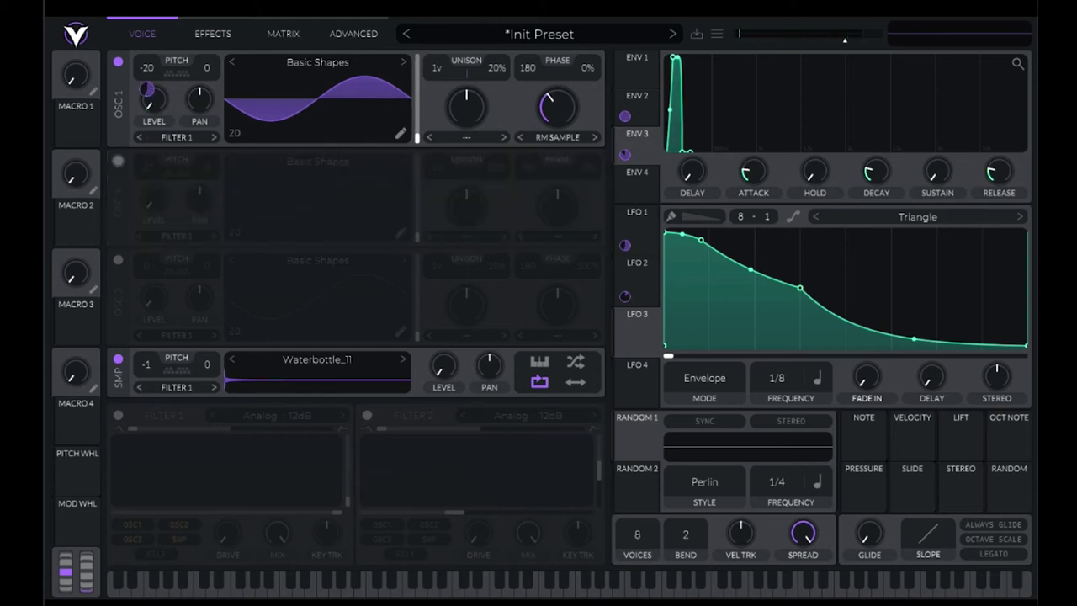
pyautogui.click(118, 161)
pyautogui.click(118, 62)
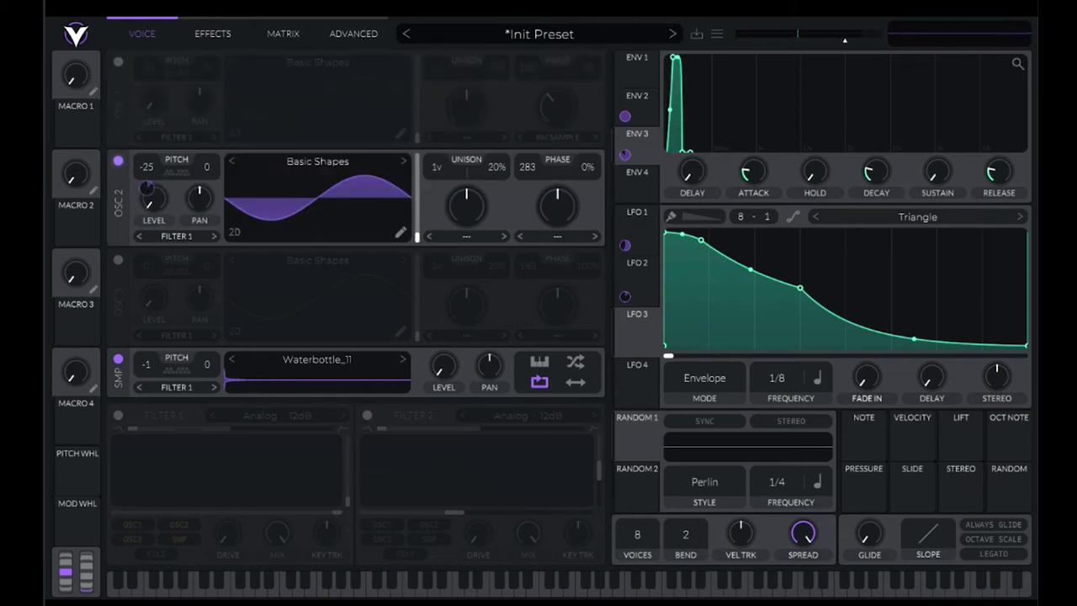
pyautogui.click(118, 62)
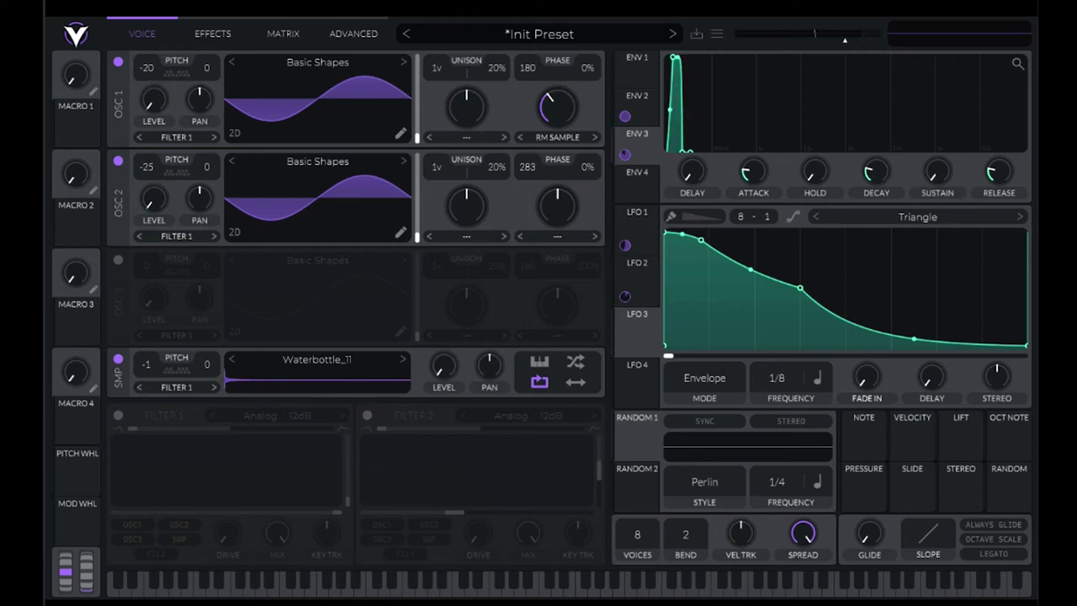
# Enable Filter 1 and set its model to Digital with the B/P/N style
pyautogui.click(118, 415)
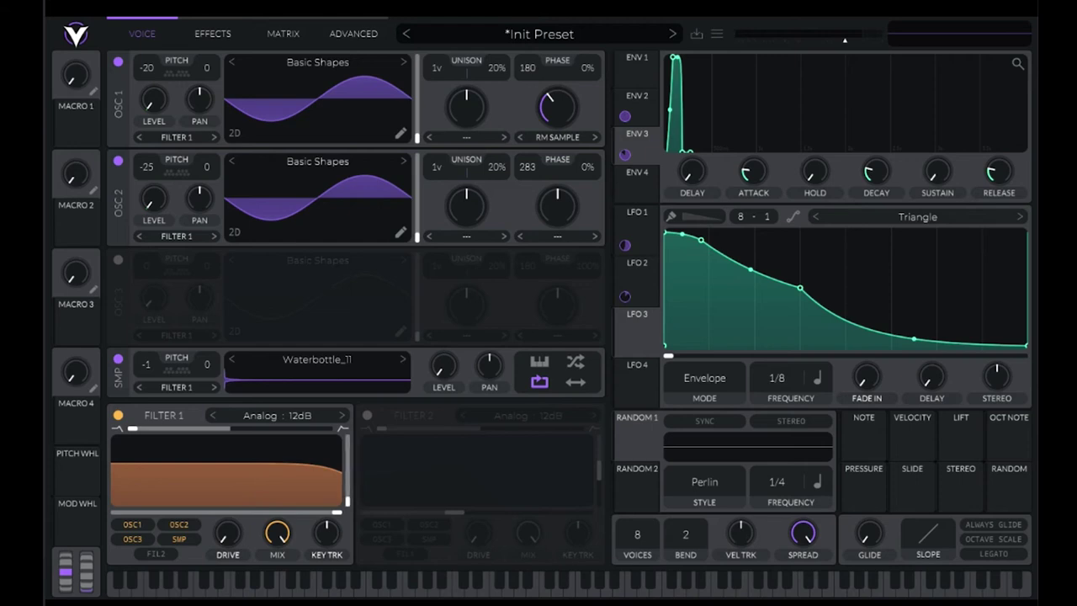
pyautogui.click(278, 415)
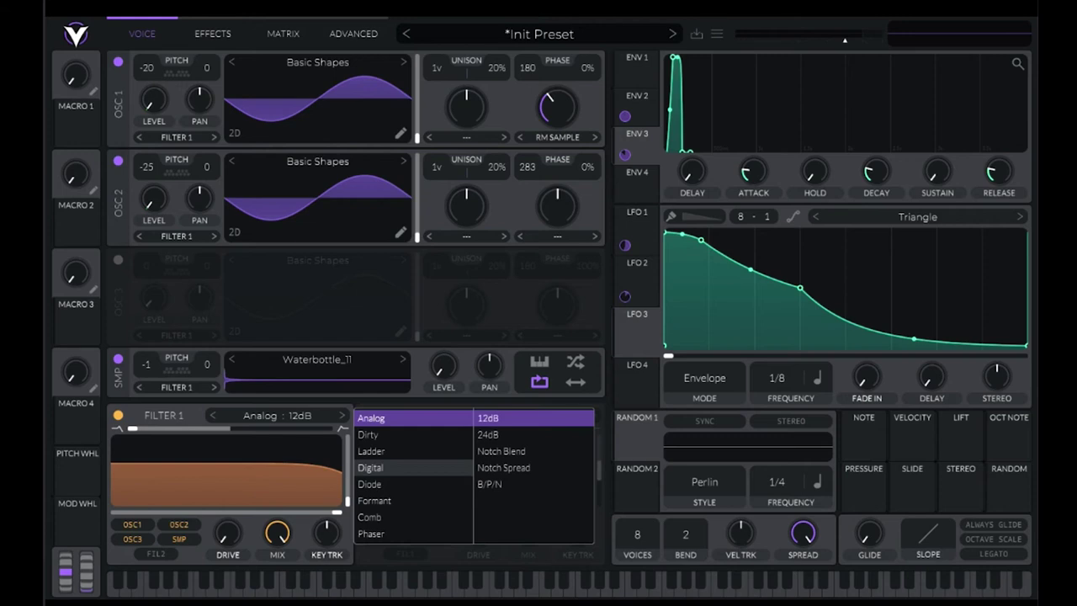
pyautogui.click(371, 468)
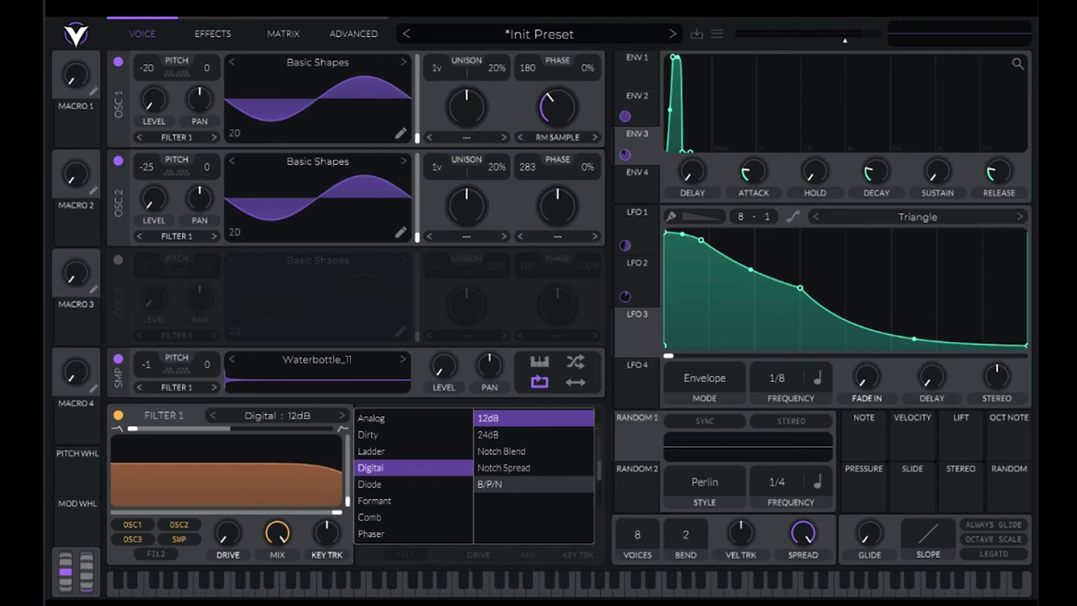
pyautogui.click(505, 484)
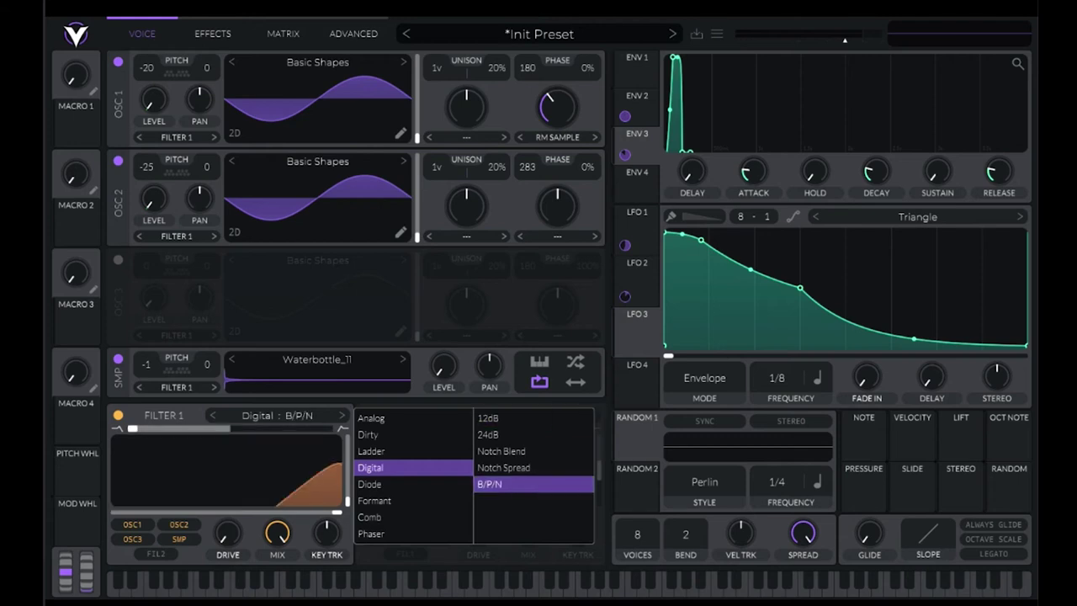
# Set Filter 1's blend to the midpoint and its cutoff to the minimum, trying a higher resonance before returning it to minimum
pyautogui.moveTo(132, 428); pyautogui.dragTo(230, 428)
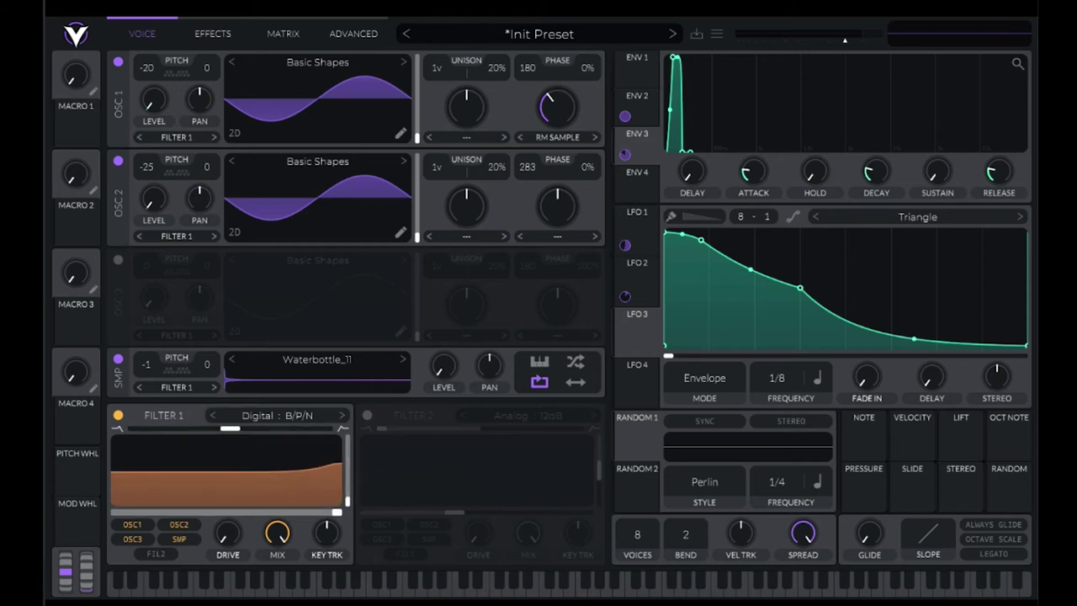
pyautogui.moveTo(337, 511); pyautogui.dragTo(160, 512)
pyautogui.moveTo(348, 502); pyautogui.dragTo(348, 475)
pyautogui.moveTo(347, 475); pyautogui.dragTo(348, 501)
pyautogui.moveTo(161, 512); pyautogui.dragTo(115, 512)
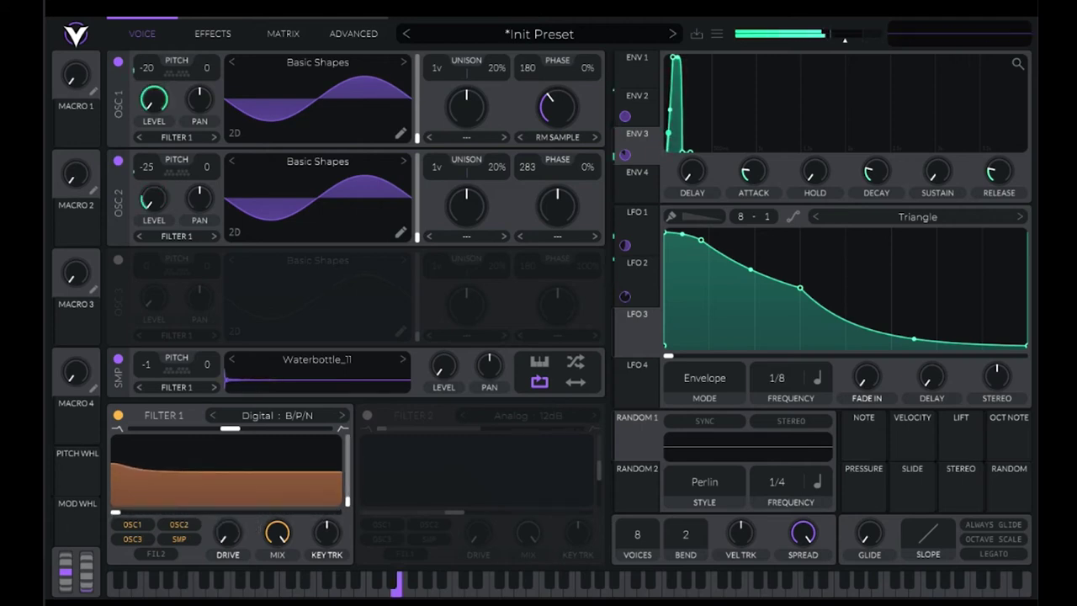
# Modulate Filter 1's drive with envelope 4 shaped as a short concave decay with zero sustain, and compare with the filter bypassed
pyautogui.moveTo(227, 532); pyautogui.dragTo(227, 501)
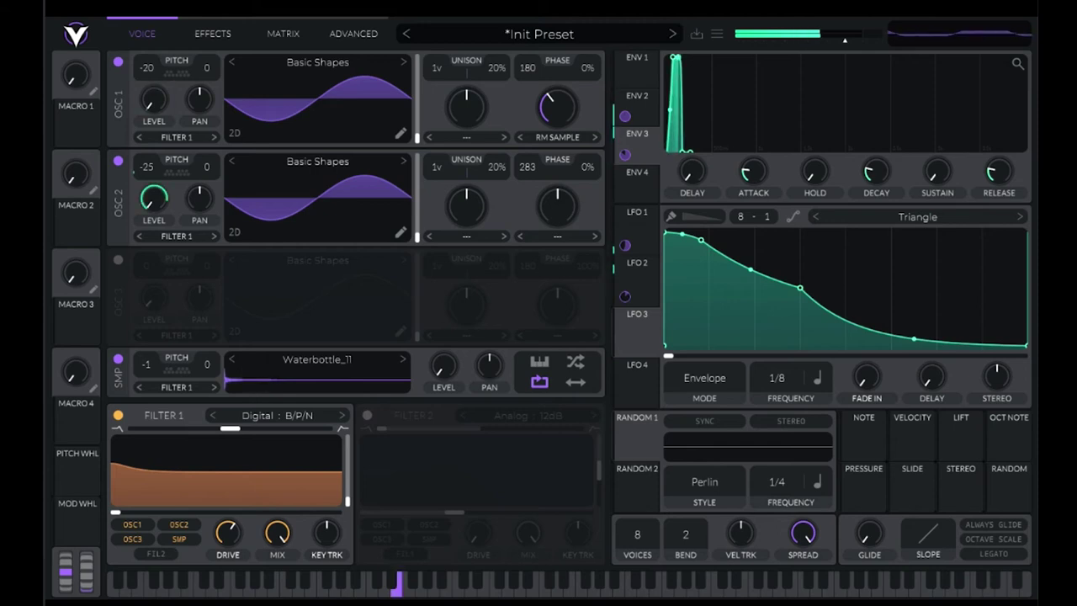
pyautogui.moveTo(228, 533); pyautogui.dragTo(228, 525)
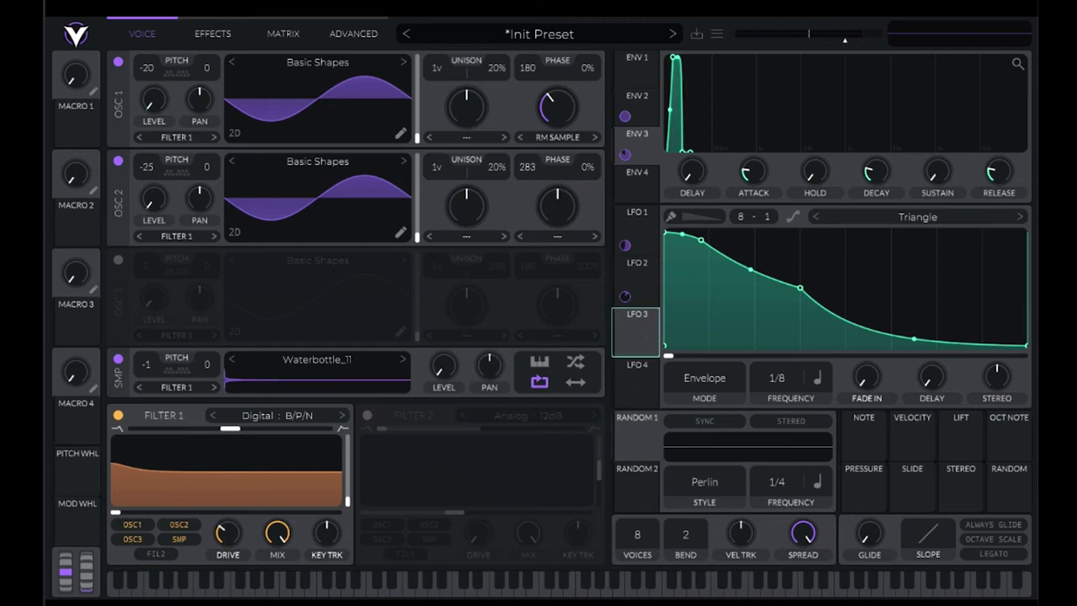
pyautogui.click(636, 385)
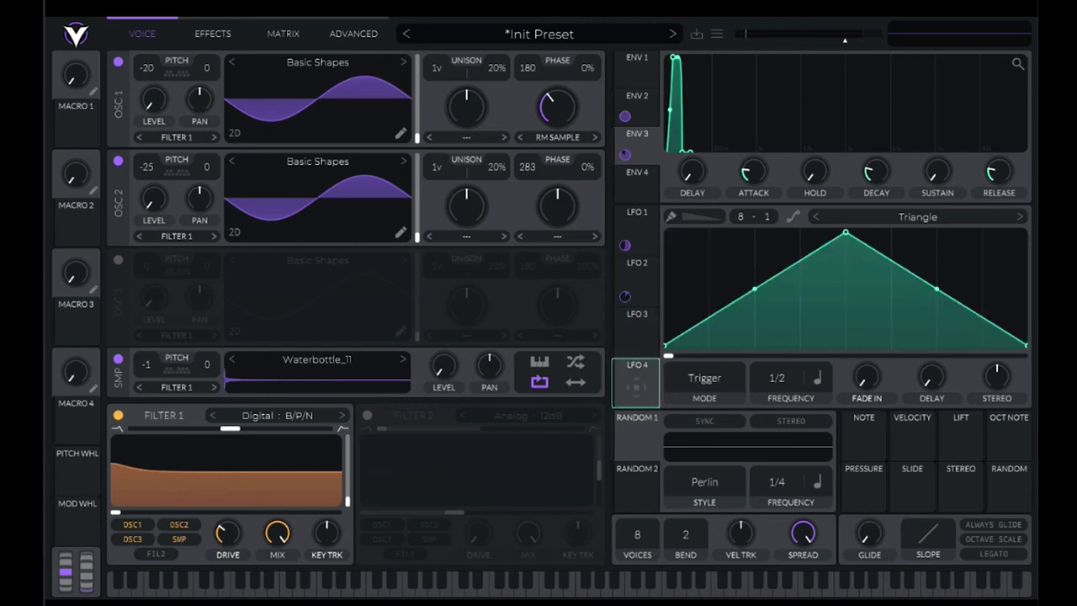
pyautogui.moveTo(636, 187); pyautogui.dragTo(228, 580)
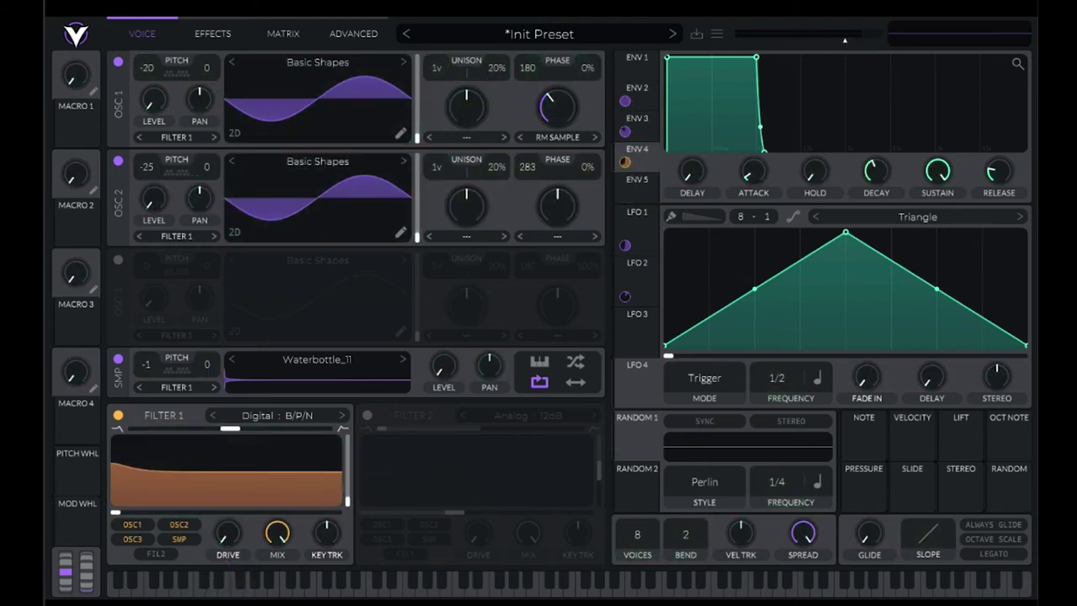
pyautogui.moveTo(757, 57); pyautogui.dragTo(676, 151)
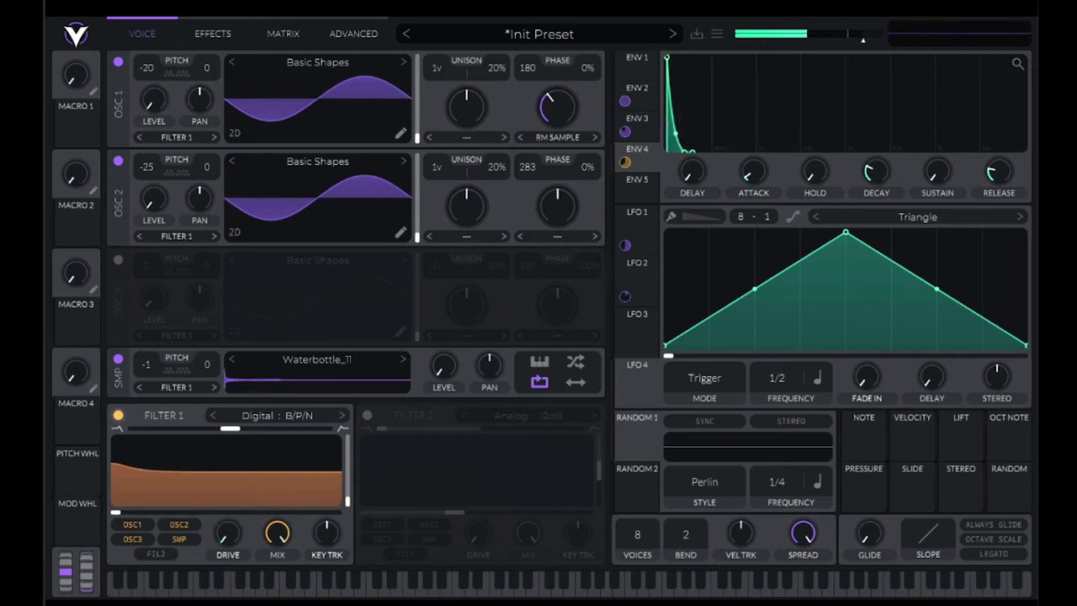
pyautogui.click(118, 415)
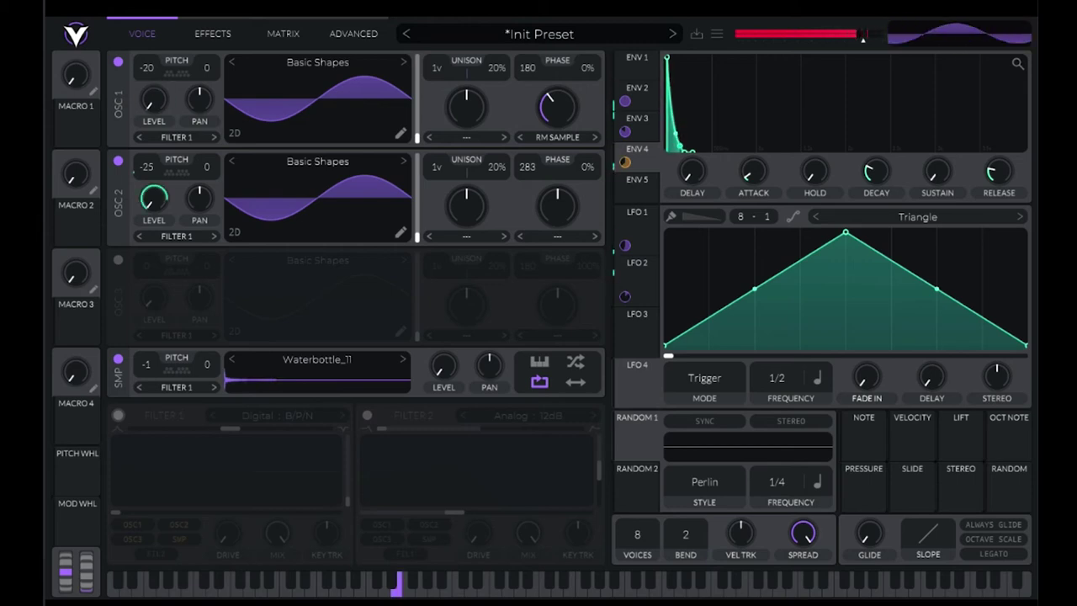
pyautogui.click(118, 415)
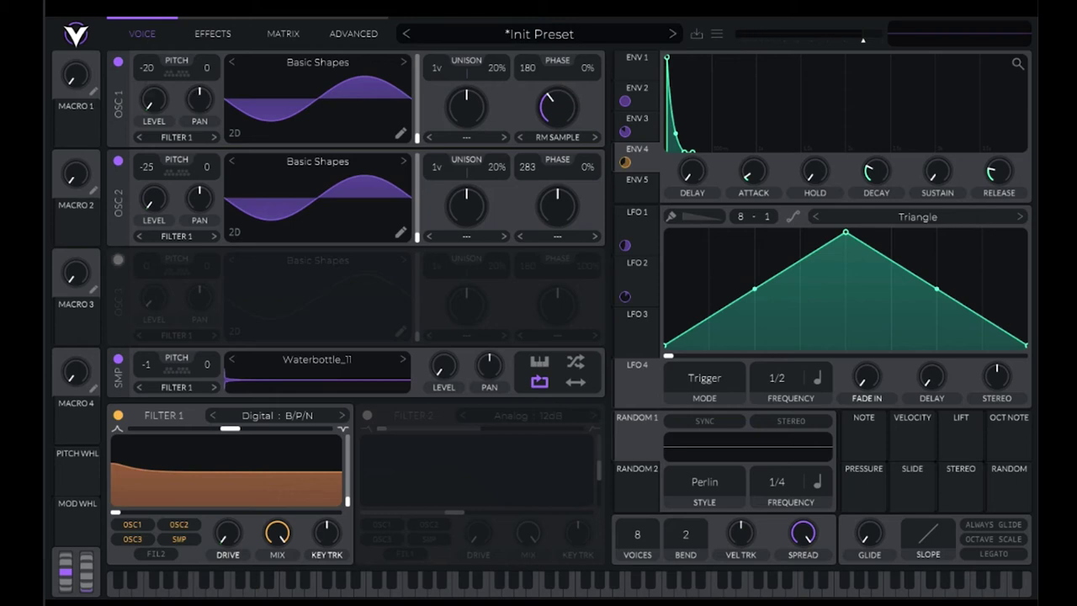
# Enable oscillator 3 and raise the sampler level to slightly above half
pyautogui.click(118, 260)
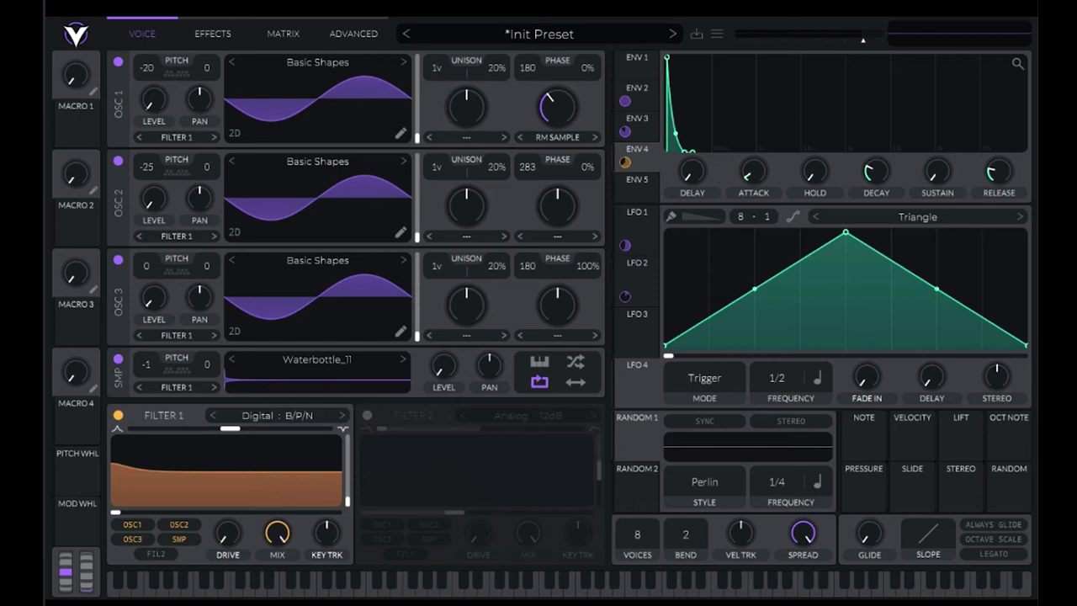
pyautogui.moveTo(444, 364); pyautogui.dragTo(443, 349)
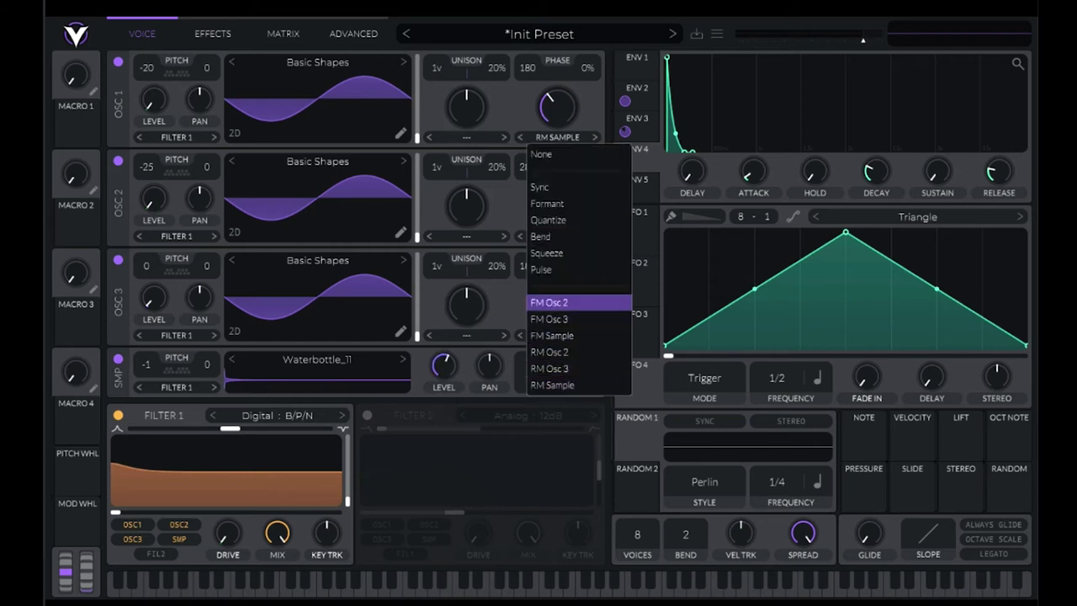
# Switch oscillator 1's phase distortion to FM Osc 3 and assign LFO 3 to its amount
pyautogui.click(549, 319)
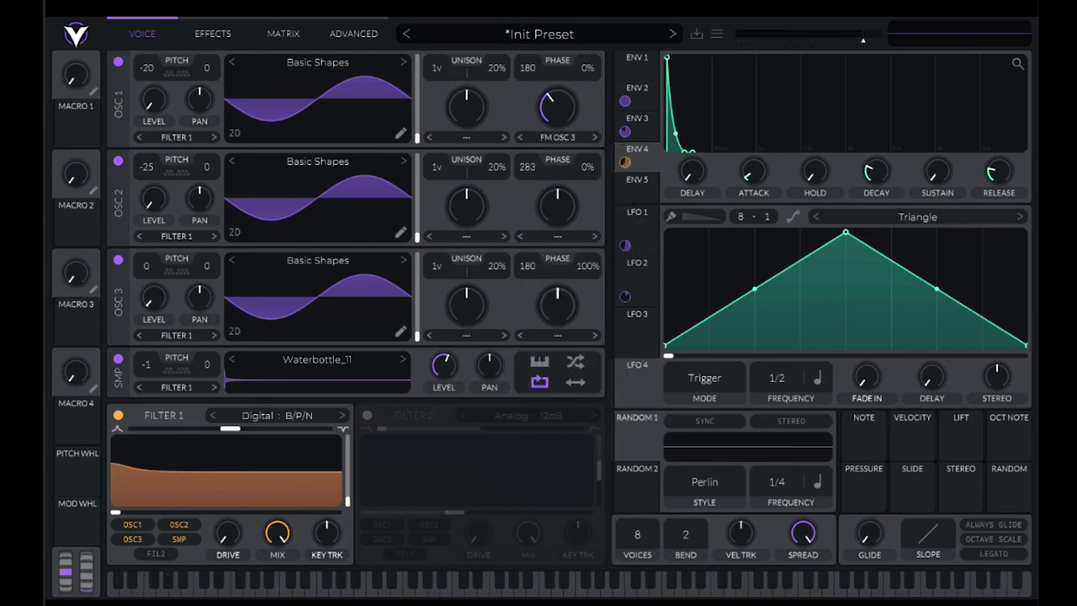
pyautogui.click(636, 337)
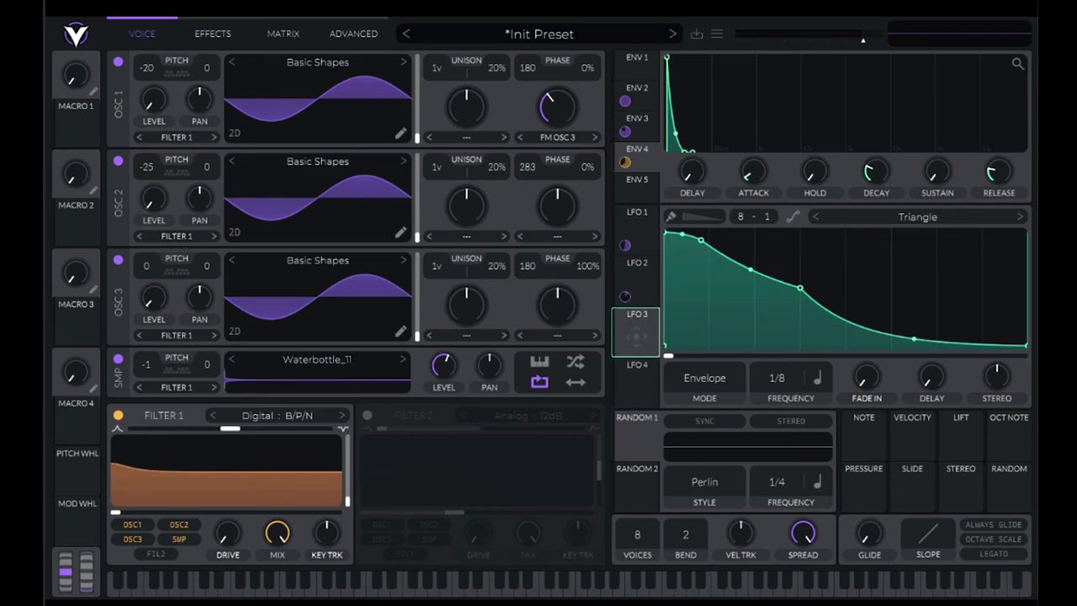
pyautogui.moveTo(636, 337); pyautogui.dragTo(558, 160)
pyautogui.moveTo(557, 151)
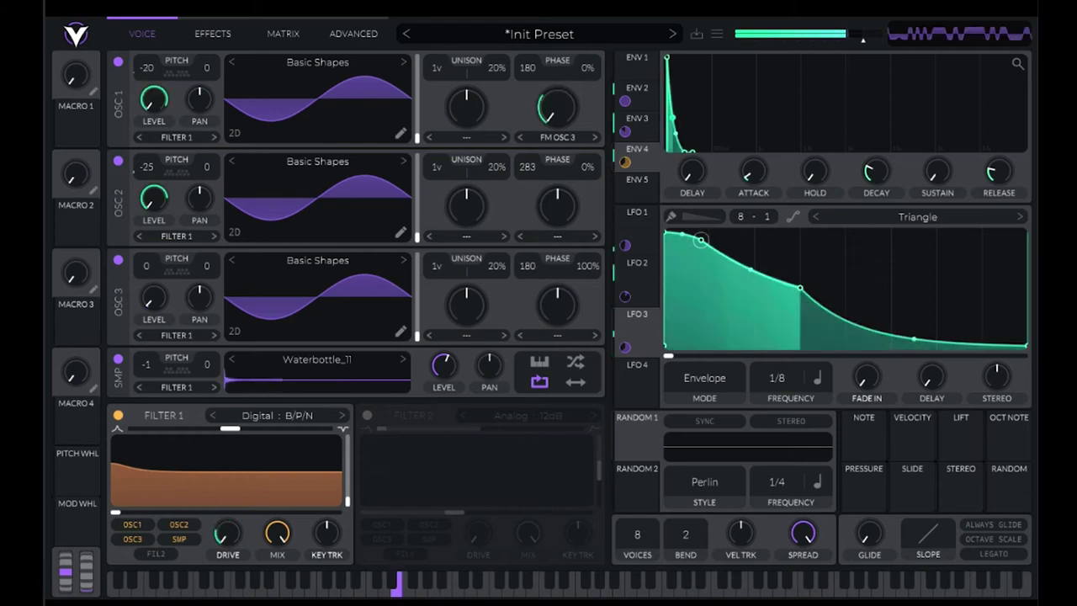
# Reshape LFO 3 into a steep concave drop to zero within about one-eighth of the cycle with a flat tail, and disable oscillator 3
pyautogui.moveTo(701, 240); pyautogui.dragTo(691, 307)
pyautogui.rightClick(800, 289)
pyautogui.click(825, 303)
pyautogui.moveTo(860, 331); pyautogui.dragTo(859, 346)
pyautogui.moveTo(691, 307); pyautogui.dragTo(689, 340)
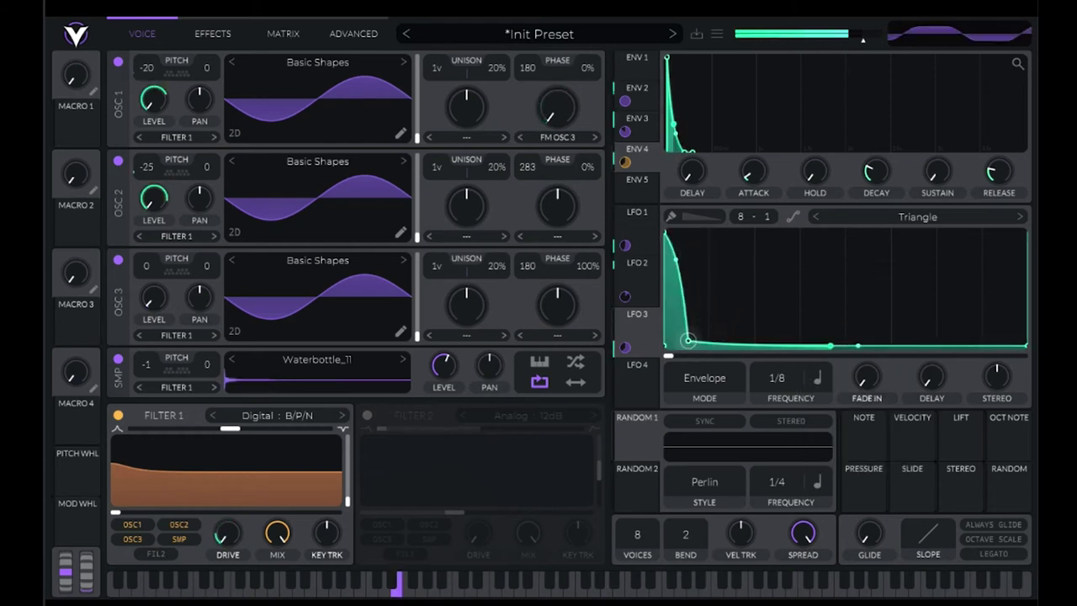
pyautogui.moveTo(677, 260); pyautogui.dragTo(687, 333)
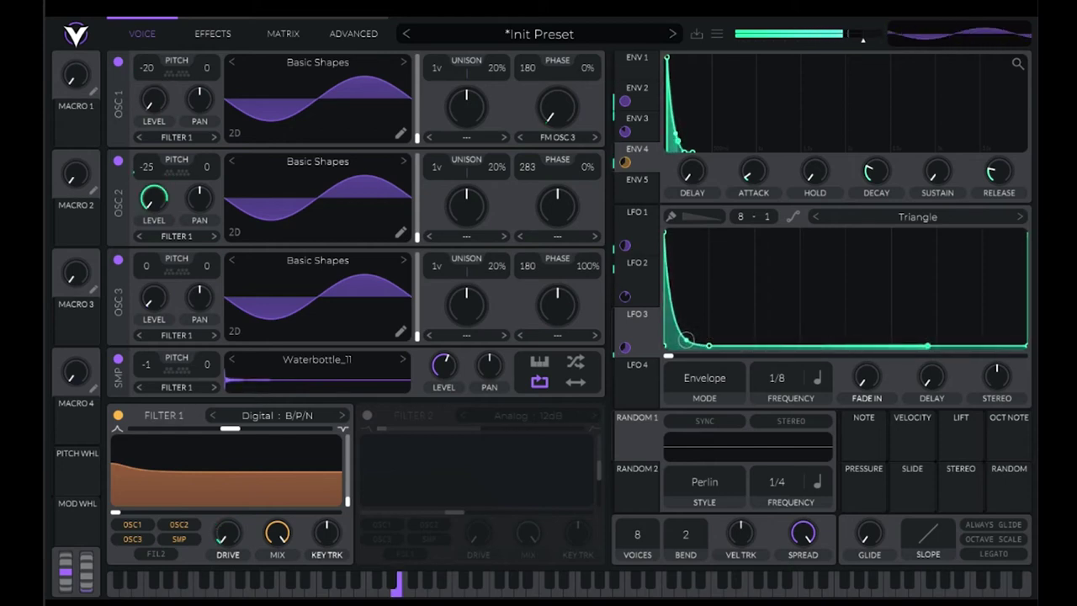
pyautogui.click(118, 259)
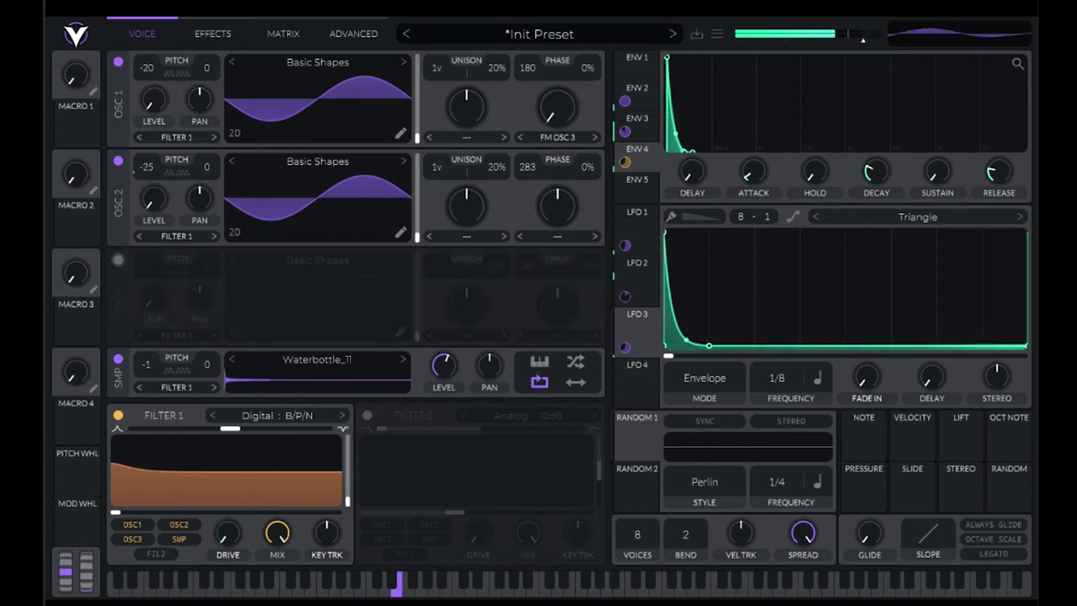
# Enable oscillator 3 and fine-tune LFO 3's modulation amount on oscillator 1's FM distortion
pyautogui.click(118, 260)
pyautogui.moveTo(557, 108)
pyautogui.moveTo(557, 152)
pyautogui.moveTo(557, 152); pyautogui.dragTo(557, 151)
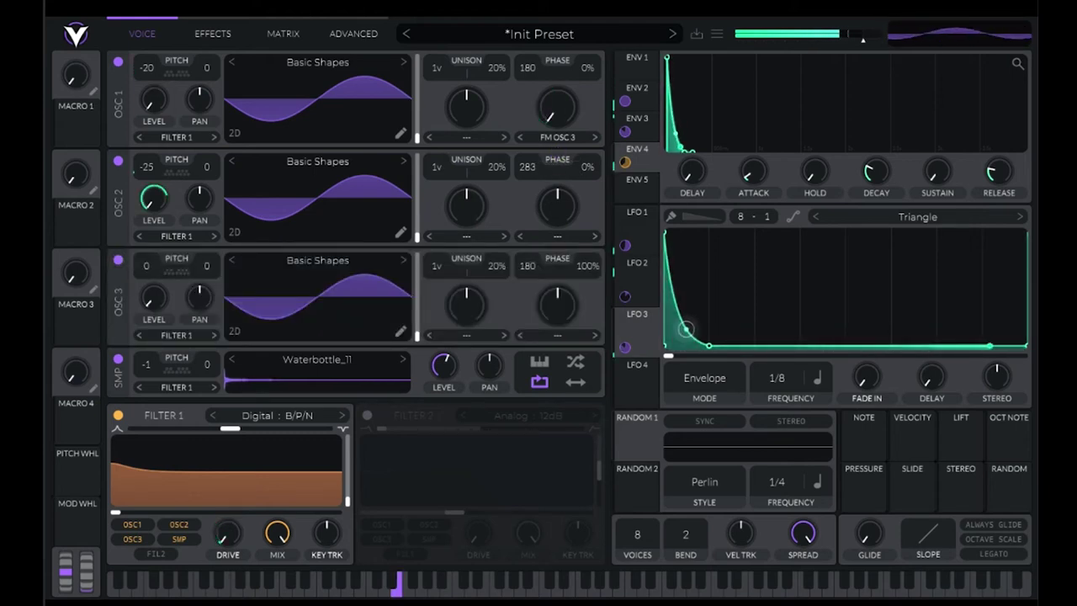
pyautogui.doubleClick(755, 345)
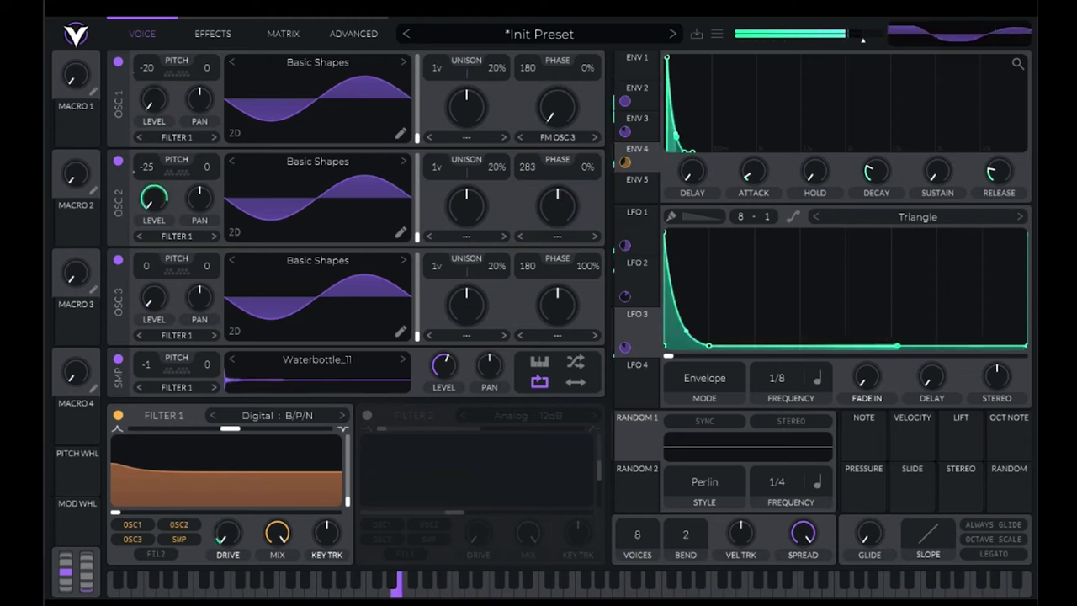
pyautogui.doubleClick(755, 345)
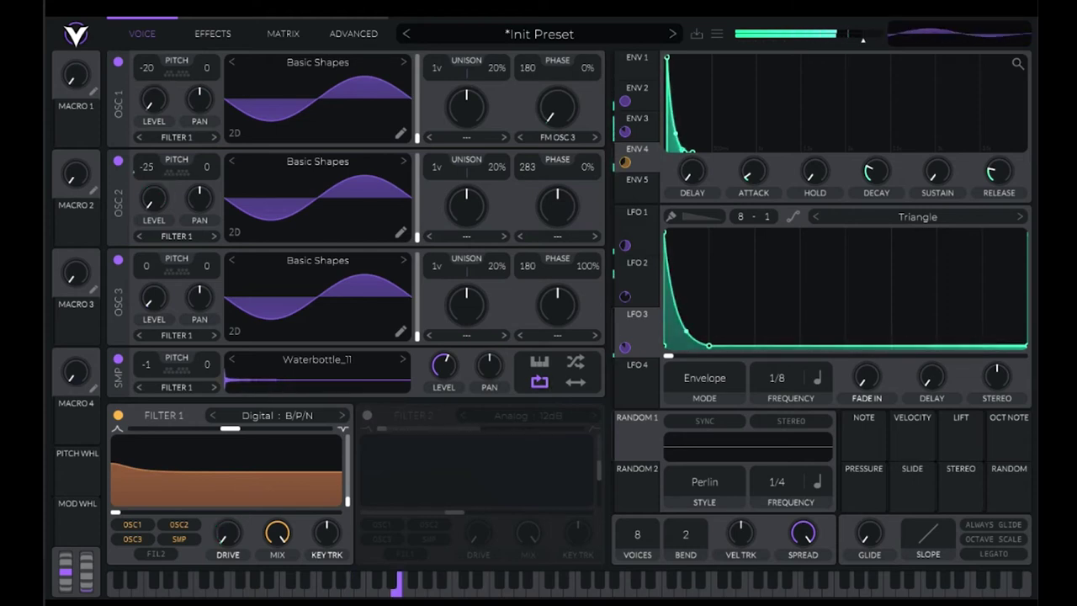
# Bypass Filter 1 and the sampler, and tune oscillator 3 to 40 semitones and 79 cents
pyautogui.click(118, 415)
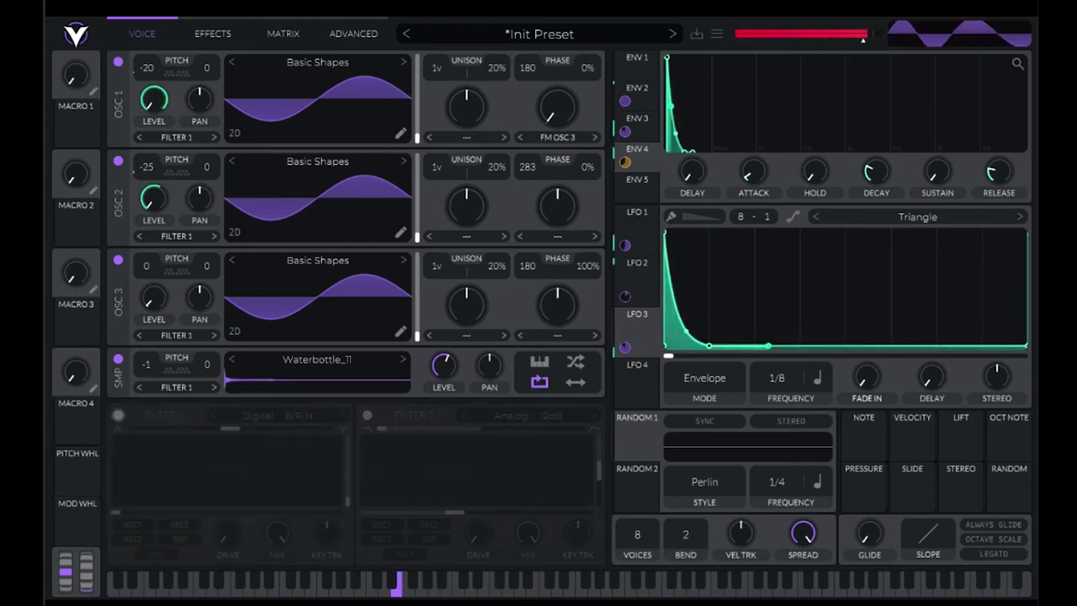
pyautogui.click(118, 359)
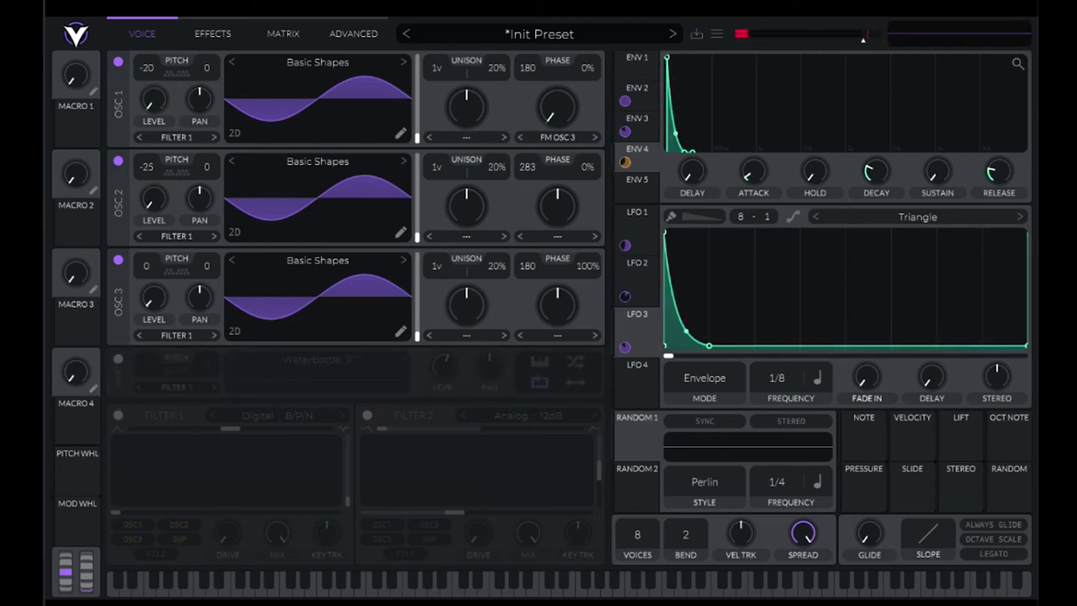
pyautogui.moveTo(146, 266); pyautogui.dragTo(147, 228)
pyautogui.moveTo(146, 266); pyautogui.dragTo(207, 350)
pyautogui.moveTo(207, 266); pyautogui.dragTo(207, 190)
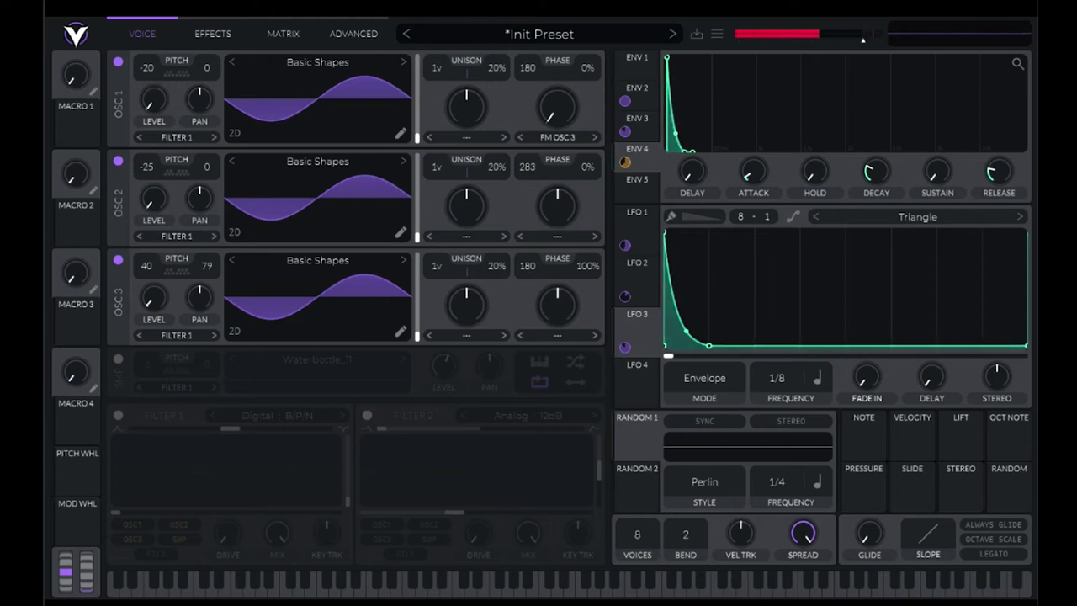
# Shorten LFO 3's drop to about one-twelfth of the cycle and reduce its modulation amount on oscillator 1's FM
pyautogui.moveTo(558, 109)
pyautogui.moveTo(557, 153)
pyautogui.moveTo(557, 151); pyautogui.dragTo(557, 150)
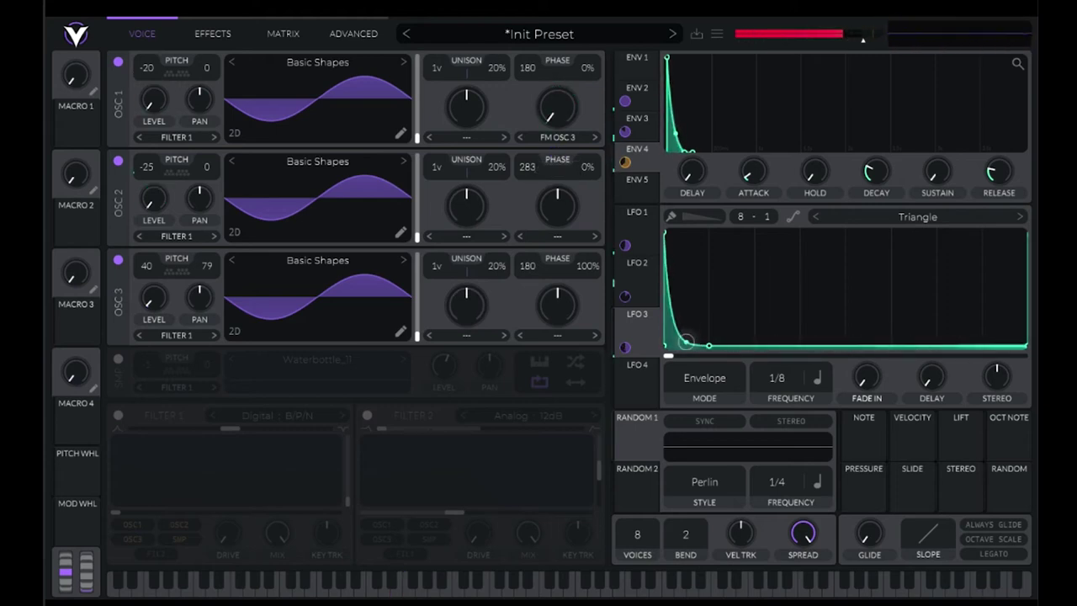
pyautogui.moveTo(709, 346); pyautogui.dragTo(678, 330)
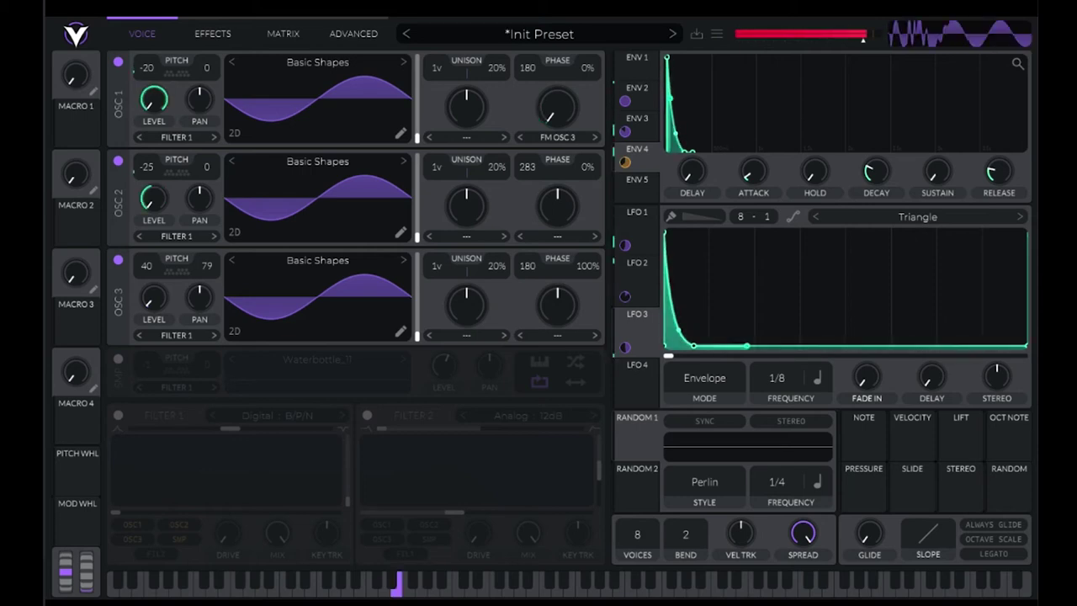
pyautogui.moveTo(559, 152); pyautogui.dragTo(558, 181)
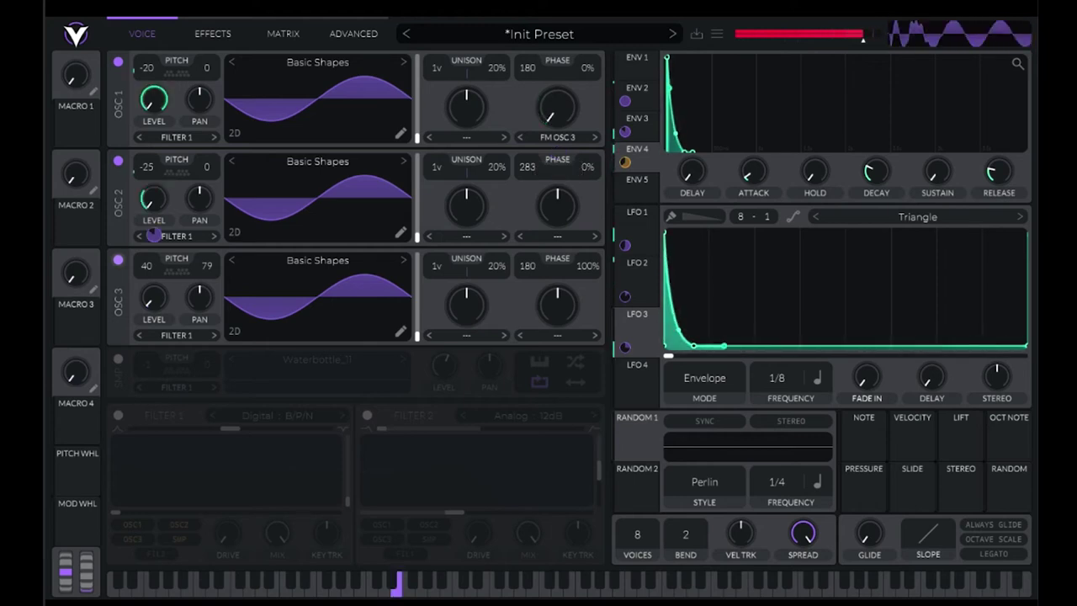
# Compare the sound with oscillator 3 switched off and on
pyautogui.click(118, 260)
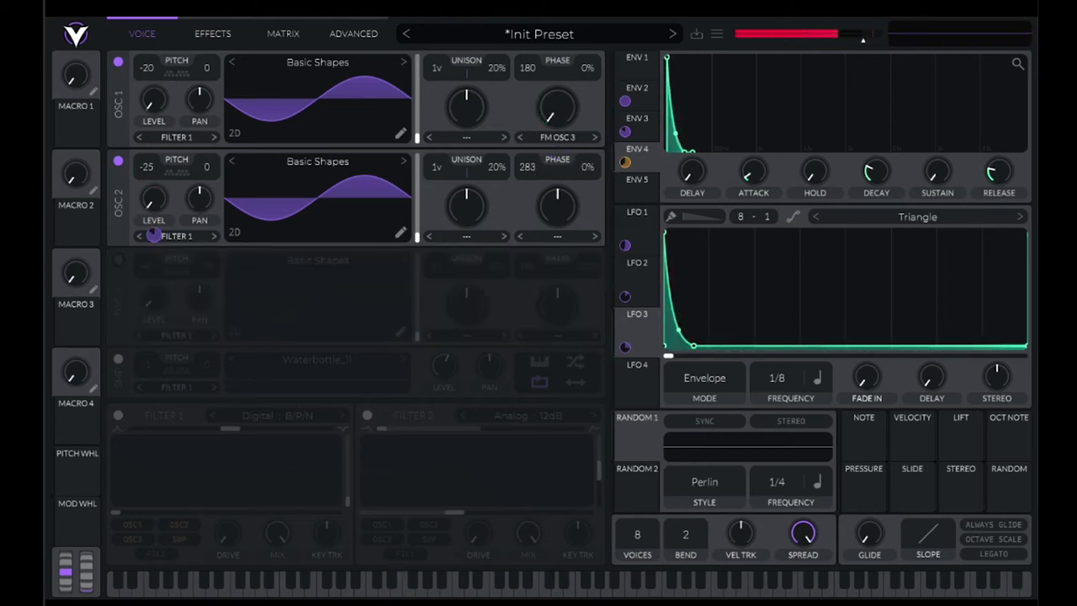
pyautogui.click(118, 260)
pyautogui.click(118, 260)
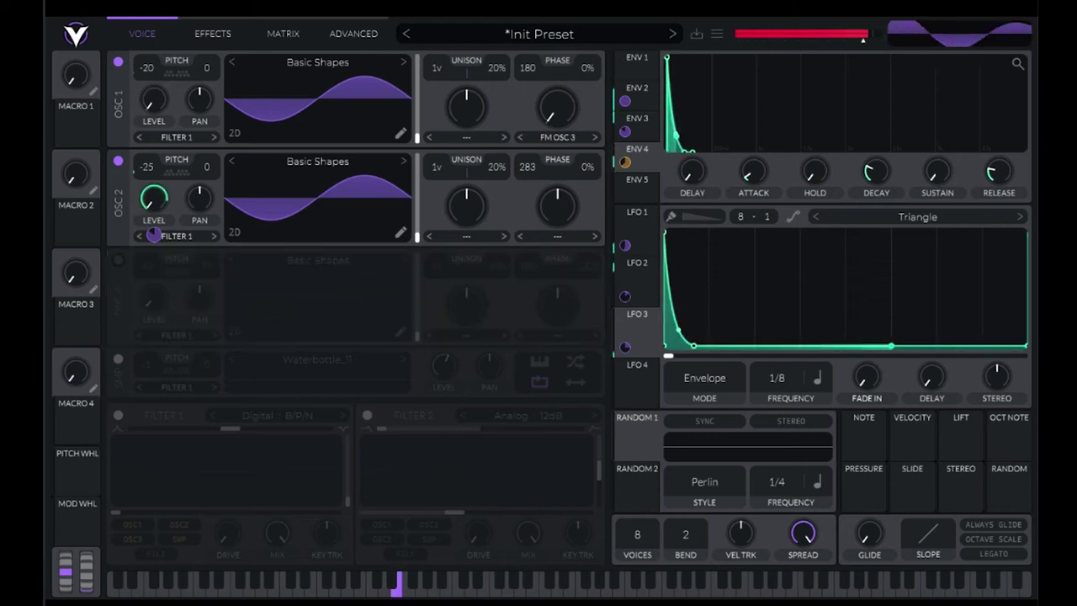
pyautogui.click(118, 260)
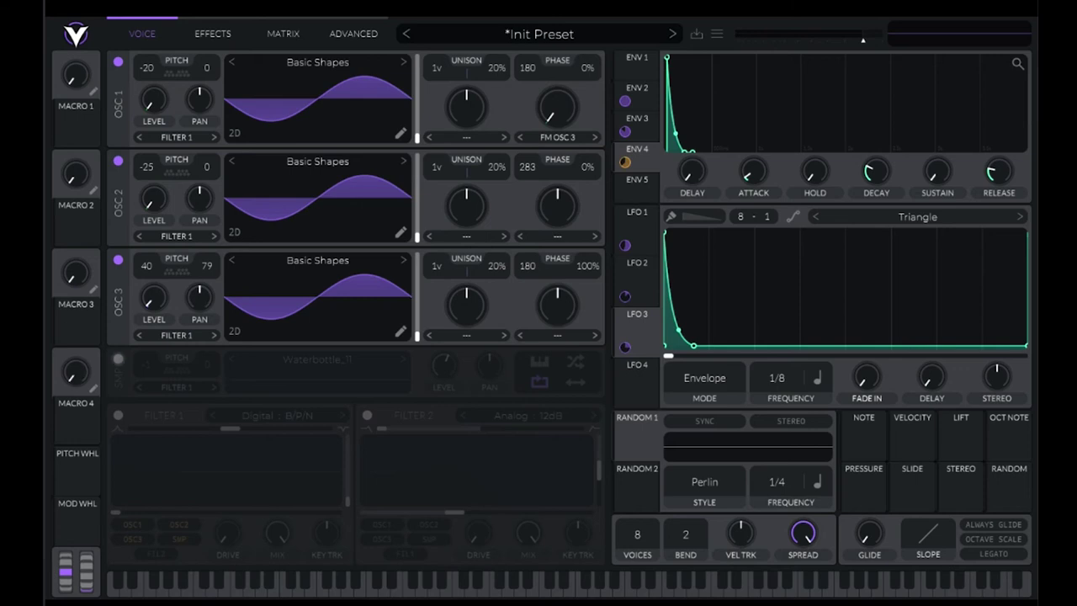
# Enable the sampler and set its level slightly below half
pyautogui.click(118, 359)
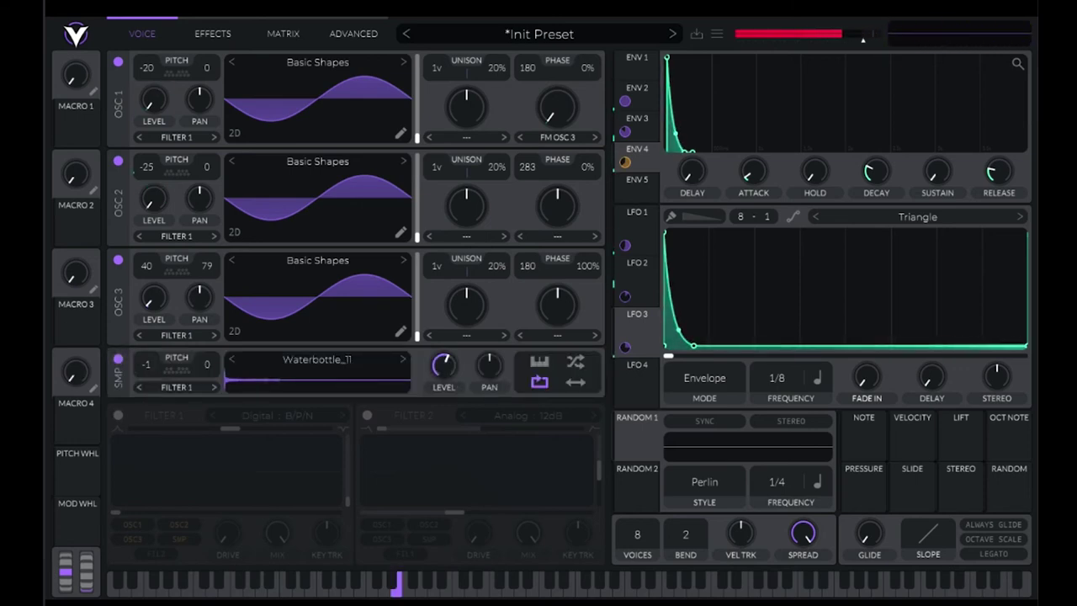
pyautogui.moveTo(443, 366); pyautogui.dragTo(443, 410)
pyautogui.moveTo(444, 366); pyautogui.dragTo(443, 358)
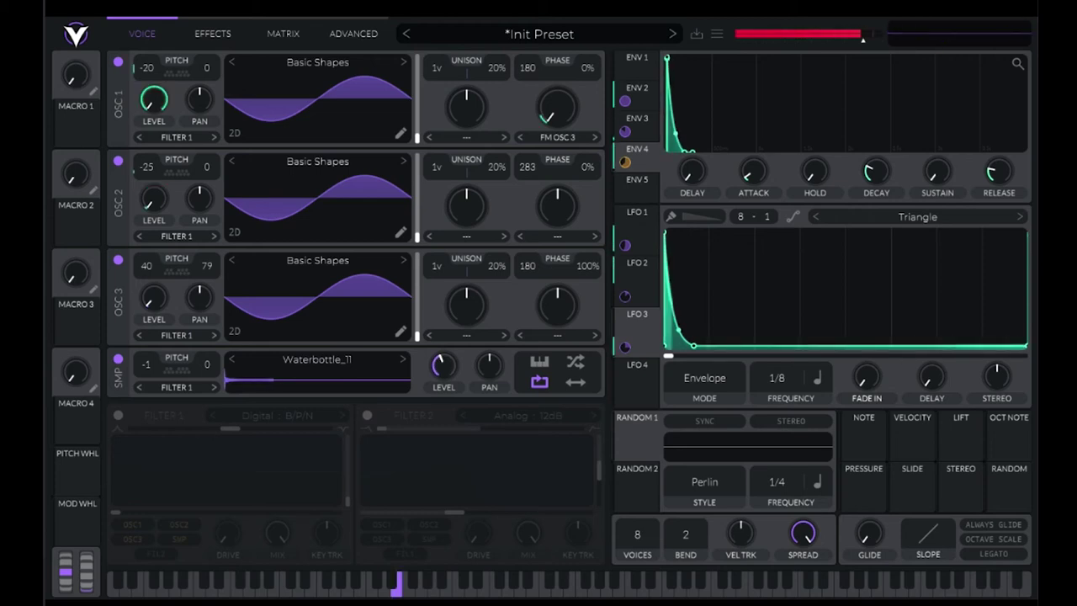
# Enable Filter 1 and soften its drive modulation by lowering envelope 4's amount and steepening its decay curve
pyautogui.click(118, 415)
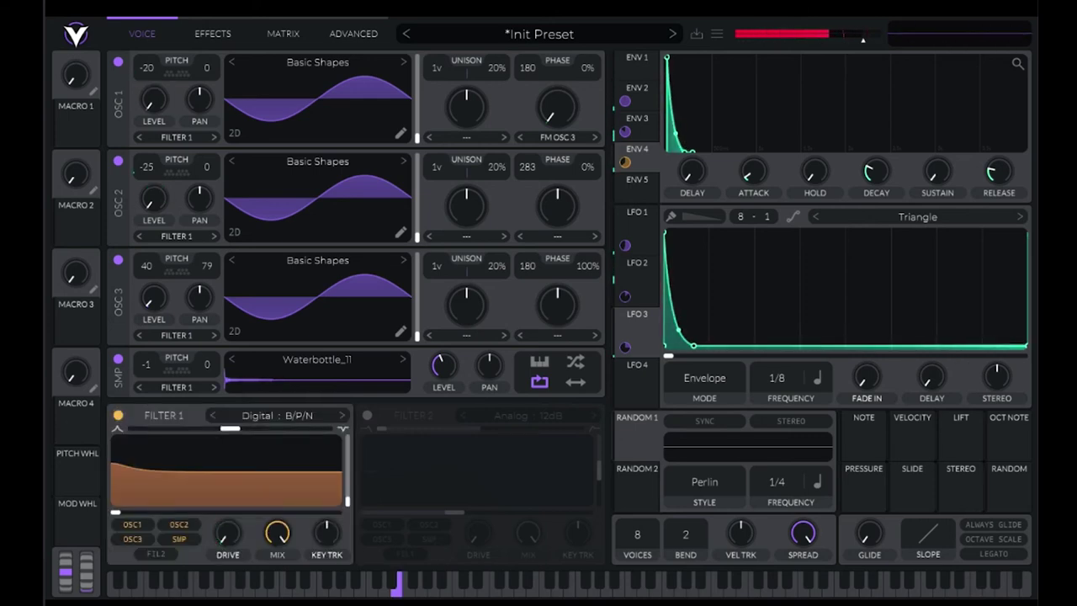
pyautogui.moveTo(228, 570)
pyautogui.moveTo(228, 569); pyautogui.dragTo(228, 589)
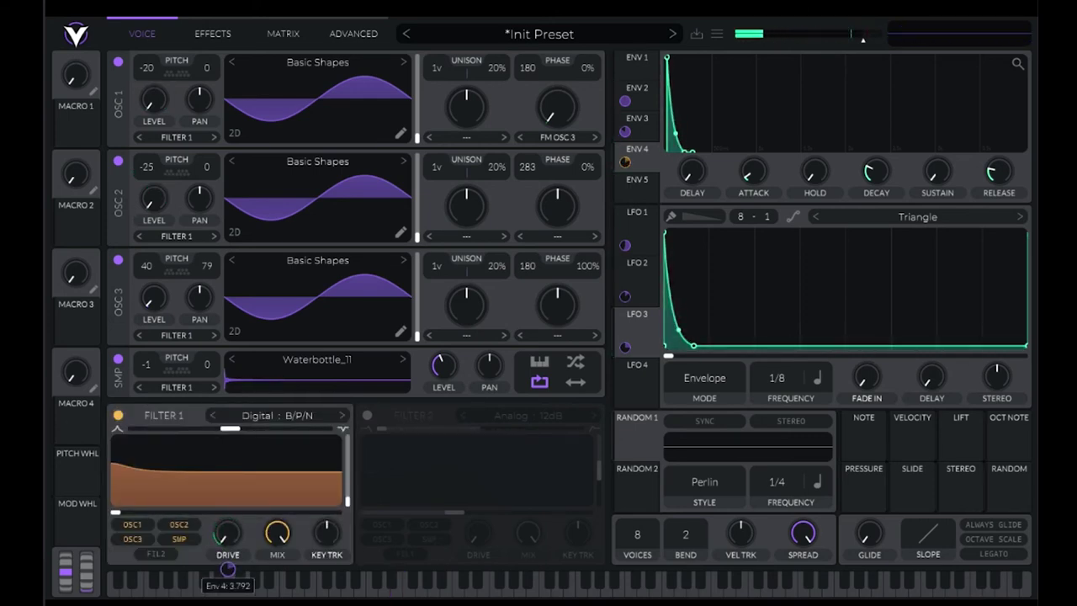
pyautogui.moveTo(676, 133); pyautogui.dragTo(676, 147)
pyautogui.moveTo(228, 534)
pyautogui.moveTo(228, 569)
pyautogui.mouseDown()
pyautogui.moveTo(228, 539)
pyautogui.moveTo(228, 583)
pyautogui.mouseUp()
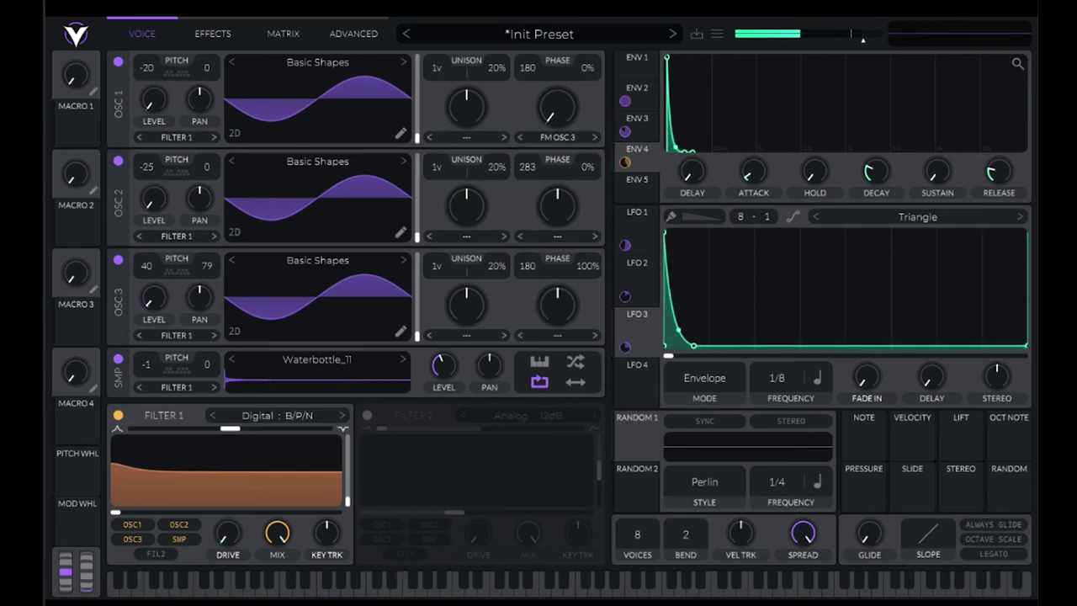
# Shorten envelope 4's decay slightly and lower the sampler level to roughly a third
pyautogui.doubleClick(1018, 64)
pyautogui.moveTo(851, 152); pyautogui.dragTo(786, 151)
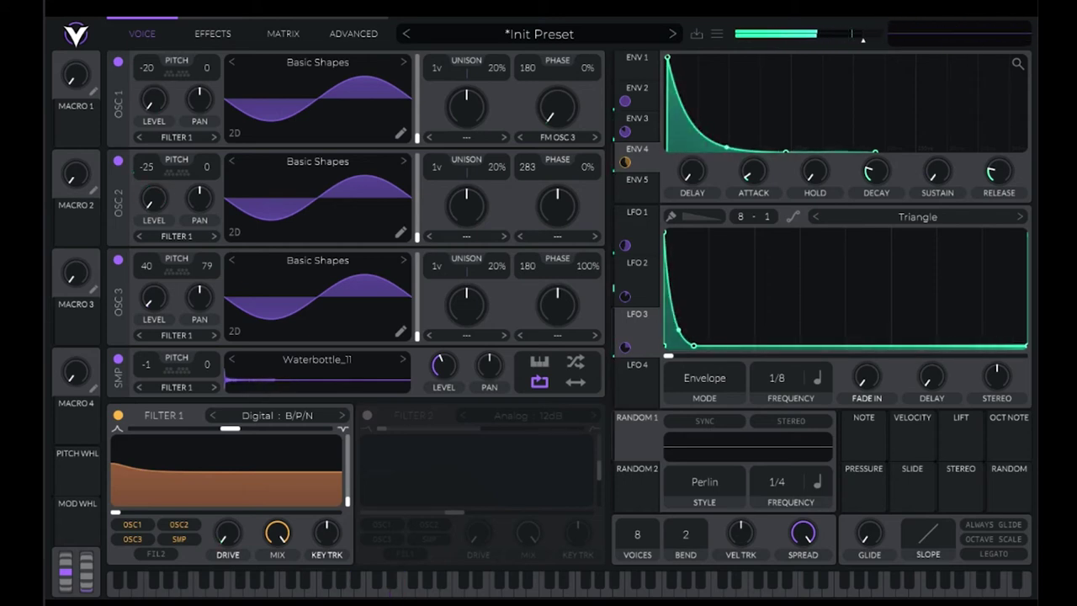
pyautogui.moveTo(444, 366); pyautogui.dragTo(444, 387)
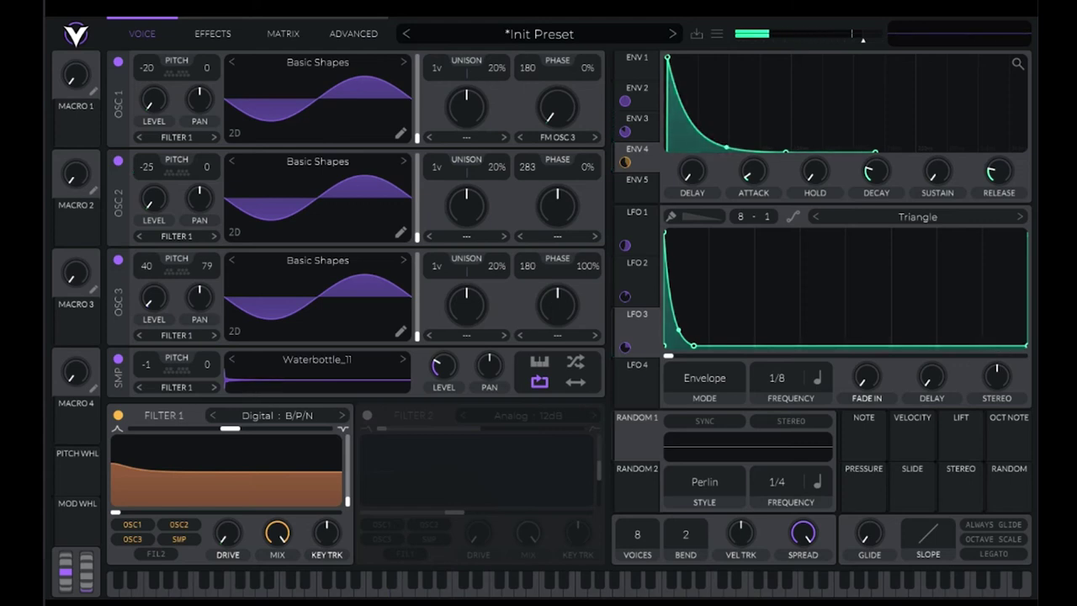
# Add a Soft Clip distortion effect with drive slightly above its midpoint, and compare it with the effect bypassed
pyautogui.click(213, 34)
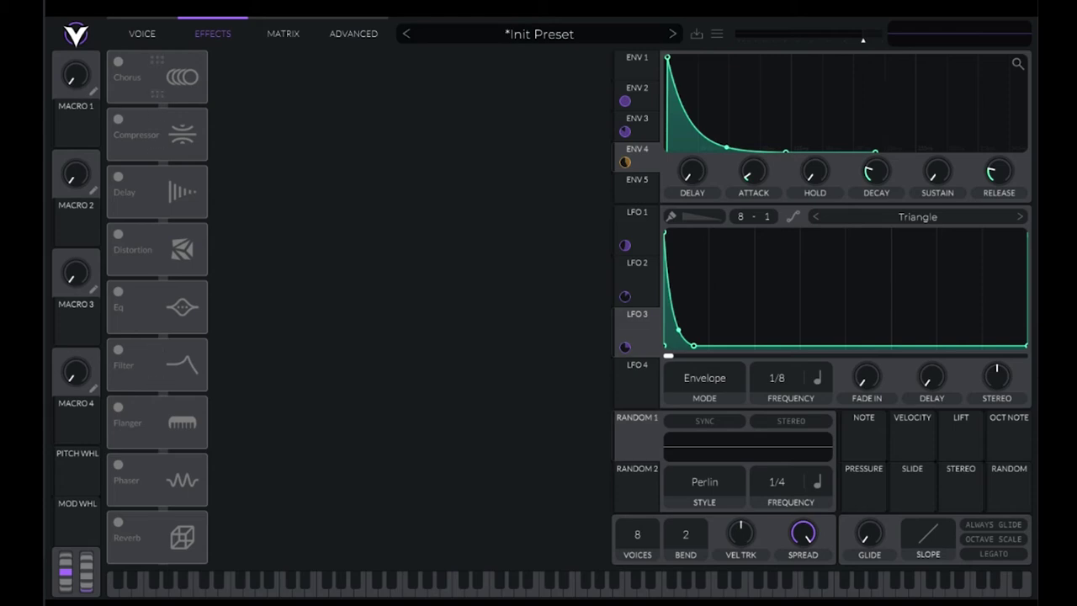
pyautogui.click(119, 235)
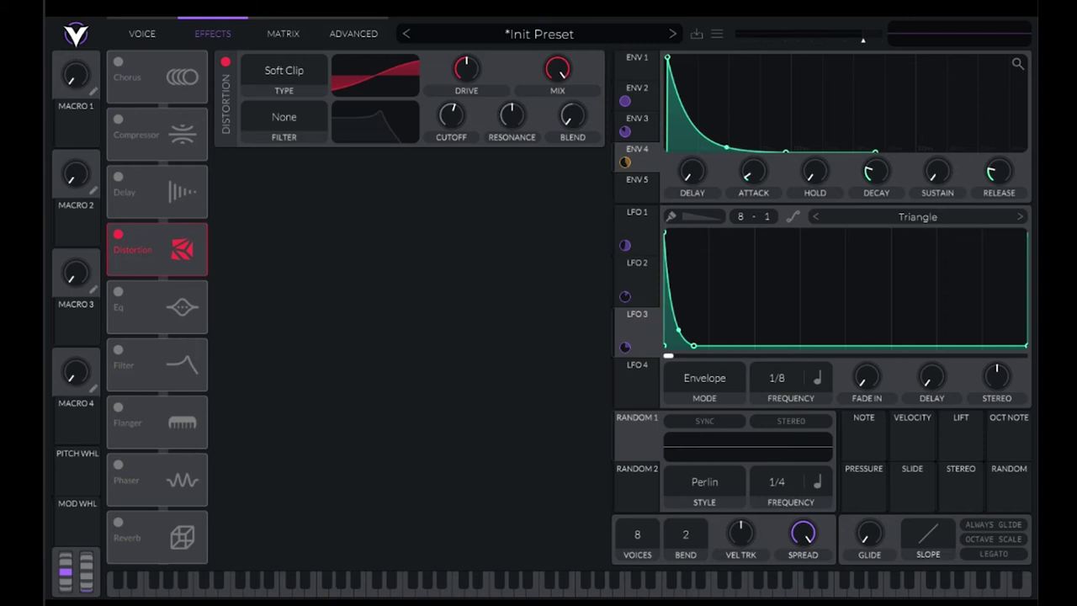
pyautogui.moveTo(466, 69)
pyautogui.mouseDown()
pyautogui.moveTo(467, 51)
pyautogui.moveTo(467, 69)
pyautogui.mouseUp()
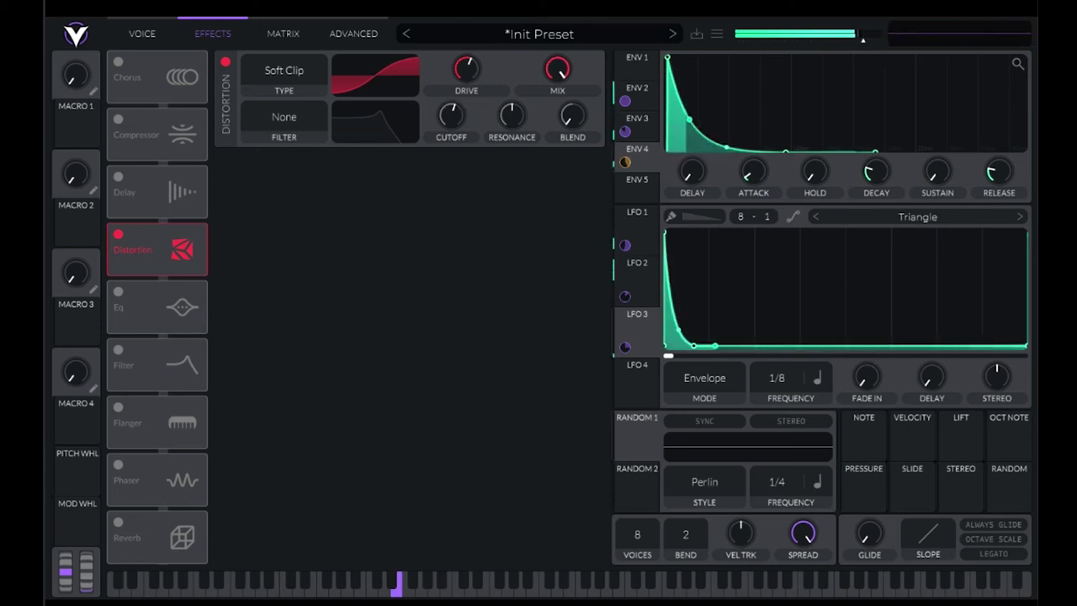
pyautogui.click(225, 61)
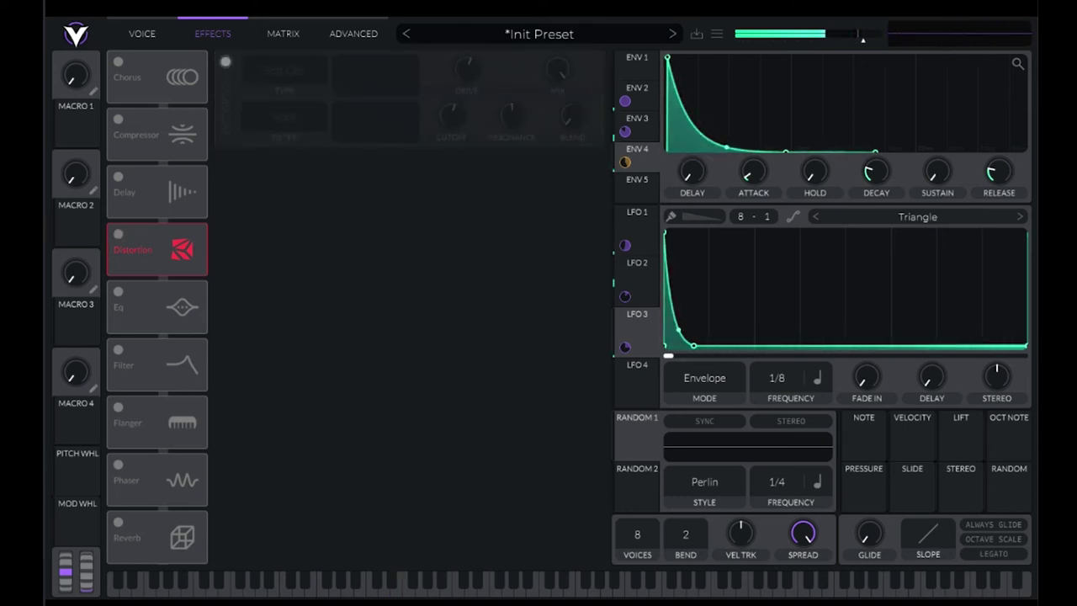
pyautogui.click(225, 62)
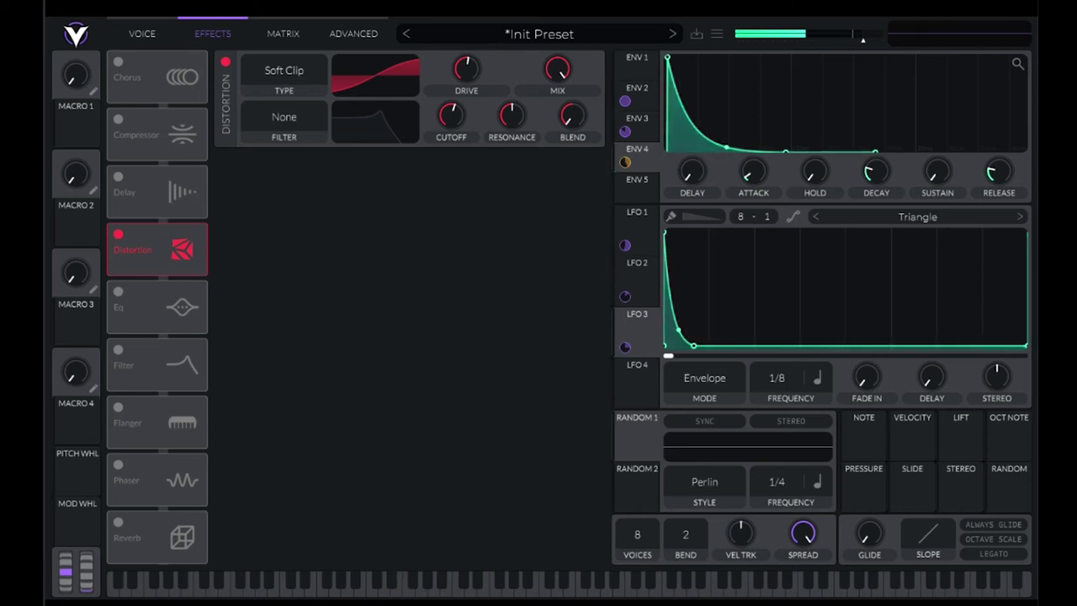
# Enable the Multiband compressor and reorder the effects chain to distortion, compressor, delay
pyautogui.moveTo(157, 249); pyautogui.dragTo(157, 162)
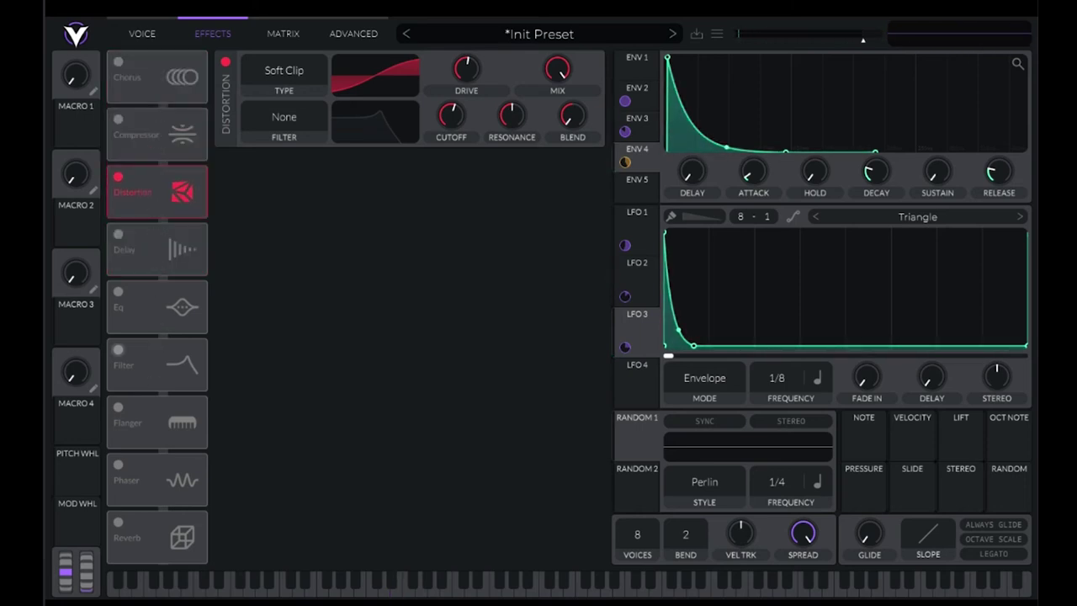
pyautogui.click(118, 350)
pyautogui.click(118, 350)
pyautogui.click(118, 118)
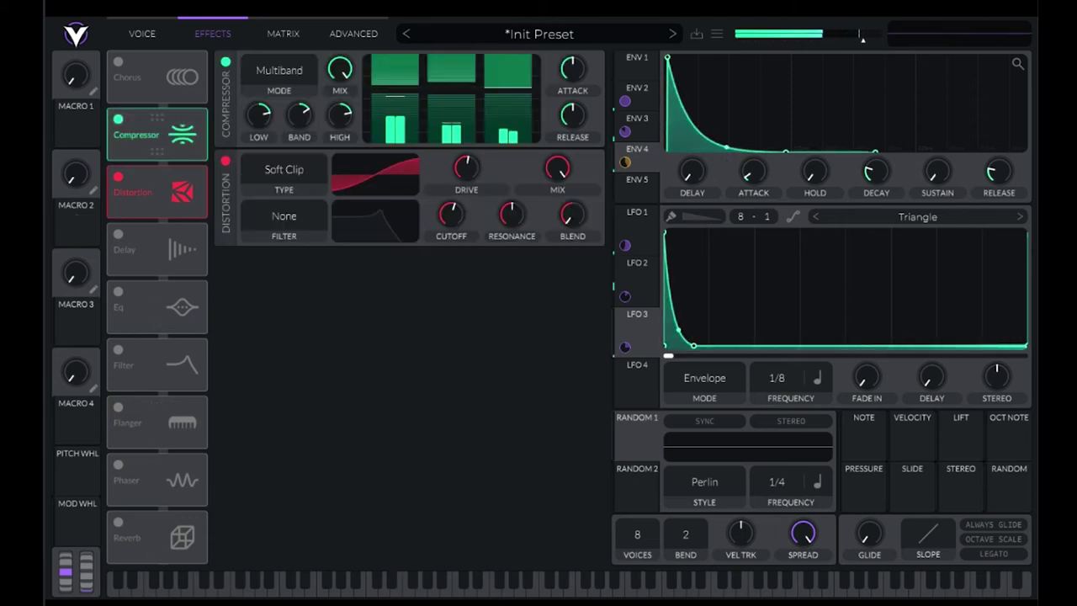
pyautogui.moveTo(158, 135); pyautogui.dragTo(157, 192)
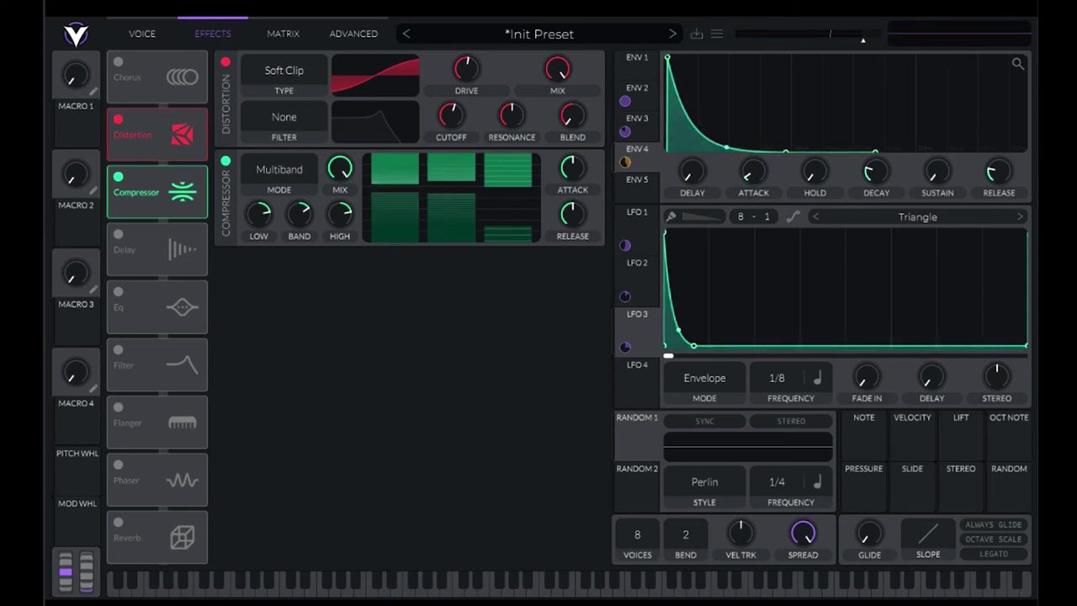
# Set the compressor's mix to about 0.494 and compare the sound with the compressor bypassed
pyautogui.moveTo(340, 169); pyautogui.dragTo(340, 117)
pyautogui.moveTo(340, 169); pyautogui.dragTo(340, 210)
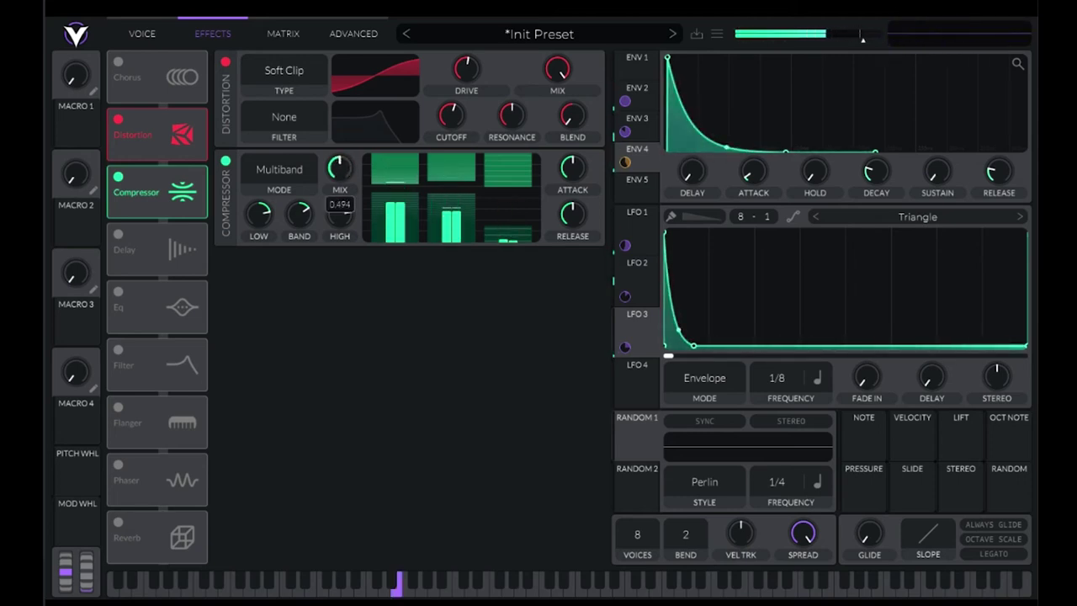
pyautogui.click(226, 161)
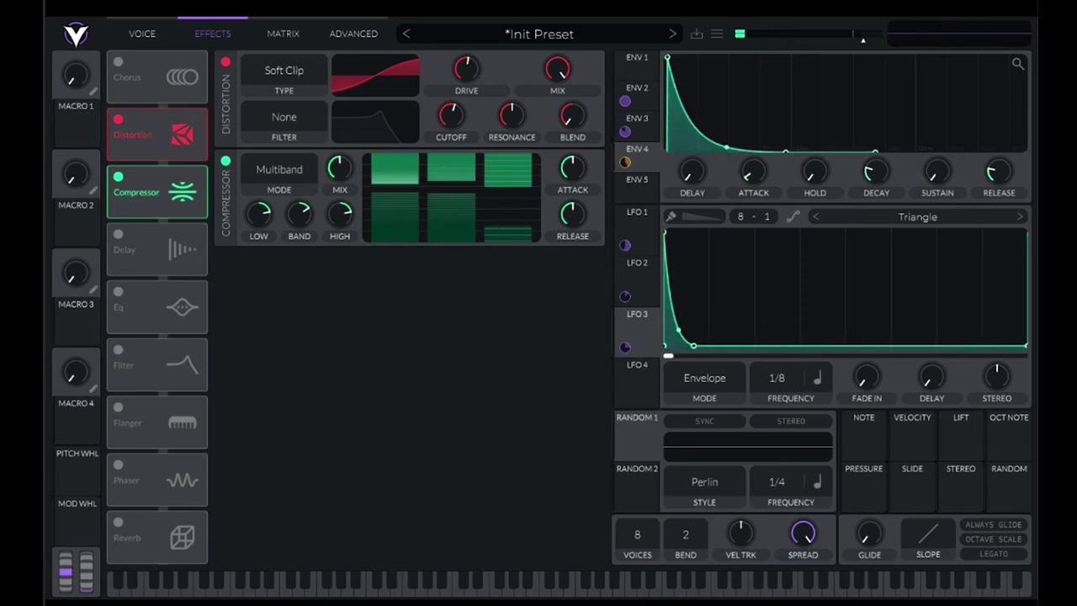
# Raise the compressor's low and high gains slightly, set its release to about 70%, and try out the attack
pyautogui.moveTo(259, 214); pyautogui.dragTo(340, 206)
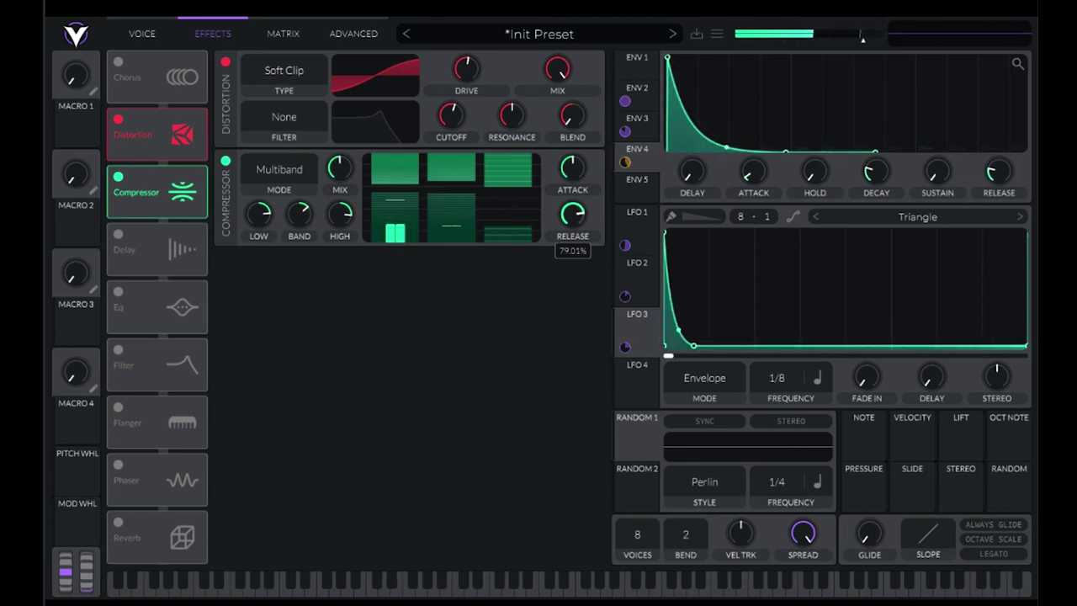
pyautogui.moveTo(573, 215); pyautogui.dragTo(573, 221)
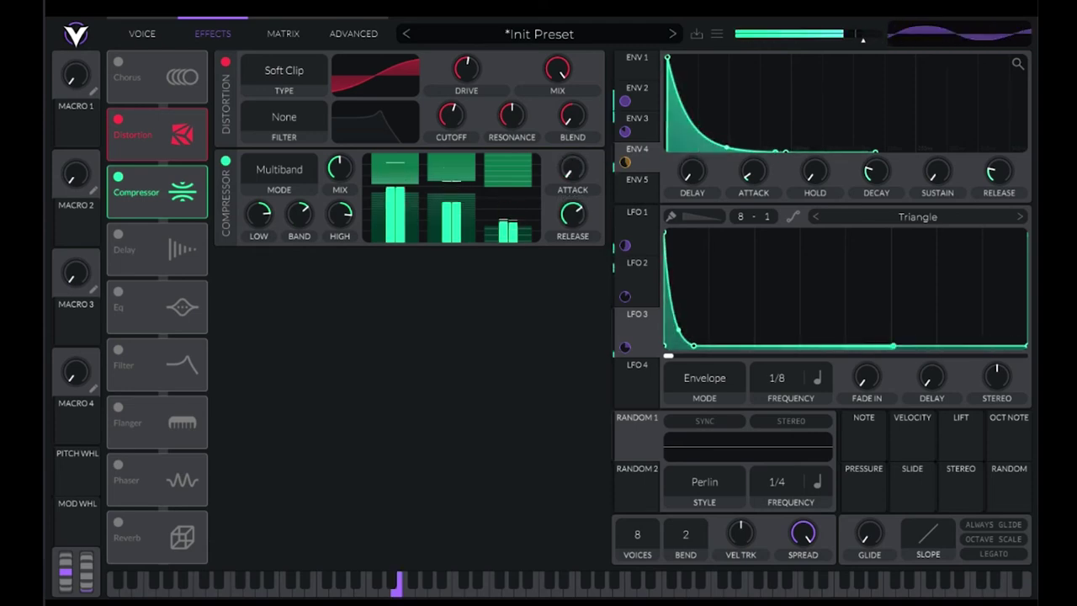
pyautogui.moveTo(572, 168); pyautogui.dragTo(573, 126)
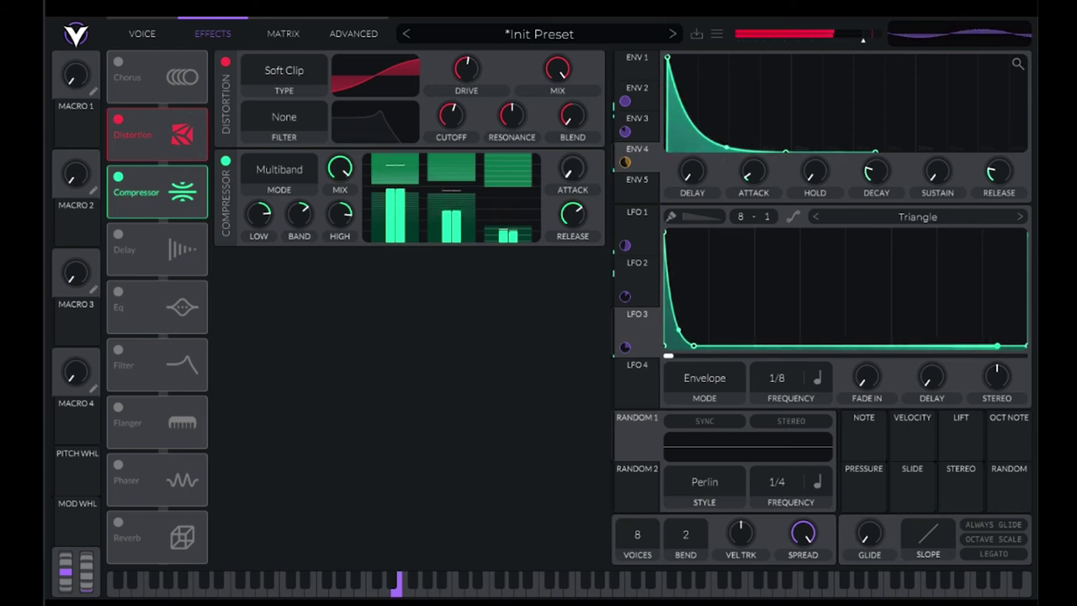
# Sweep the compressor's attack between its extremes, leave it at roughly three-quarters, and set the mix slightly above half
pyautogui.moveTo(573, 168); pyautogui.dragTo(573, 42)
pyautogui.moveTo(573, 168); pyautogui.dragTo(573, 295)
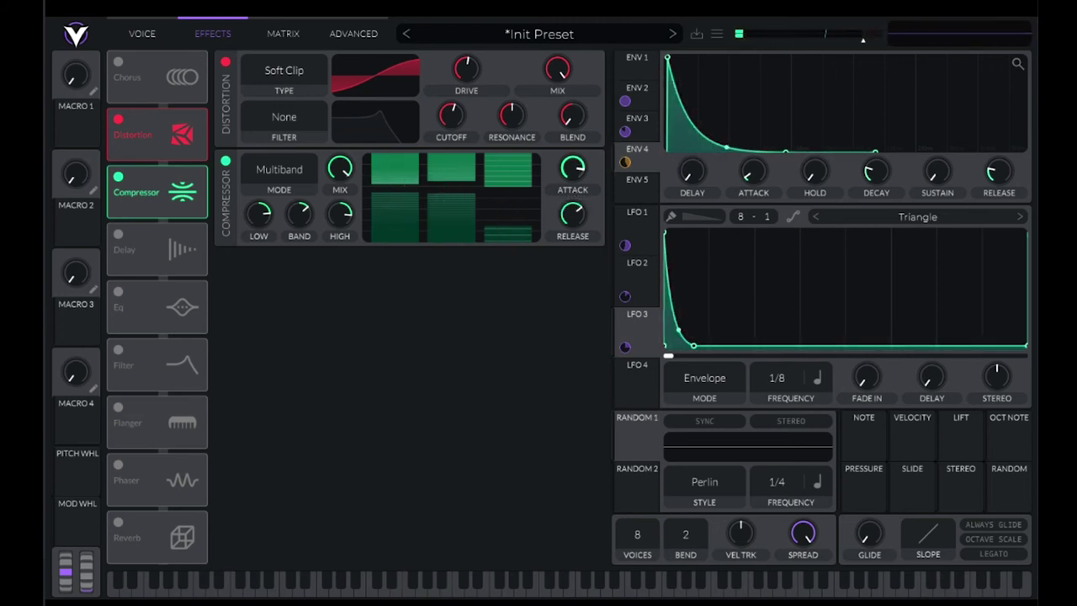
pyautogui.moveTo(573, 169); pyautogui.dragTo(573, 286)
pyautogui.moveTo(573, 168); pyautogui.dragTo(573, 59)
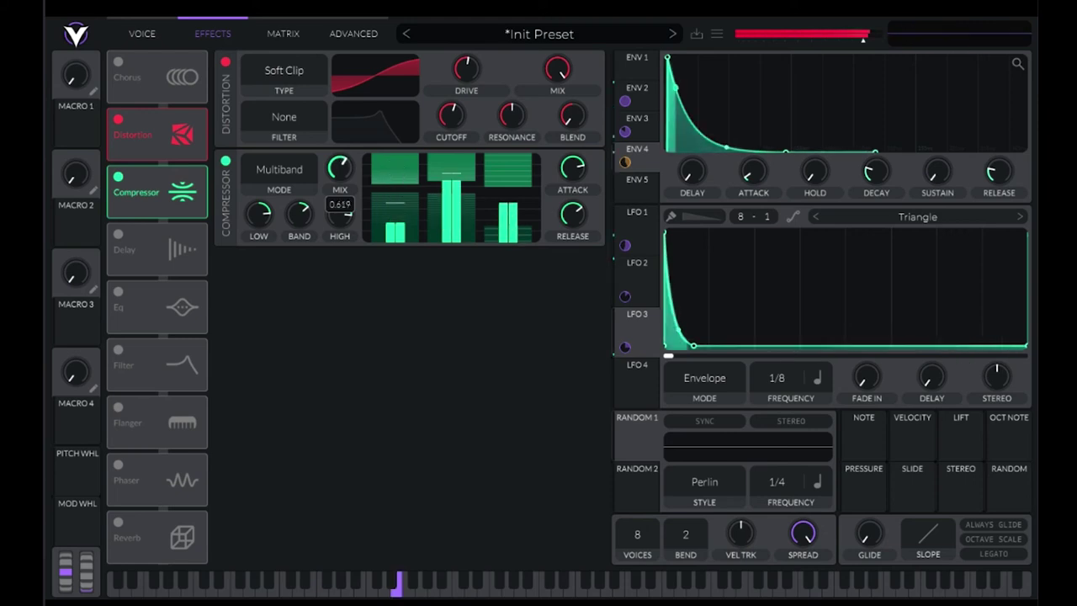
pyautogui.moveTo(340, 168); pyautogui.dragTo(340, 180)
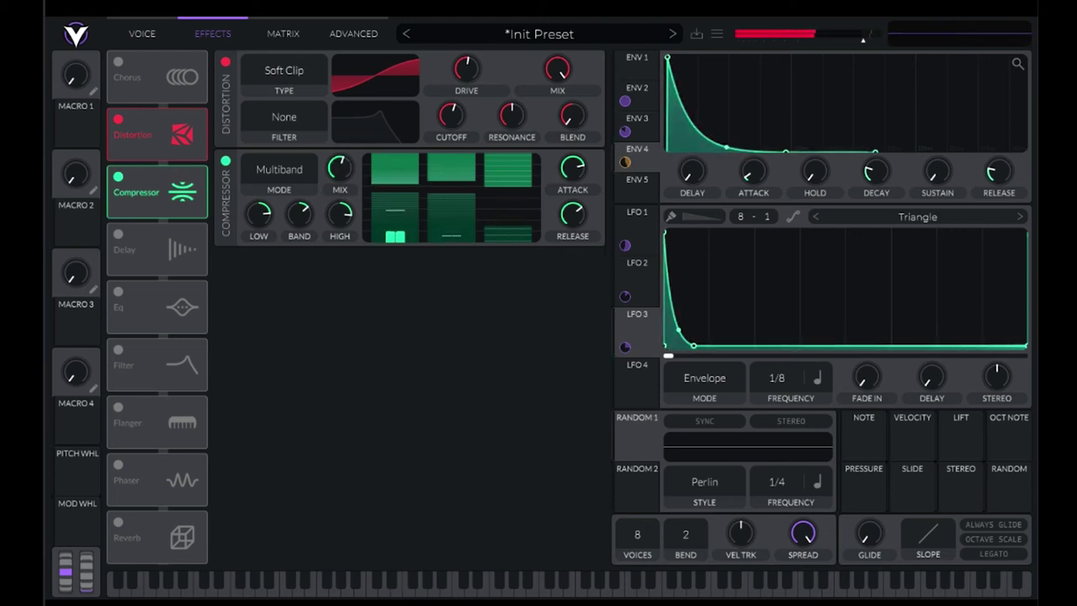
# Lower the compressor's attack slightly
pyautogui.moveTo(573, 168); pyautogui.dragTo(573, 188)
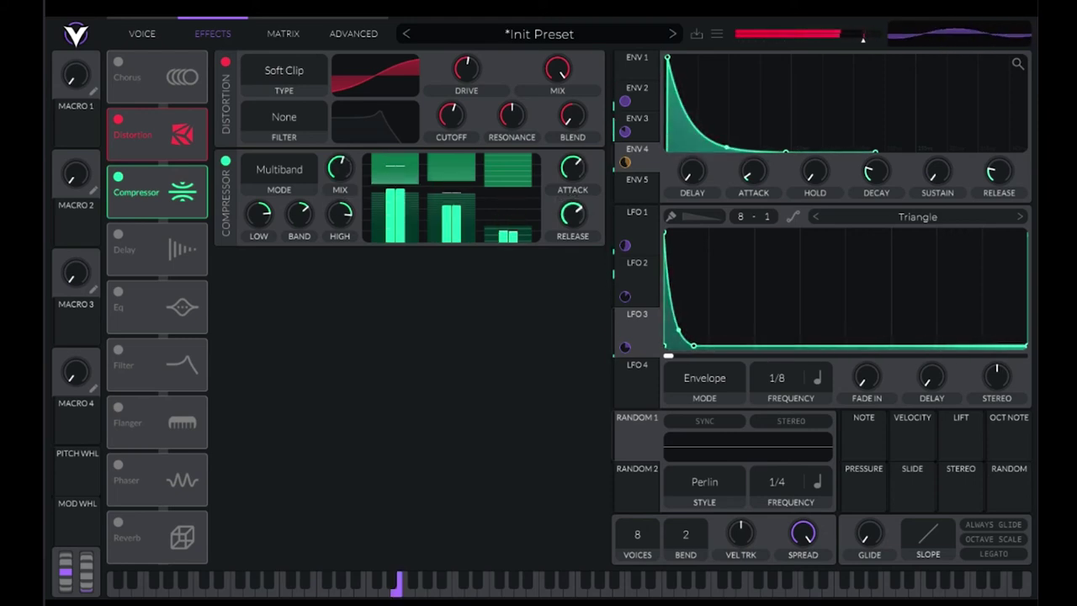
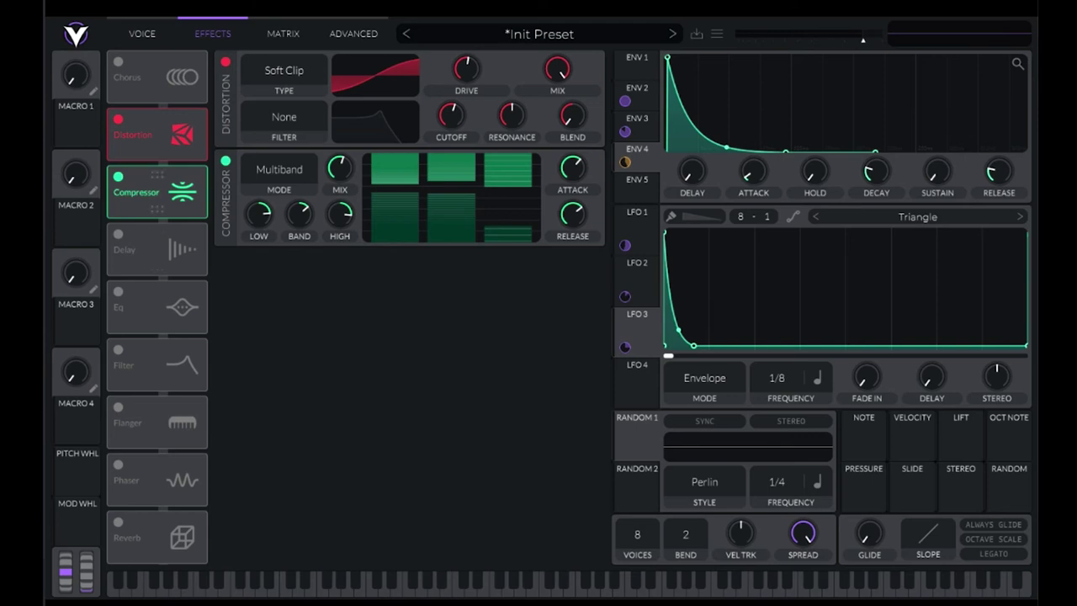
# Enable the Chorus with 8 voices, about 14.48% depth, and both delay times turned down low
pyautogui.click(118, 62)
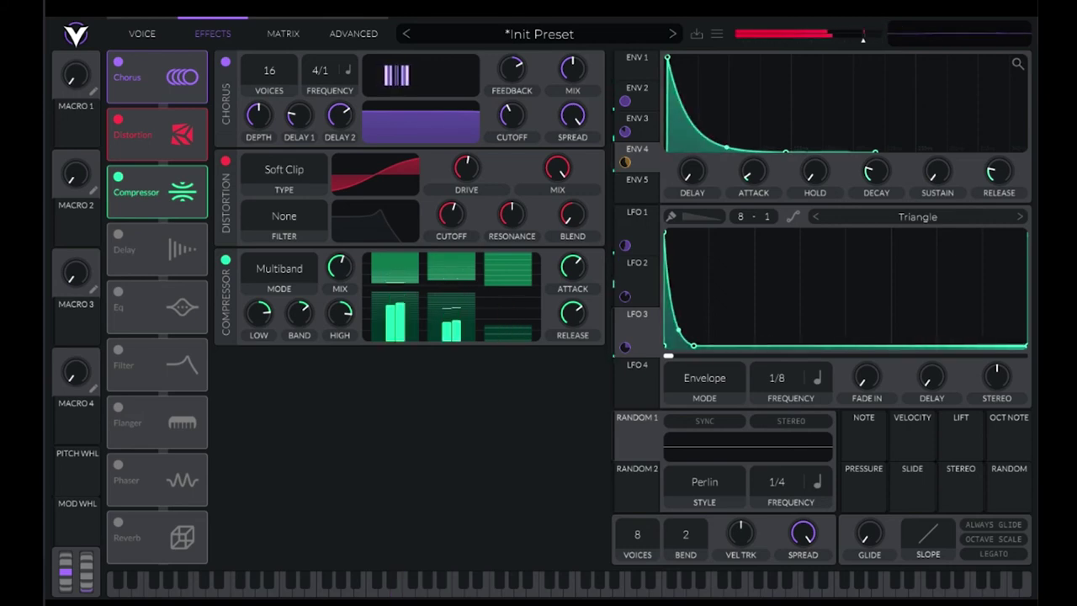
pyautogui.moveTo(299, 116); pyautogui.dragTo(339, 198)
pyautogui.moveTo(259, 115); pyautogui.dragTo(259, 170)
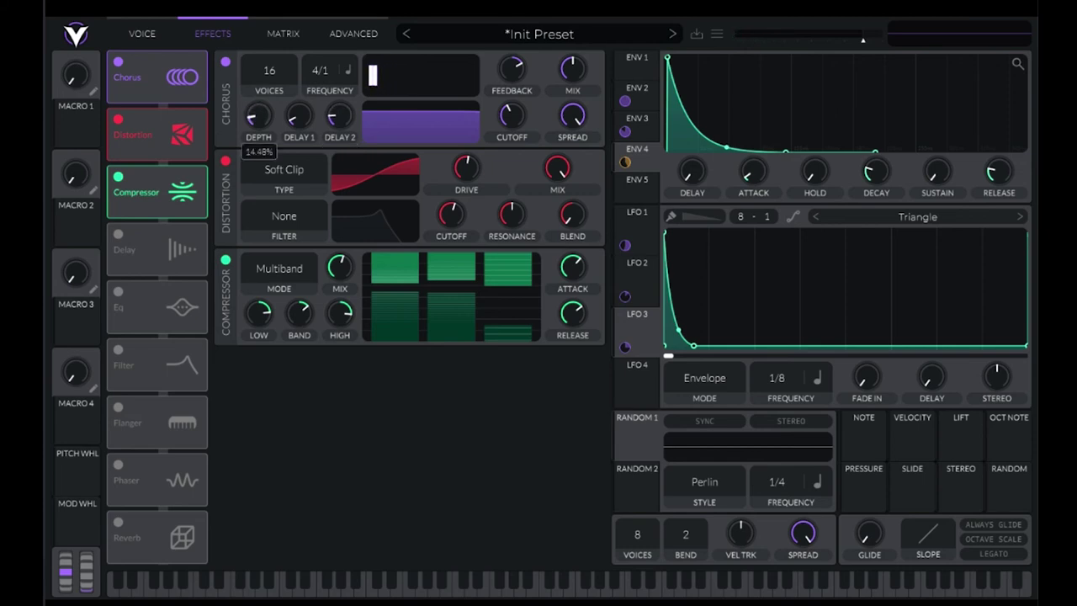
pyautogui.moveTo(268, 71); pyautogui.dragTo(268, 105)
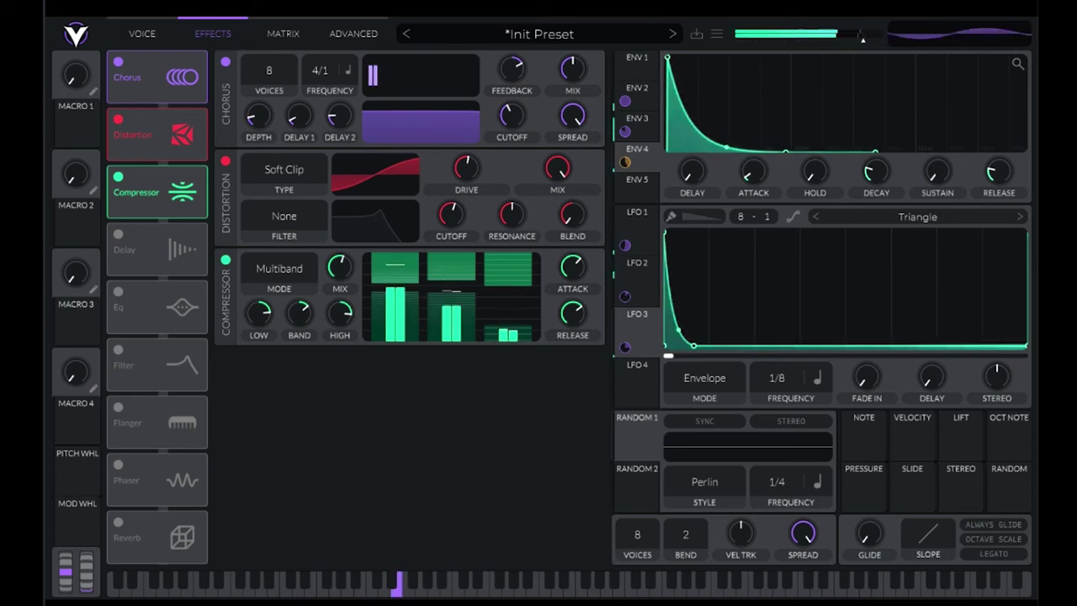
# Narrow the chorus filter's spread to minimum, centre its cutoff and feedback, and set the chorus frequency to Freeze
pyautogui.moveTo(572, 115); pyautogui.dragTo(572, 181)
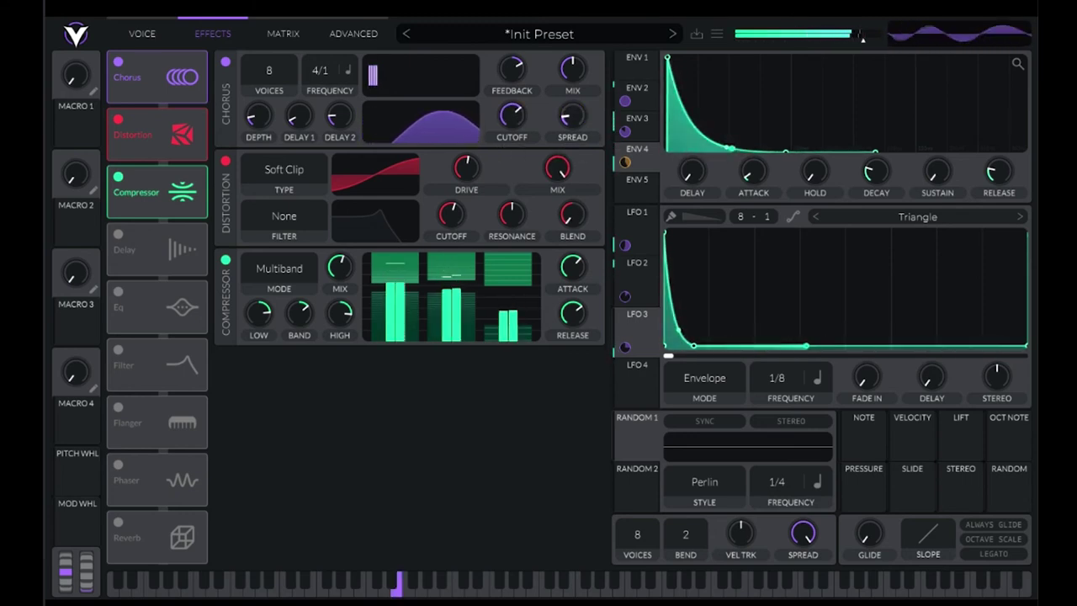
pyautogui.moveTo(512, 115); pyautogui.dragTo(512, 119)
pyautogui.moveTo(512, 69); pyautogui.dragTo(512, 99)
pyautogui.click(347, 71)
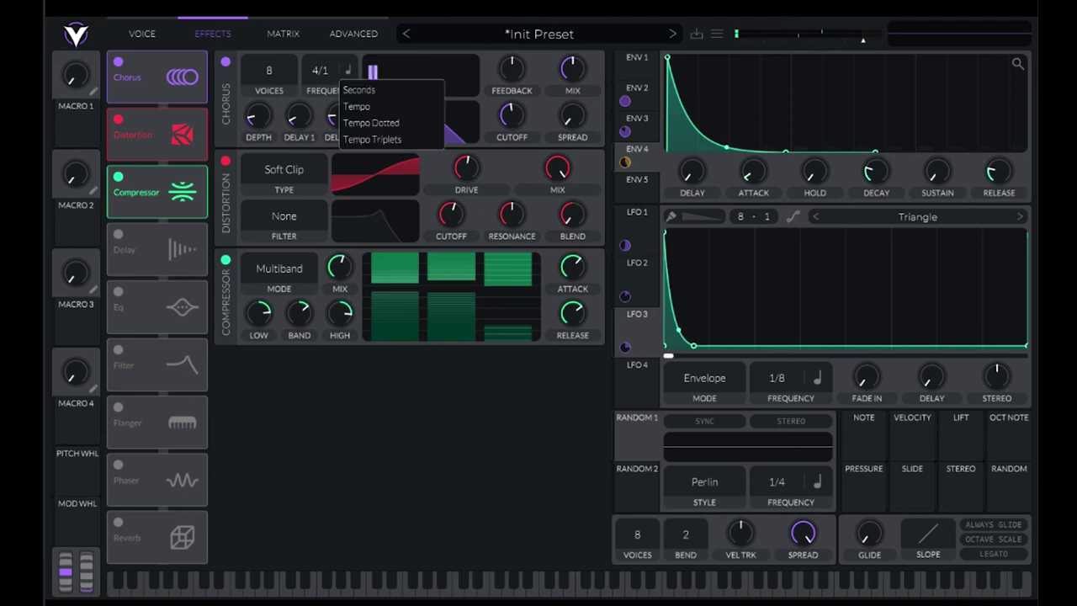
pyautogui.click(357, 106)
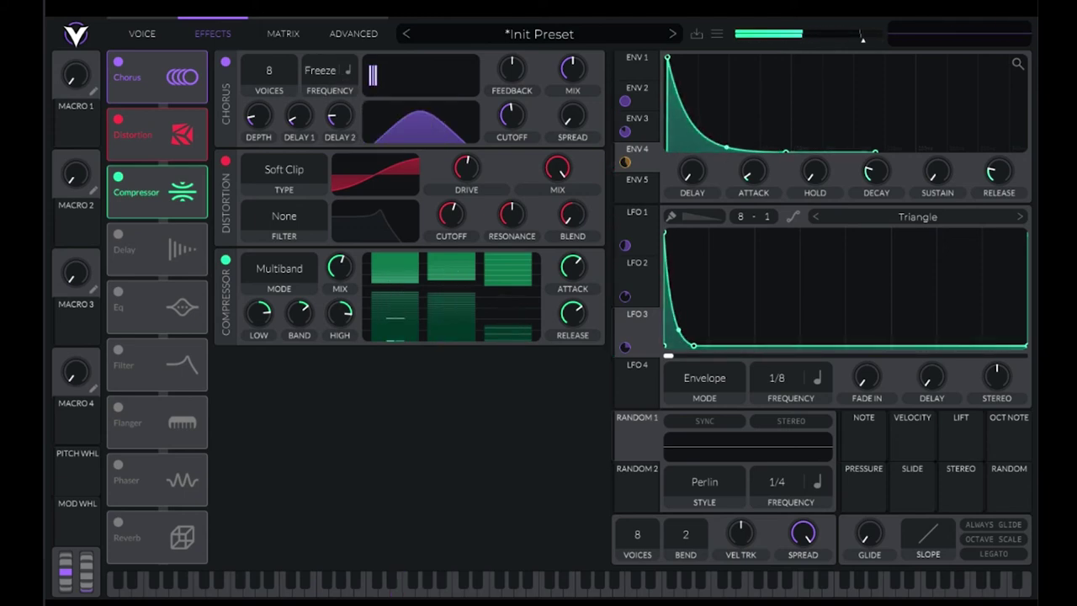
# Raise the chorus's delay 1 to slightly below halfway and try higher delay 2 and depth values, leaving both low
pyautogui.moveTo(299, 116); pyautogui.dragTo(299, 100)
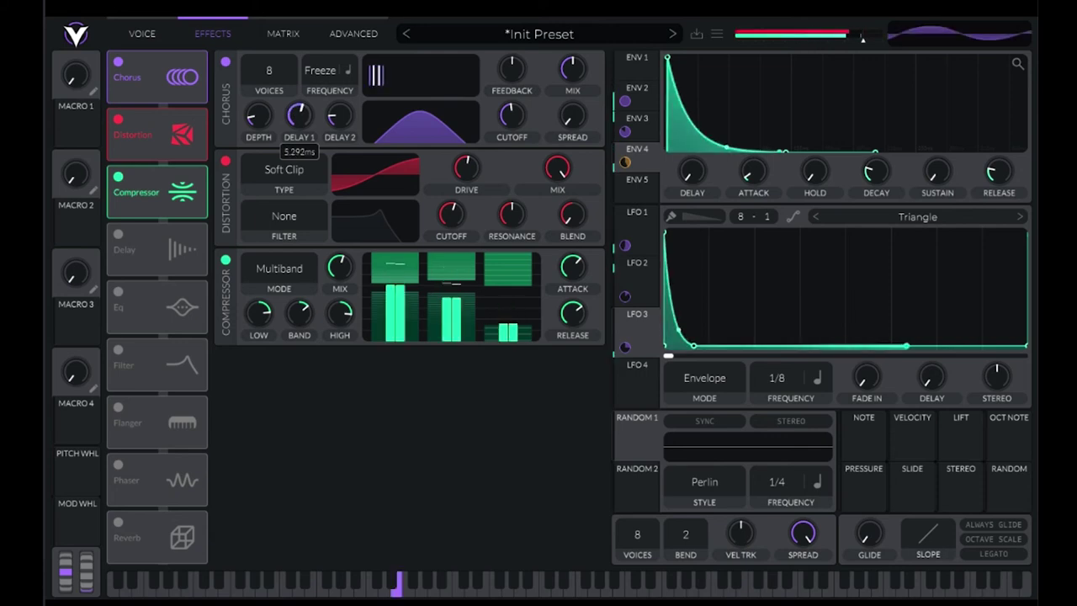
pyautogui.moveTo(340, 116)
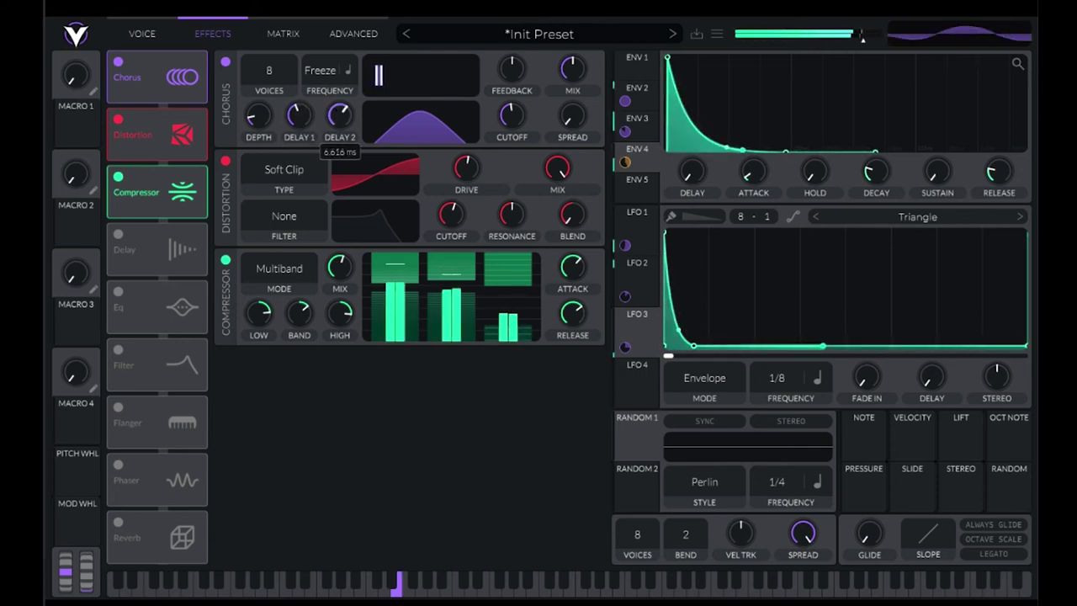
pyautogui.moveTo(259, 116)
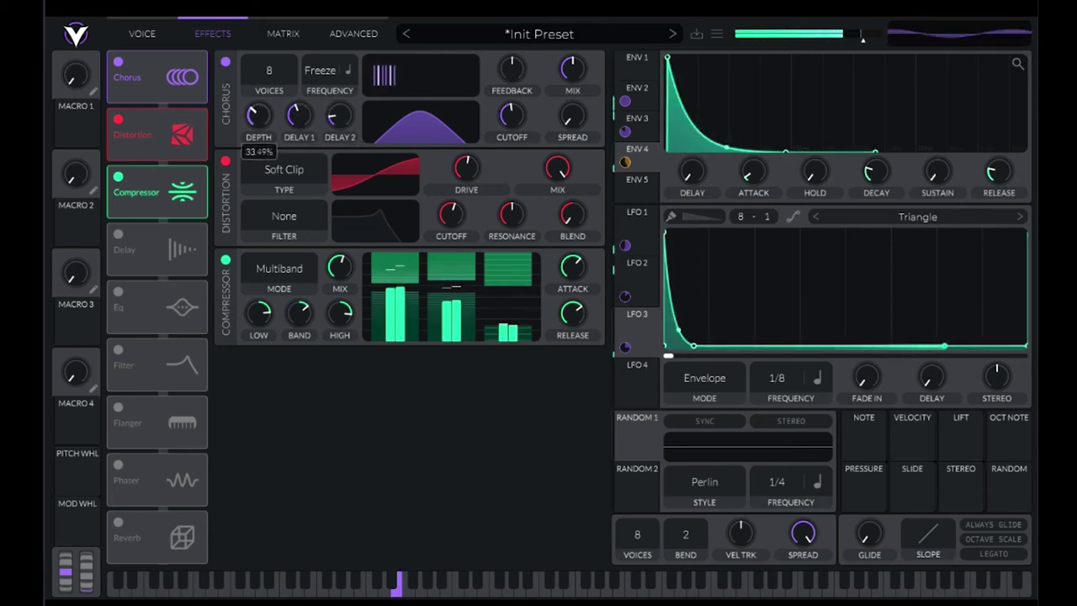
pyautogui.moveTo(258, 115); pyautogui.dragTo(258, 139)
# Turn the chorus mix fully wet, then sweep its filter cutoff and leave it at roughly three-quarters with a slightly wider spread
pyautogui.moveTo(572, 69); pyautogui.dragTo(572, 156)
pyautogui.moveTo(573, 69); pyautogui.dragTo(572, 17)
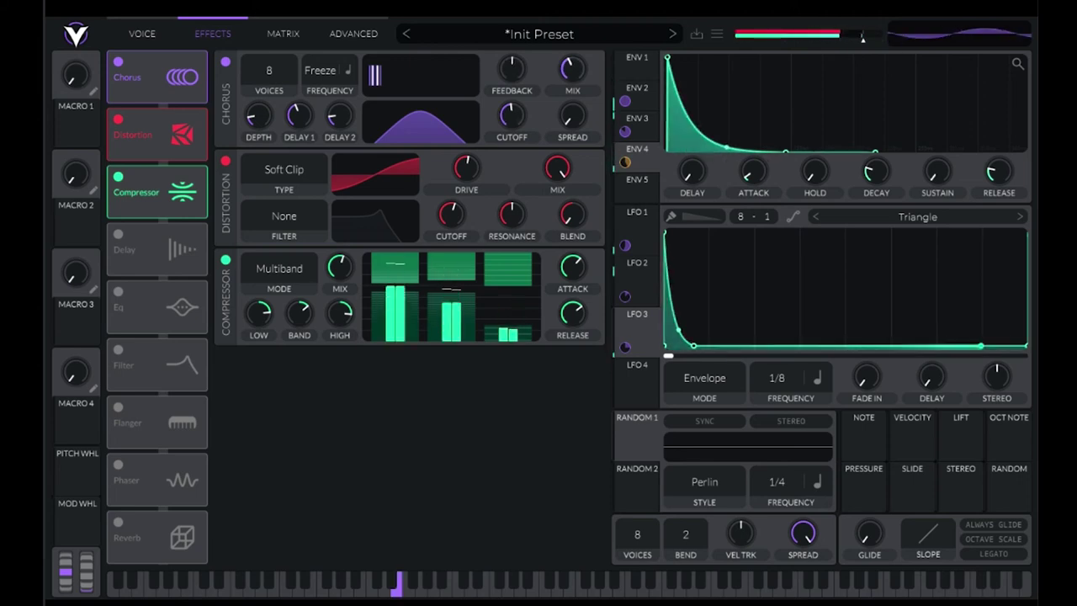
pyautogui.moveTo(572, 69); pyautogui.dragTo(572, 13)
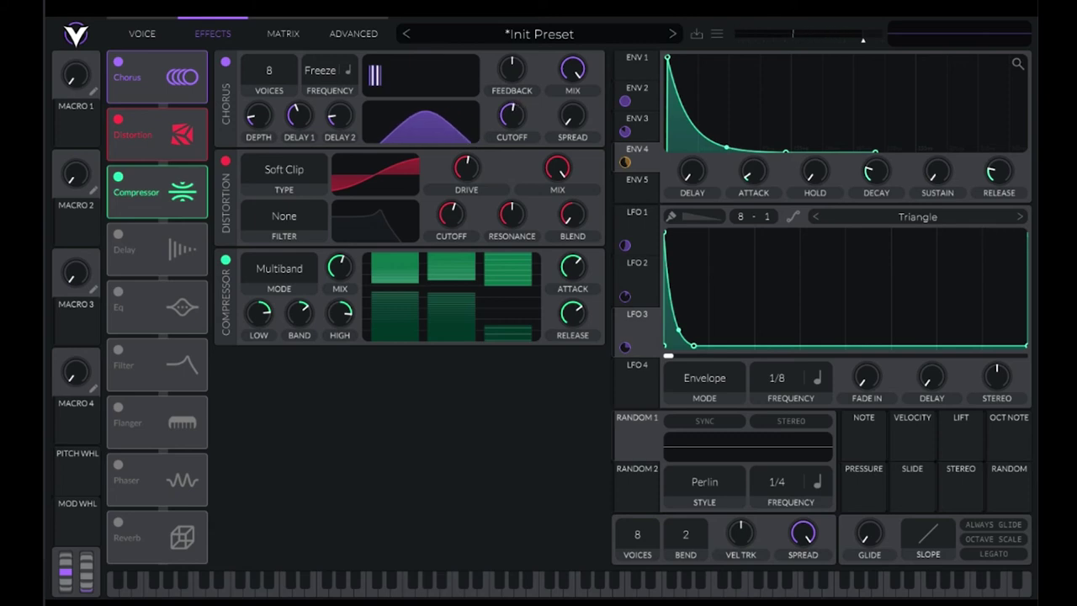
pyautogui.moveTo(512, 115); pyautogui.dragTo(512, 183)
pyautogui.moveTo(512, 138); pyautogui.dragTo(512, 114)
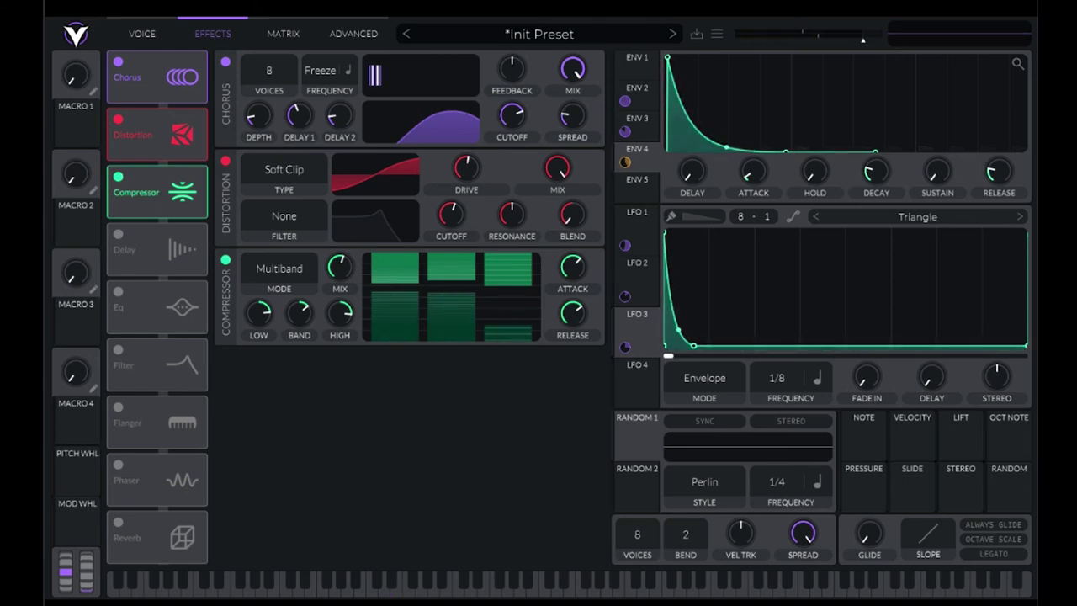
# Bring the chorus mix down to zero, then blend it back in to slightly below 24.51%
pyautogui.moveTo(573, 69); pyautogui.dragTo(573, 109)
pyautogui.moveTo(572, 69); pyautogui.dragTo(572, 49)
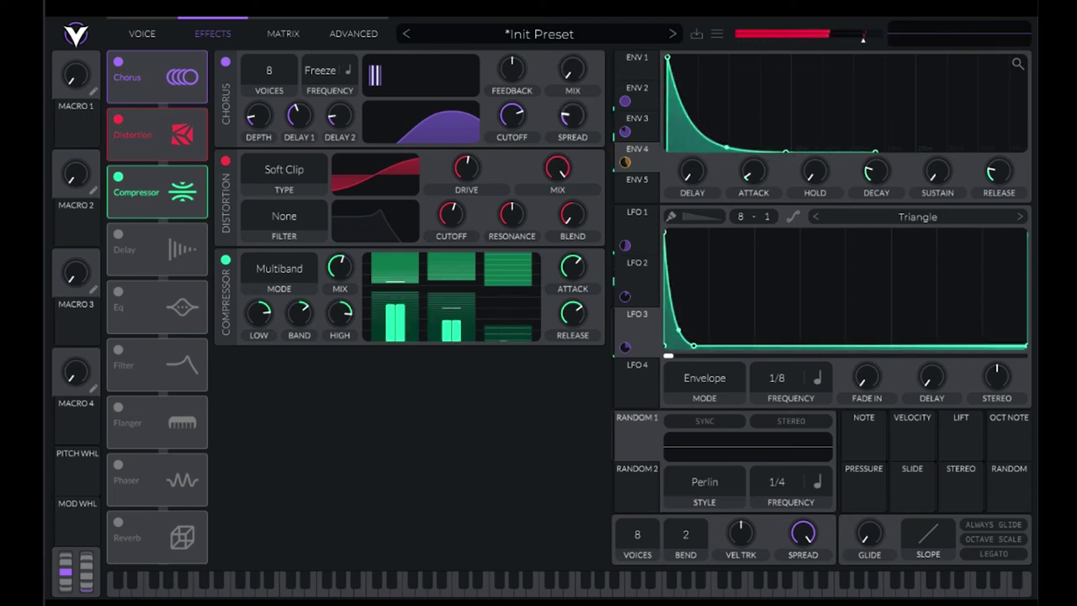
pyautogui.moveTo(572, 69); pyautogui.dragTo(572, 81)
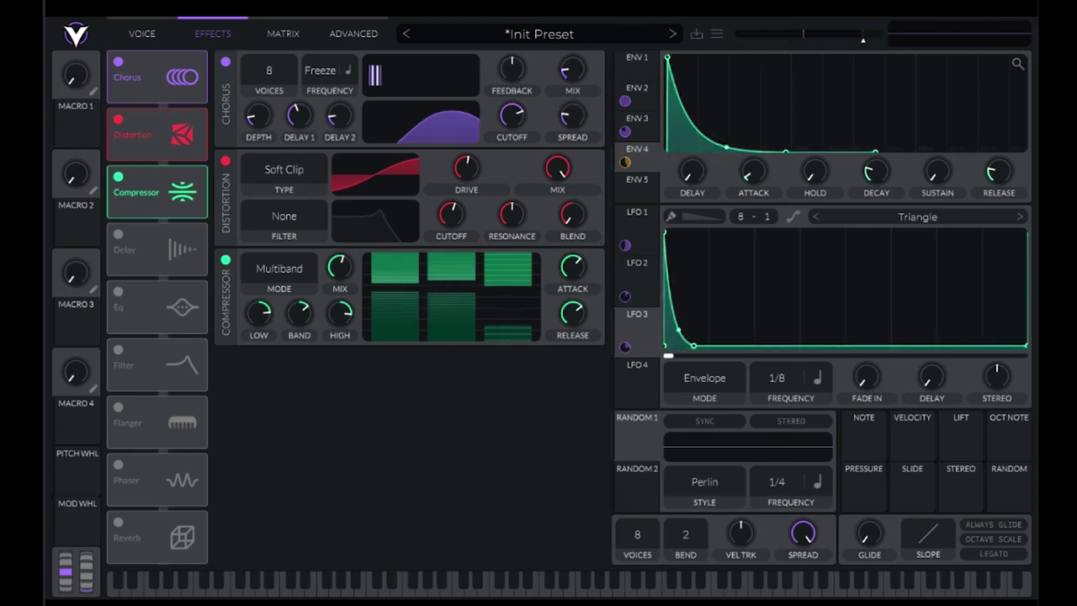
pyautogui.moveTo(573, 69); pyautogui.dragTo(573, 64)
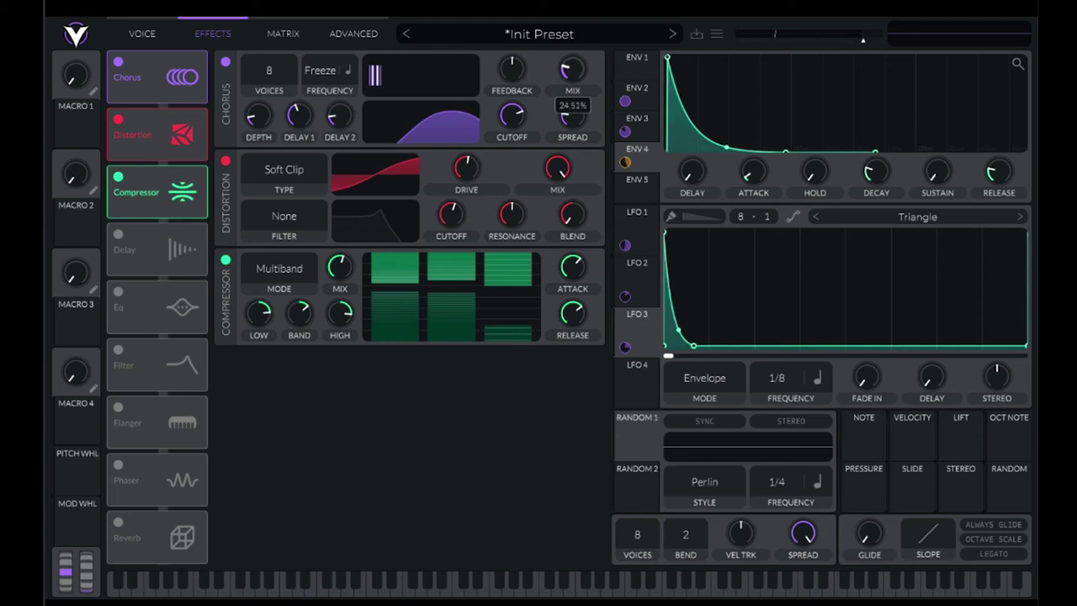
pyautogui.moveTo(573, 69); pyautogui.dragTo(572, 71)
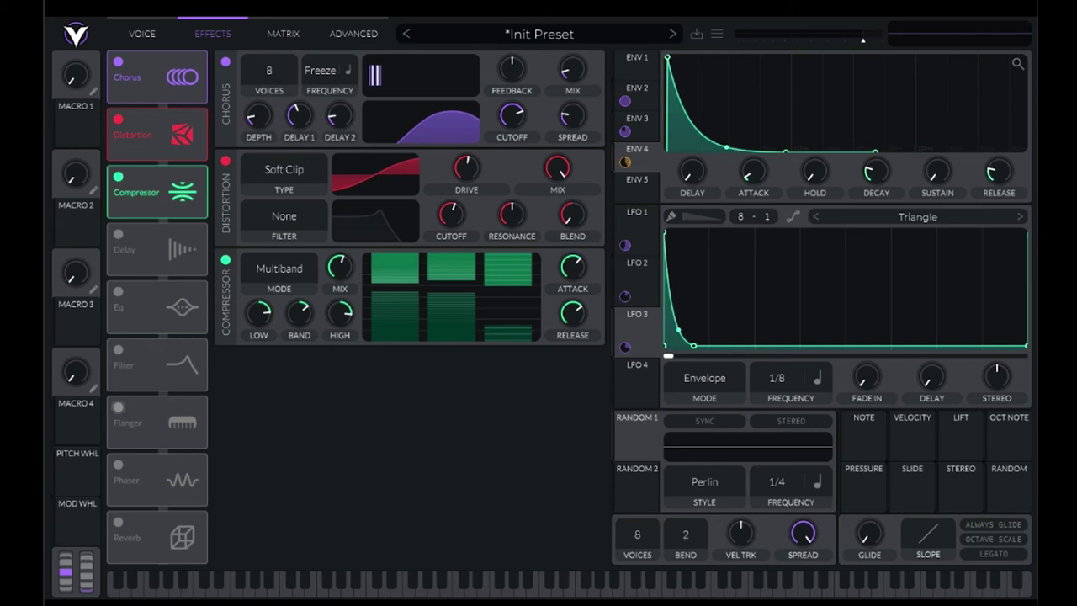
# Enable the Flanger directly after the compressor, with its frequency set to Freeze and its offset at 0.000
pyautogui.click(117, 407)
pyautogui.moveTo(157, 422); pyautogui.dragTo(157, 250)
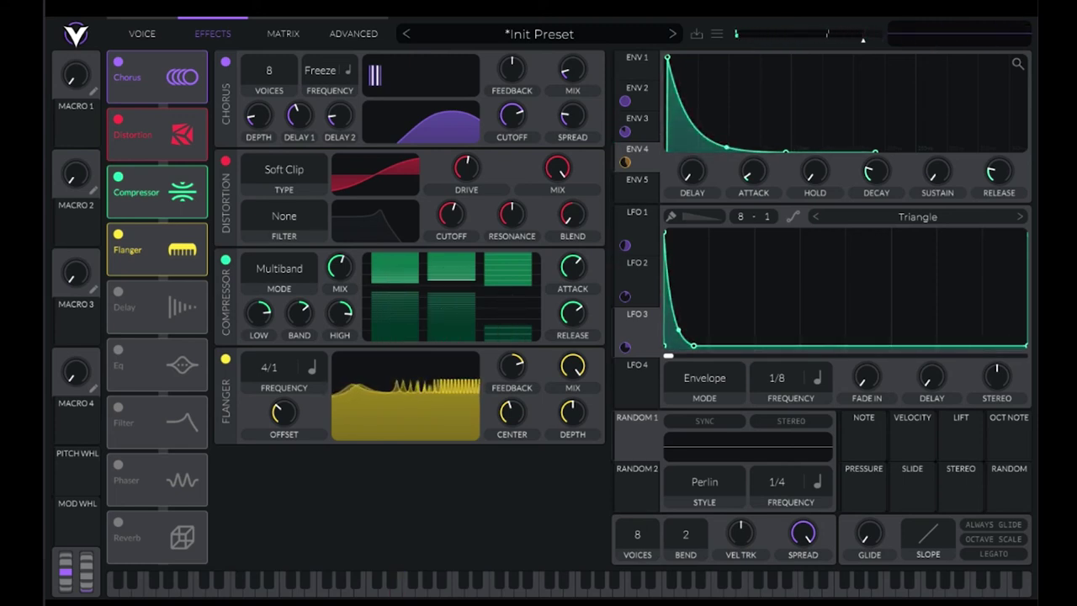
pyautogui.click(313, 368)
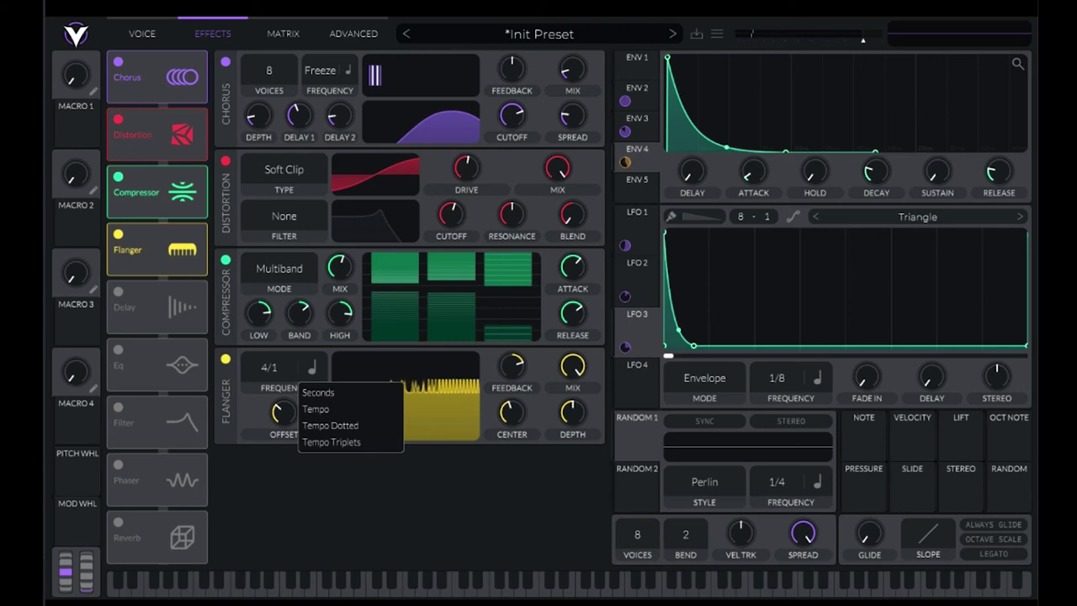
pyautogui.click(315, 409)
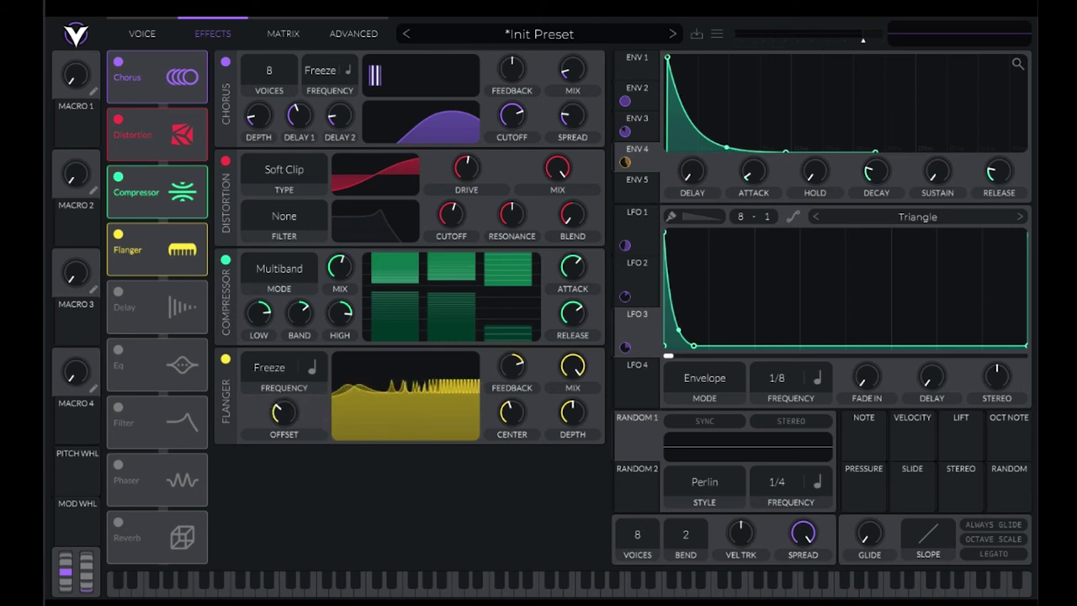
pyautogui.moveTo(283, 412); pyautogui.dragTo(283, 402)
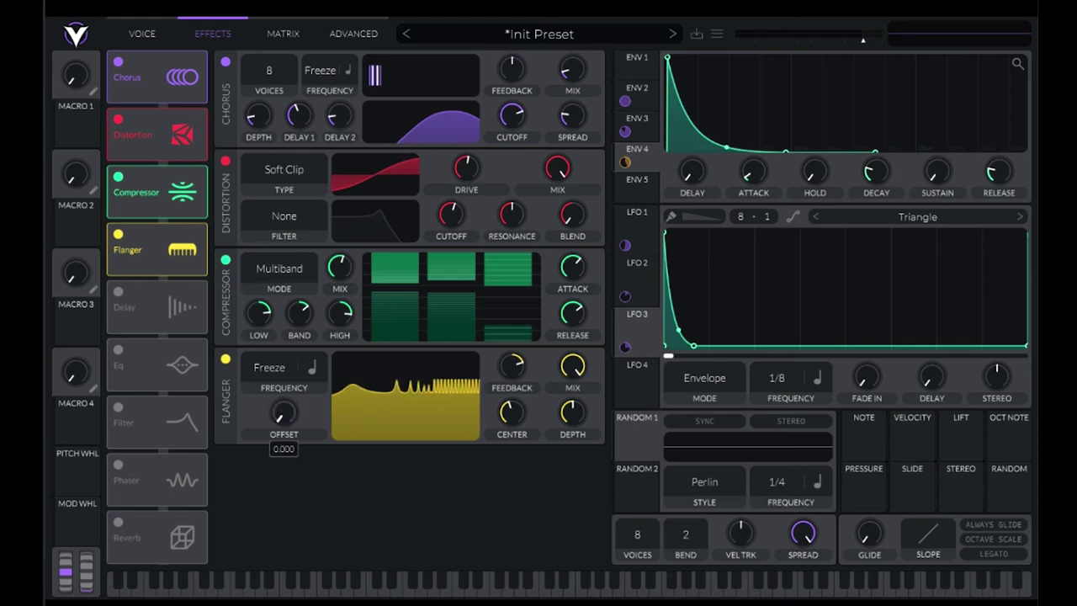
pyautogui.moveTo(284, 412); pyautogui.dragTo(284, 328)
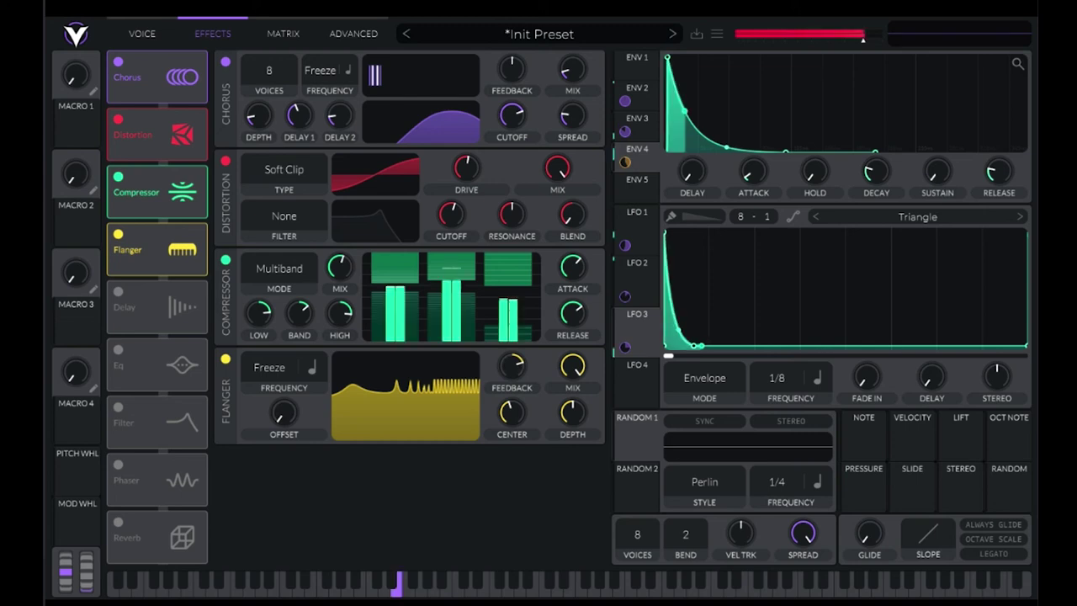
# Try high flanger feedback and center values, then settle on low feedback, a mid-high center, reduced depth and roughly three-quarters mix
pyautogui.moveTo(511, 367); pyautogui.dragTo(512, 324)
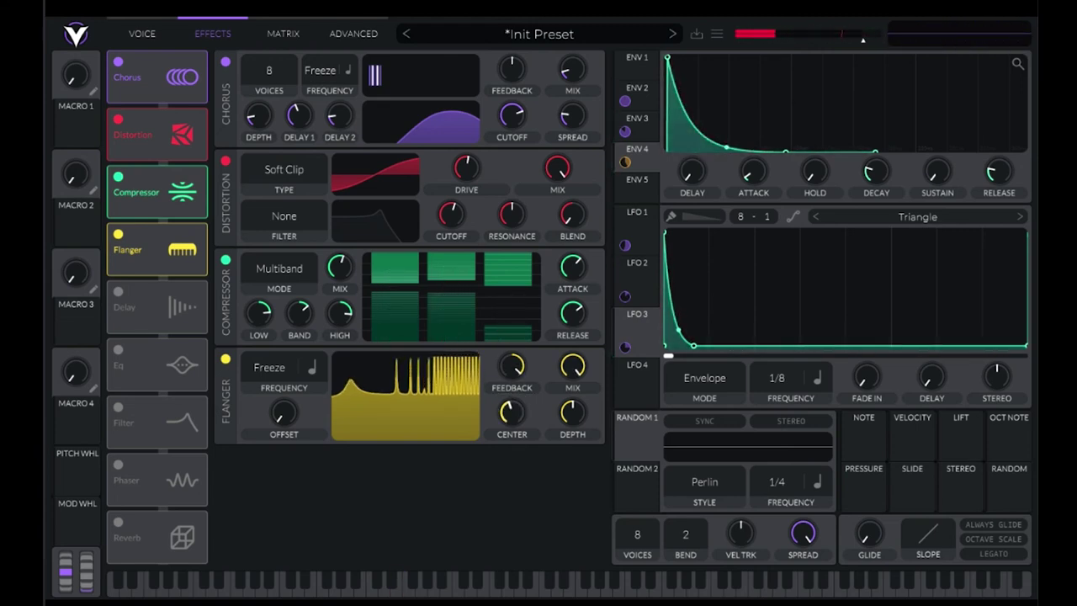
pyautogui.moveTo(512, 412); pyautogui.dragTo(511, 376)
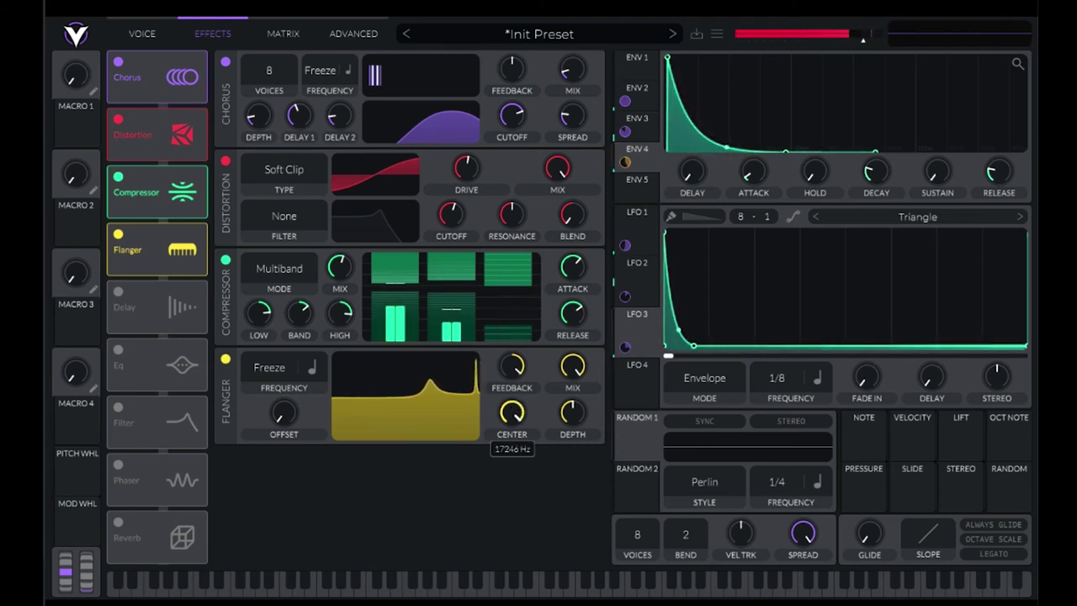
pyautogui.moveTo(512, 366); pyautogui.dragTo(512, 393)
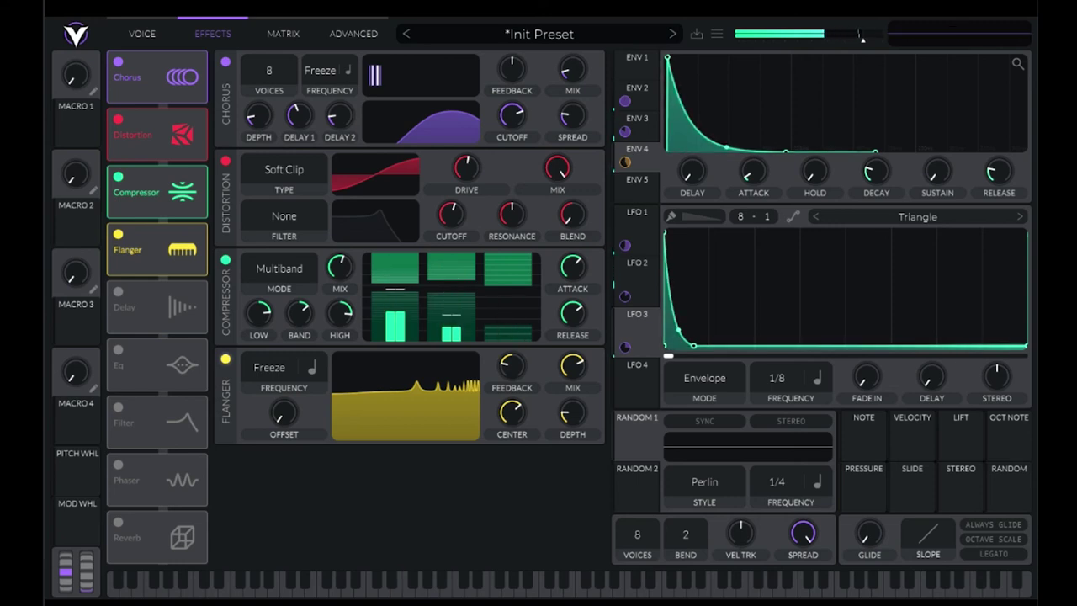
# Lower the flanger's mix to slightly below half and compare the sound with the flanger bypassed
pyautogui.click(226, 359)
pyautogui.click(226, 360)
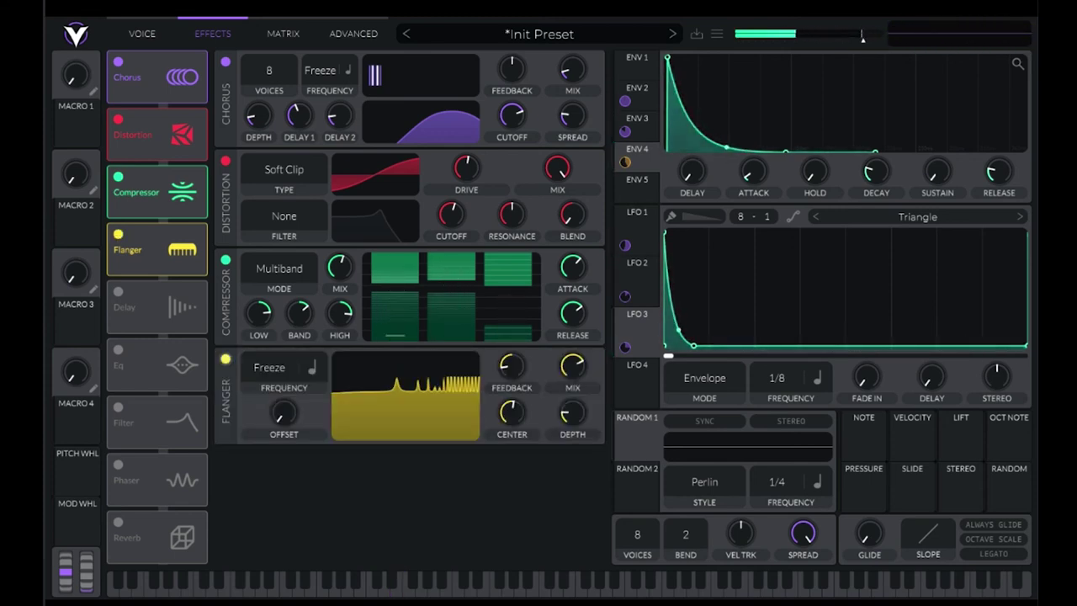
pyautogui.moveTo(573, 366); pyautogui.dragTo(573, 434)
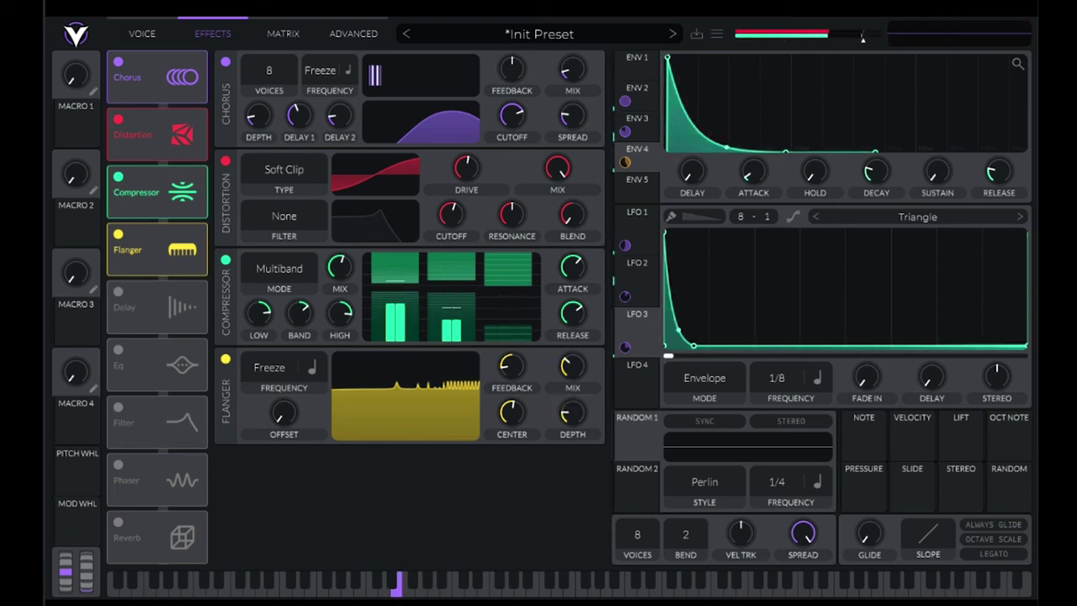
pyautogui.click(225, 359)
pyautogui.click(225, 359)
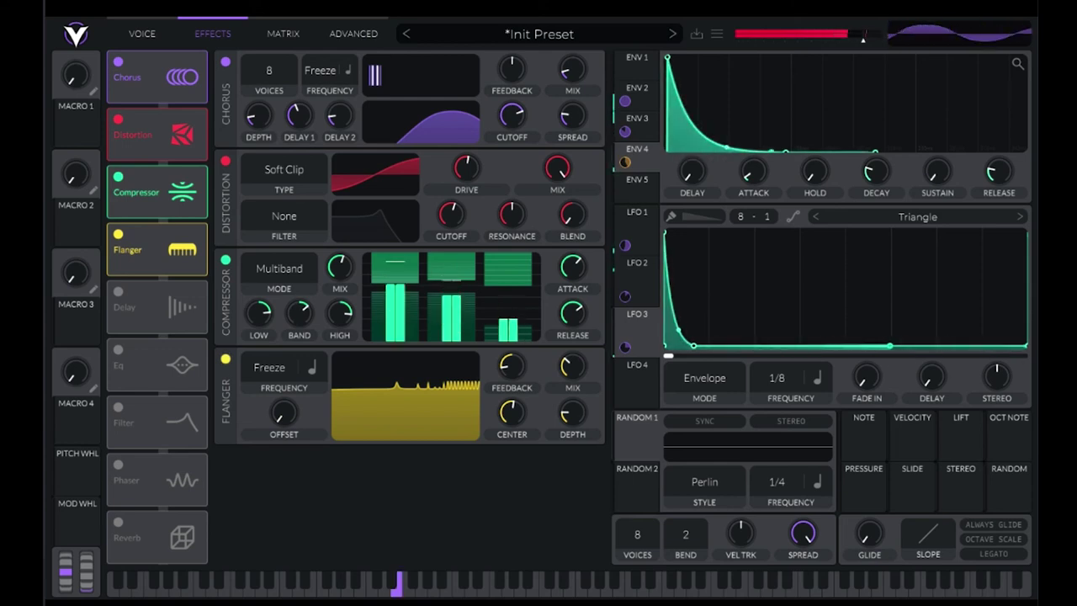
pyautogui.click(225, 360)
pyautogui.click(225, 359)
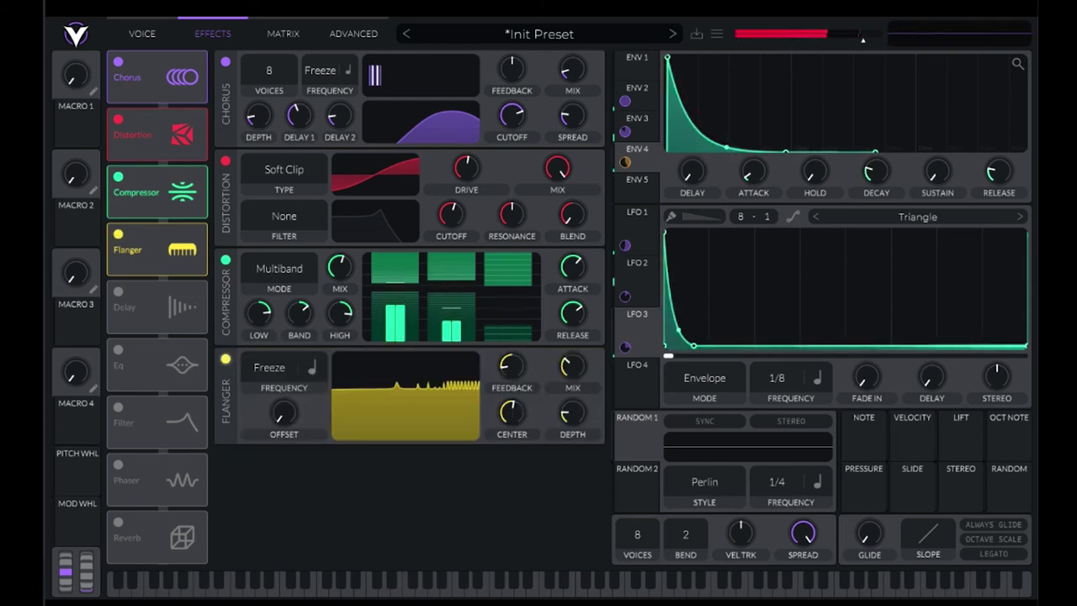
pyautogui.click(226, 360)
pyautogui.click(226, 359)
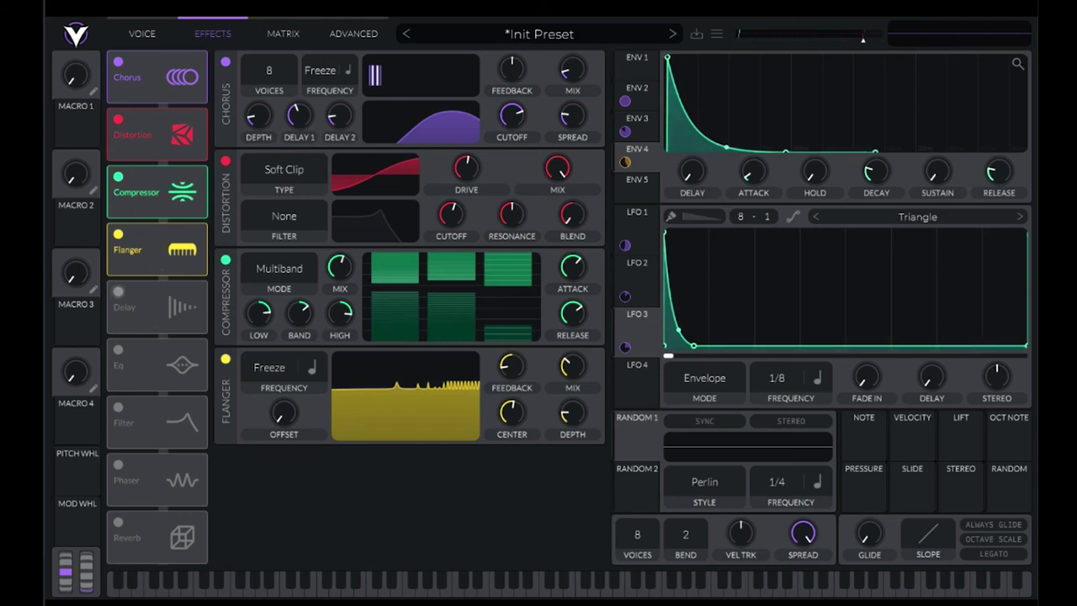
# Enable the Delay, switch its frequency to seconds and shorten the time to 0.019 secs
pyautogui.click(118, 292)
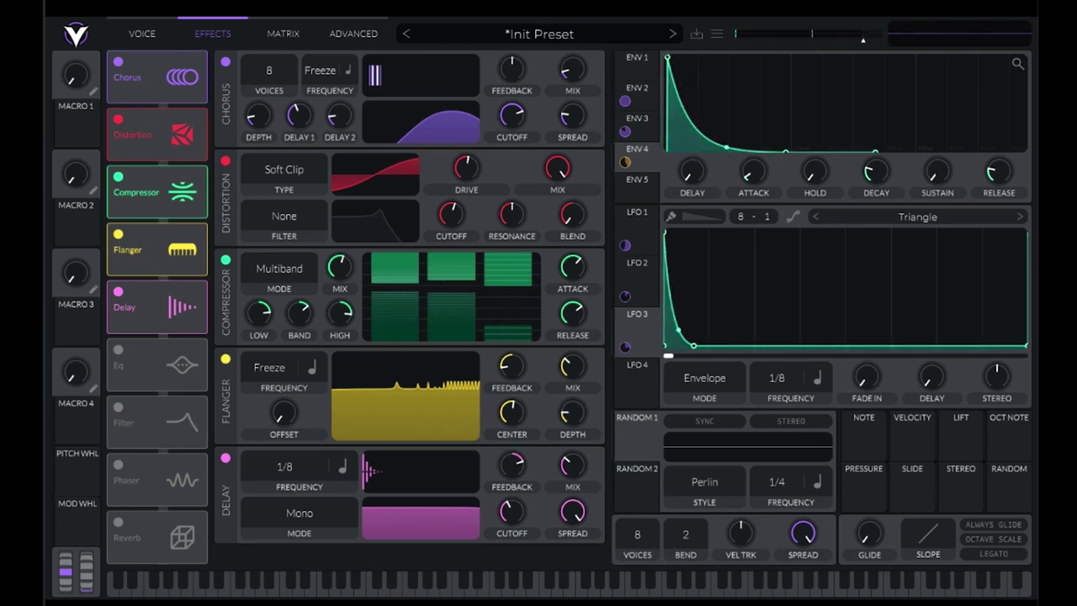
pyautogui.click(343, 467)
pyautogui.click(286, 467)
pyautogui.click(342, 467)
pyautogui.click(350, 491)
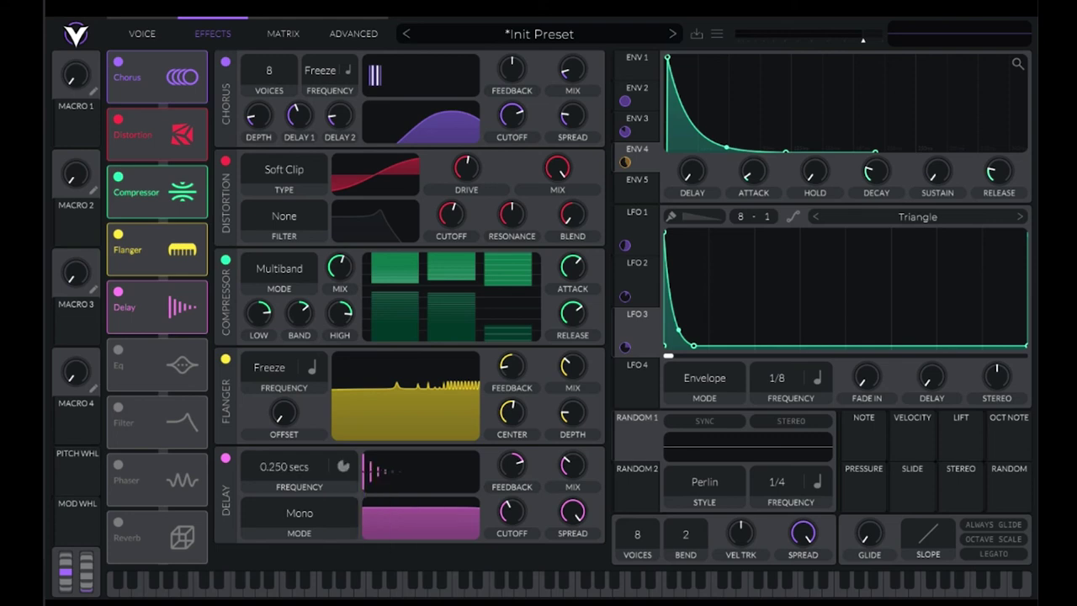
pyautogui.moveTo(285, 467); pyautogui.dragTo(284, 405)
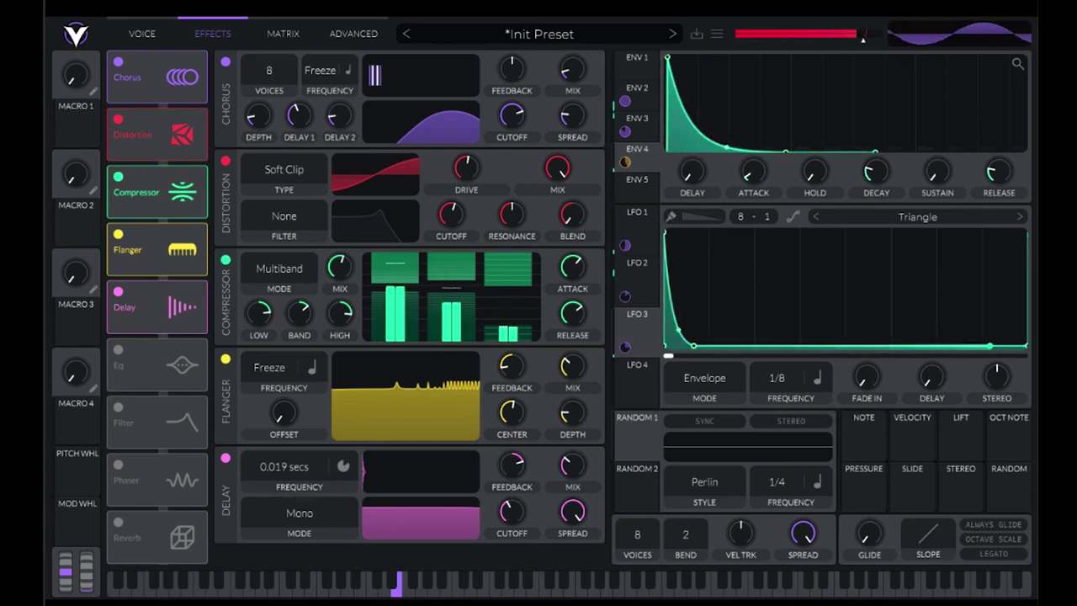
# Narrow the delay's filter around a raised cutoff, centre its feedback, lower its mix and set its time to 0.023 secs
pyautogui.moveTo(573, 511)
pyautogui.mouseDown()
pyautogui.moveTo(573, 582)
pyautogui.moveTo(573, 532)
pyautogui.mouseUp()
pyautogui.moveTo(512, 511); pyautogui.dragTo(512, 495)
pyautogui.moveTo(572, 511); pyautogui.dragTo(573, 515)
pyautogui.moveTo(572, 464)
pyautogui.mouseDown()
pyautogui.moveTo(573, 476)
pyautogui.moveTo(512, 458)
pyautogui.moveTo(572, 463)
pyautogui.mouseUp()
pyautogui.moveTo(285, 467); pyautogui.dragTo(284, 468)
pyautogui.moveTo(572, 466); pyautogui.dragTo(572, 471)
pyautogui.scroll(2, 285, 468)
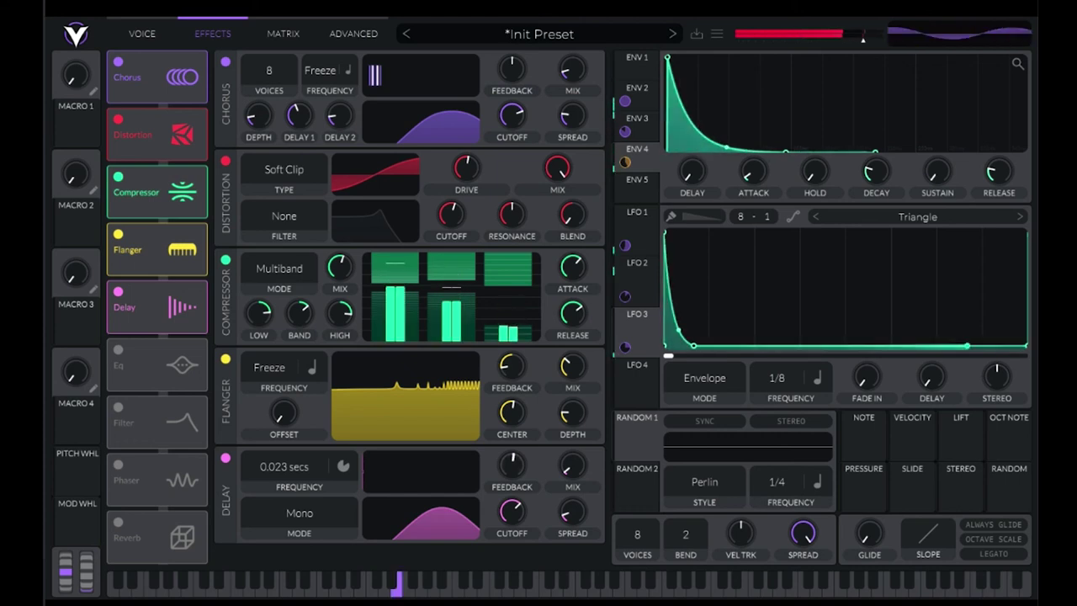
# Set the delay's filter to a cutoff just below centre with minimum spread, keep its mix low and compare with the delay bypassed
pyautogui.moveTo(512, 510); pyautogui.dragTo(512, 483)
pyautogui.moveTo(572, 511); pyautogui.dragTo(572, 453)
pyautogui.moveTo(512, 510)
pyautogui.mouseDown()
pyautogui.moveTo(512, 493)
pyautogui.moveTo(512, 520)
pyautogui.mouseUp()
pyautogui.click(573, 512)
pyautogui.moveTo(573, 466); pyautogui.dragTo(572, 495)
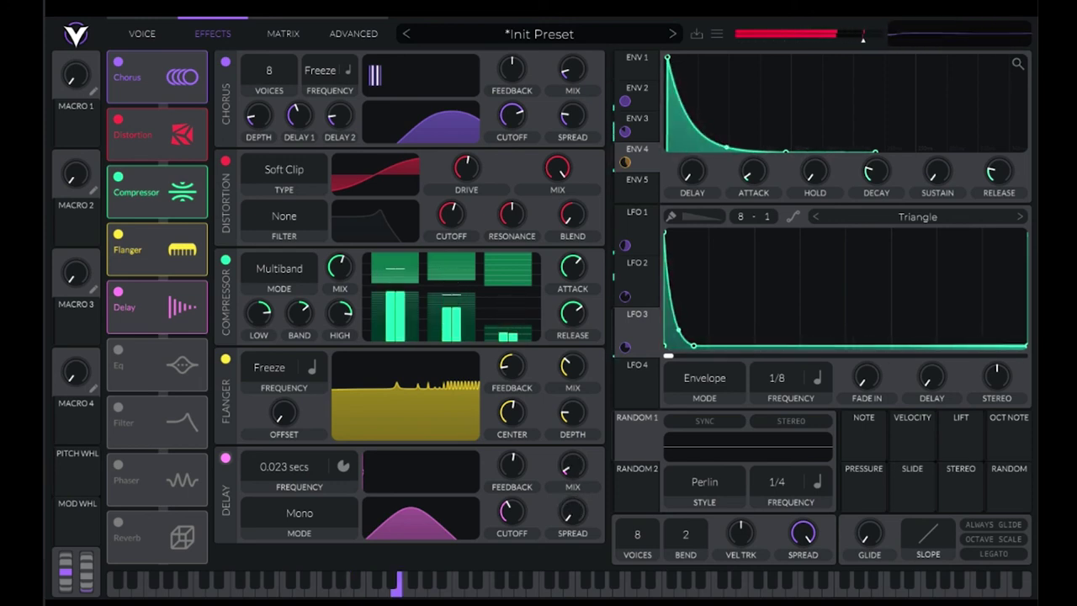
pyautogui.click(226, 458)
pyautogui.click(225, 458)
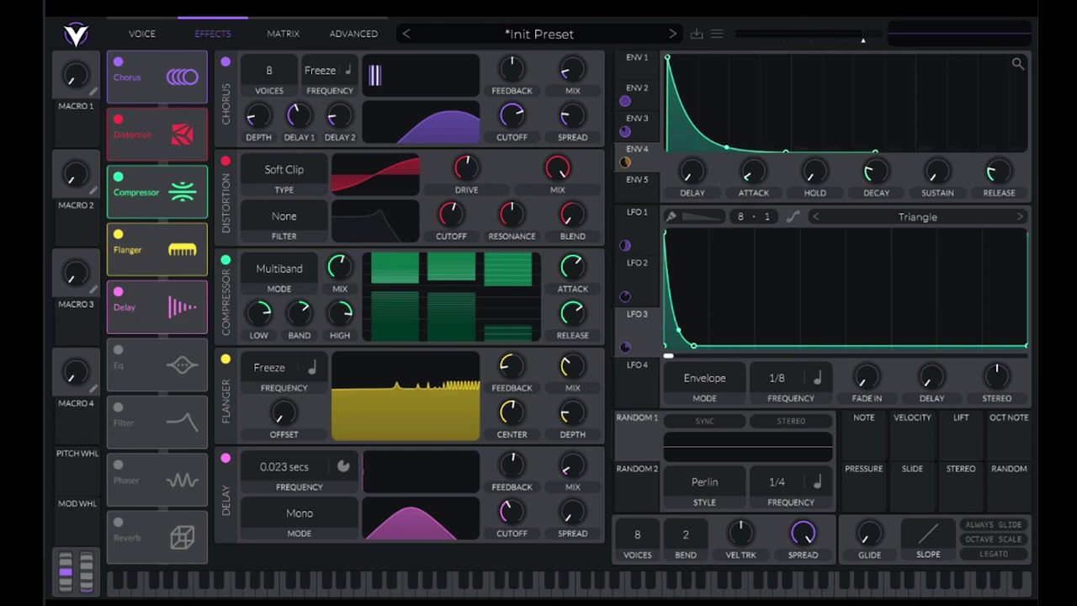
# Switch the delay to Ping Pong with times of 0.007 and 0.008 secs, a mix of about 7.3% and a slightly higher filter cutoff
pyautogui.click(298, 515)
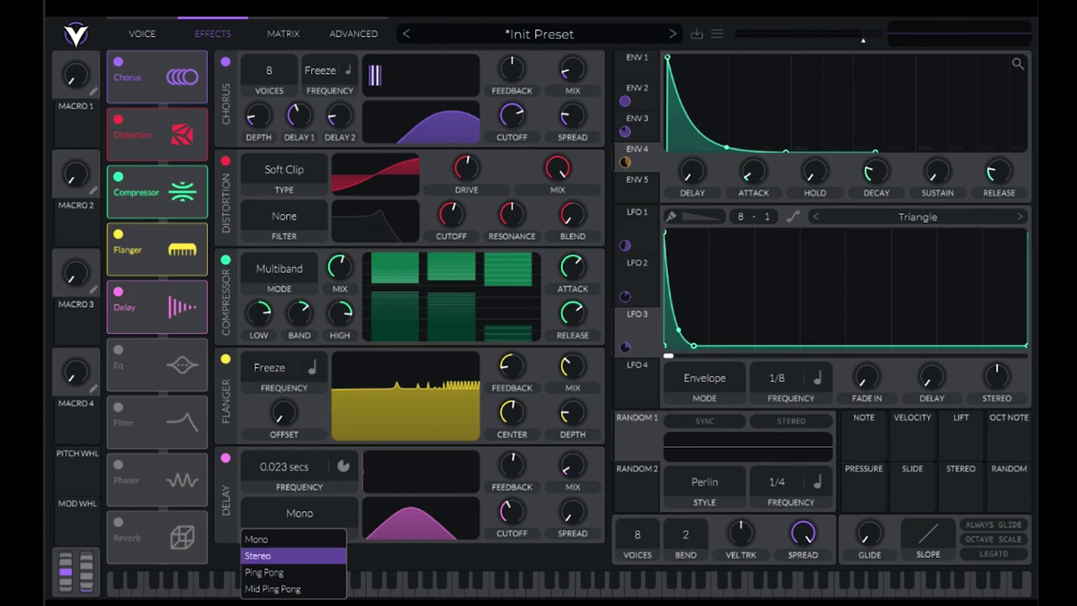
pyautogui.click(278, 573)
pyautogui.moveTo(259, 467); pyautogui.dragTo(260, 415)
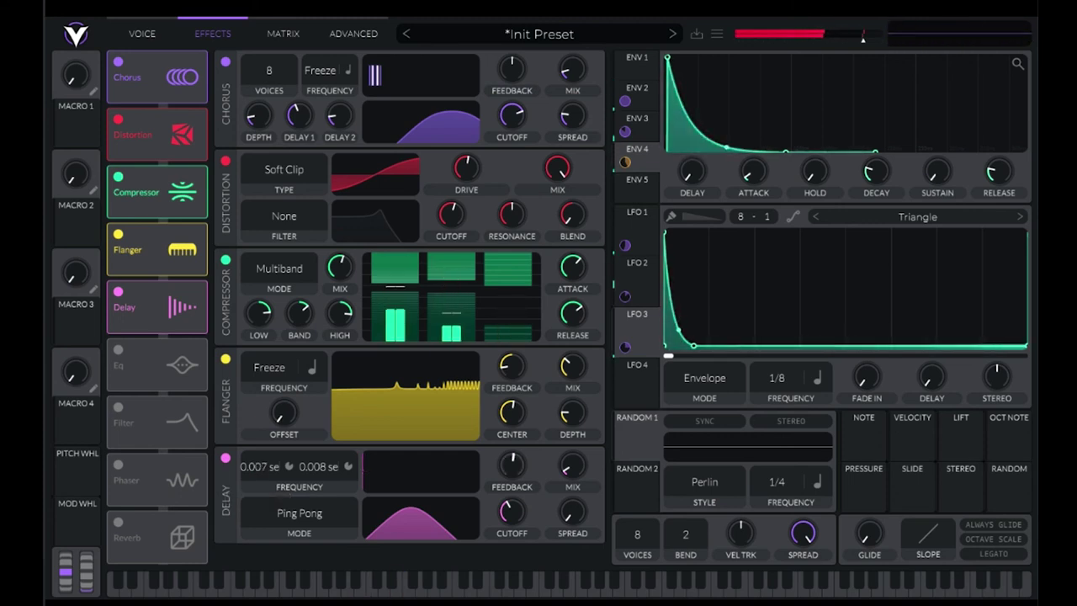
pyautogui.moveTo(573, 466)
pyautogui.mouseDown()
pyautogui.moveTo(573, 446)
pyautogui.moveTo(574, 466)
pyautogui.mouseUp()
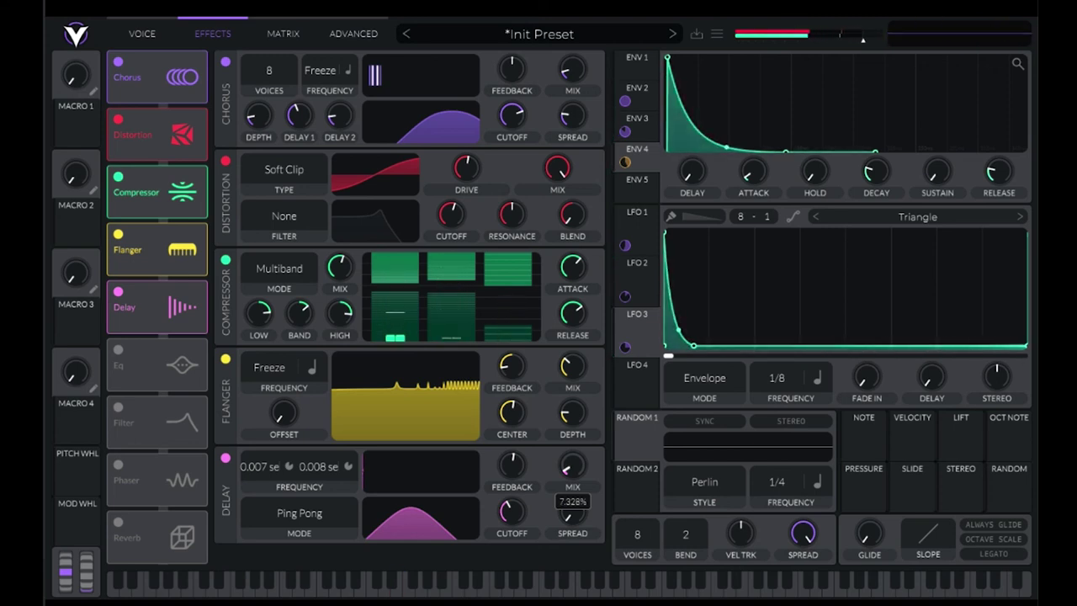
pyautogui.moveTo(508, 511); pyautogui.dragTo(509, 500)
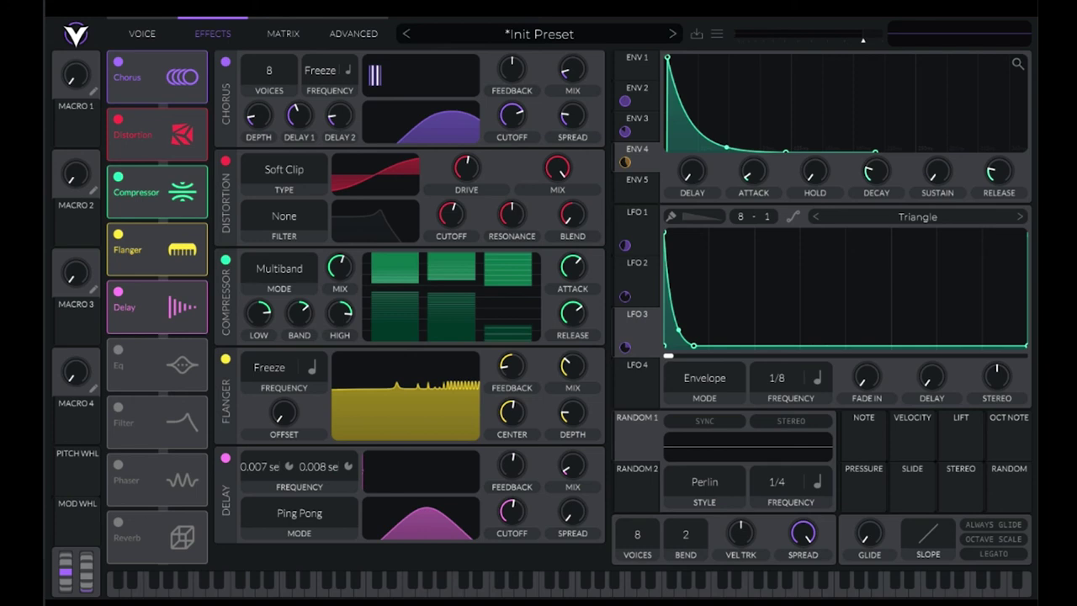
# Enable the Reverb, shorten its time to about 0.353 secs, reduce its size and lower its mix
pyautogui.click(118, 521)
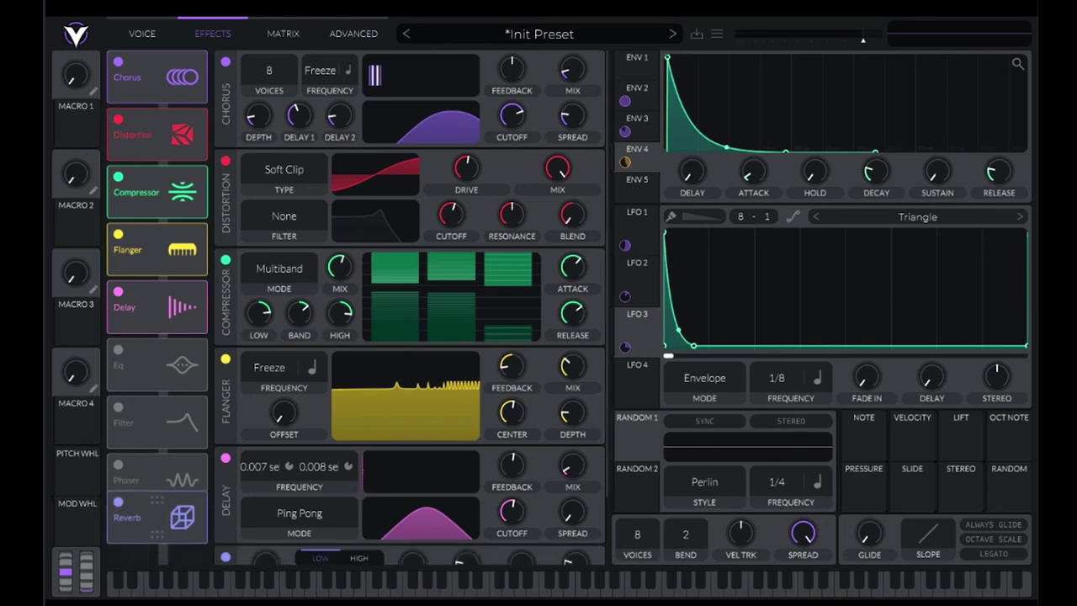
pyautogui.moveTo(609, 412); pyautogui.dragTo(610, 484)
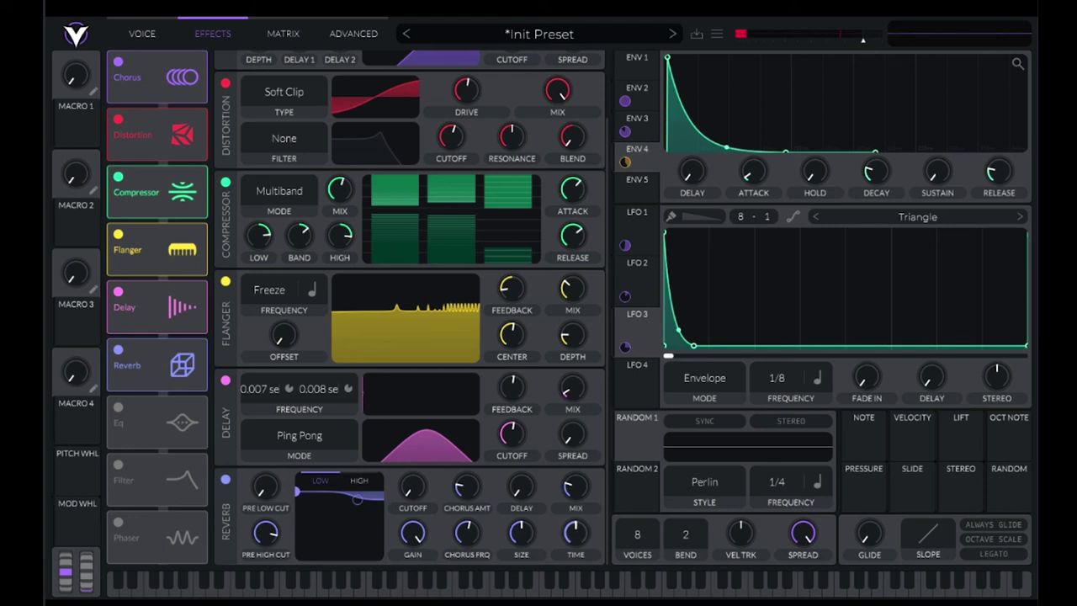
pyautogui.moveTo(576, 532)
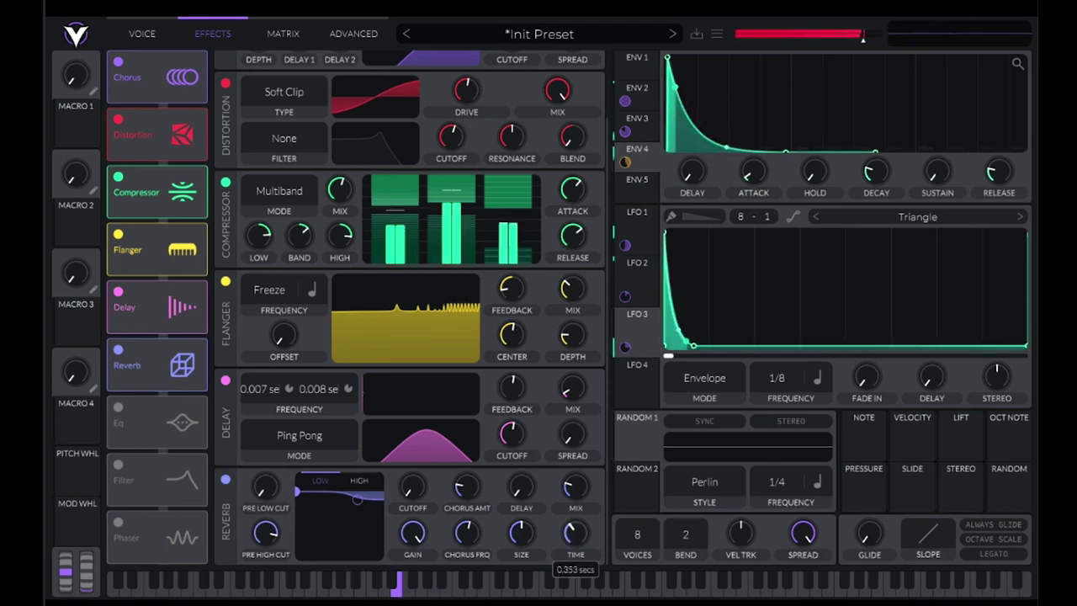
pyautogui.moveTo(521, 532)
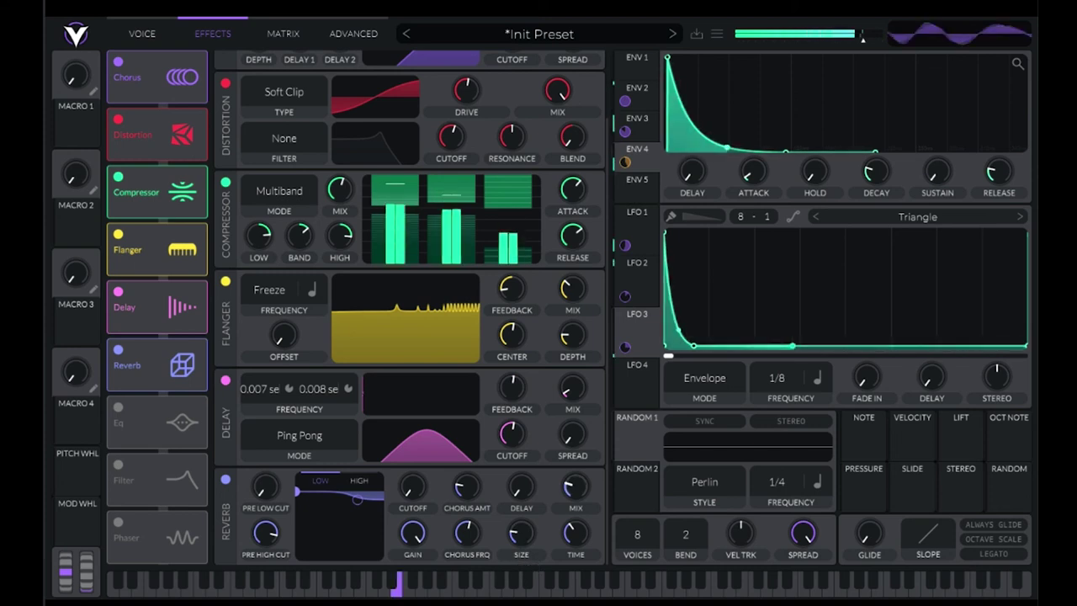
pyautogui.moveTo(576, 486)
pyautogui.moveTo(576, 487); pyautogui.dragTo(575, 495)
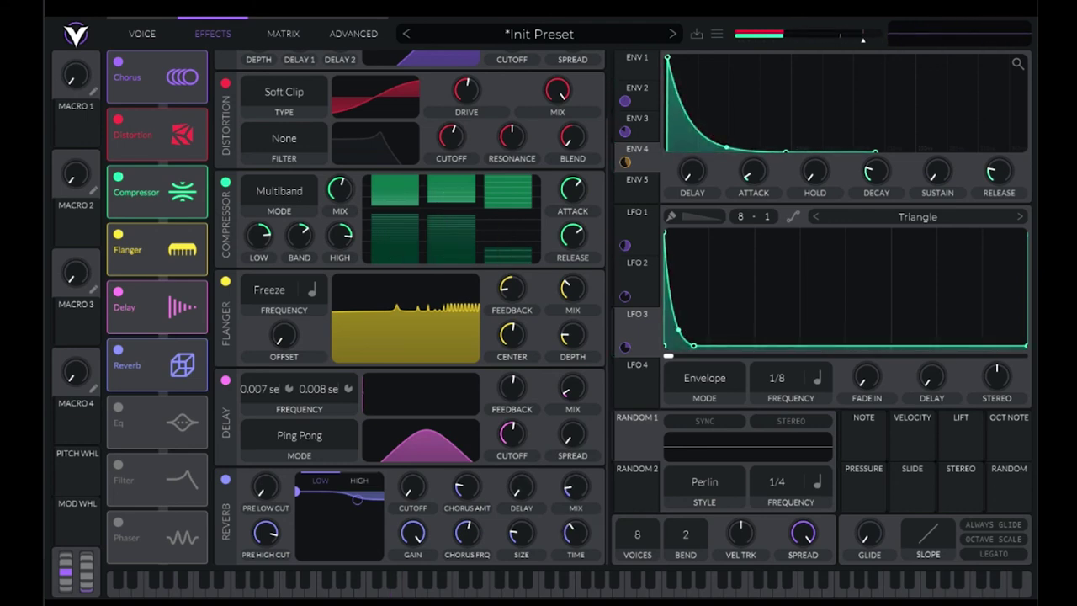
# Pull down the reverb's high shelf, raise its pre low cut to just below centre and settle on a low mix
pyautogui.moveTo(357, 499); pyautogui.dragTo(353, 528)
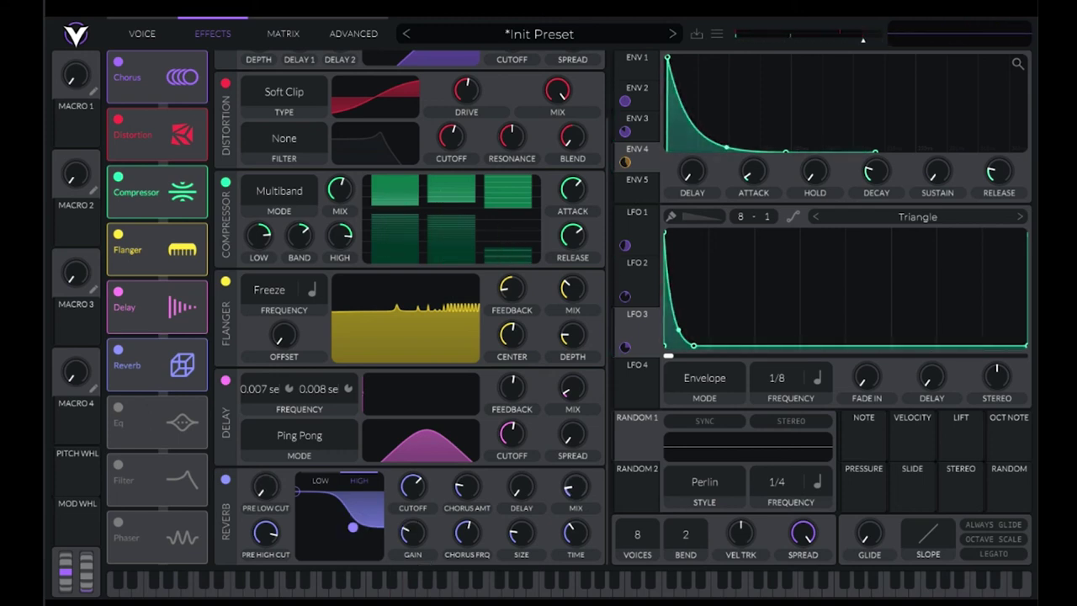
pyautogui.moveTo(576, 486); pyautogui.dragTo(576, 396)
pyautogui.moveTo(266, 486); pyautogui.dragTo(266, 480)
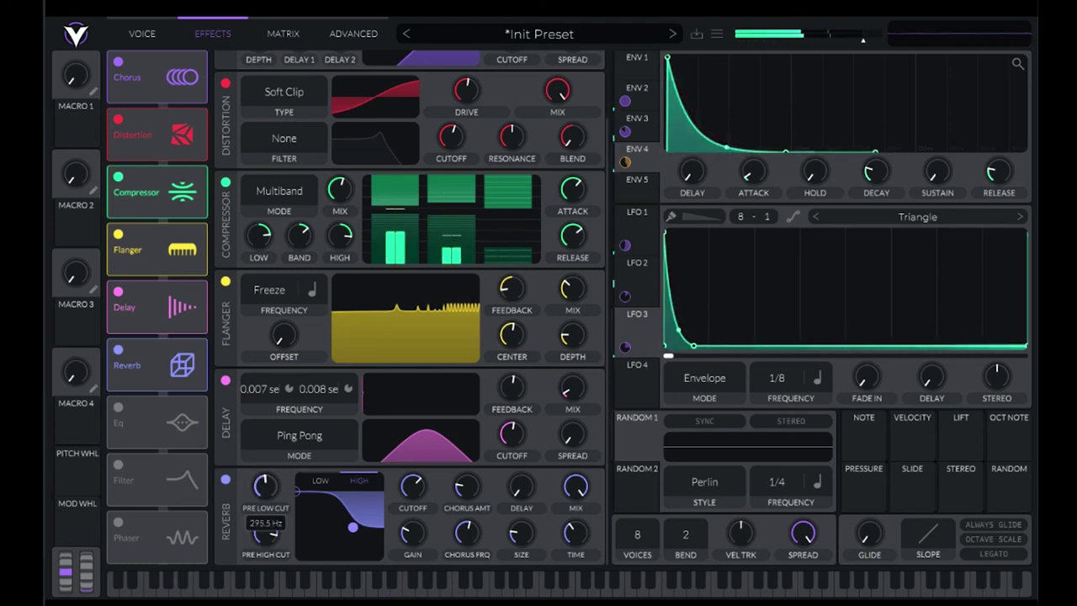
pyautogui.moveTo(264, 486); pyautogui.dragTo(265, 500)
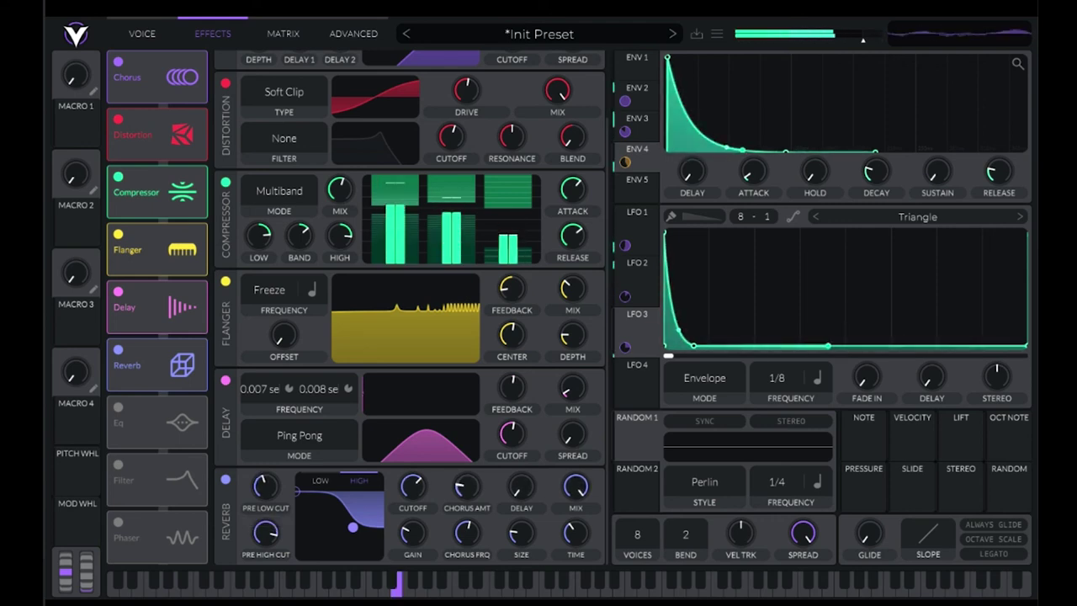
pyautogui.moveTo(576, 486); pyautogui.dragTo(576, 500)
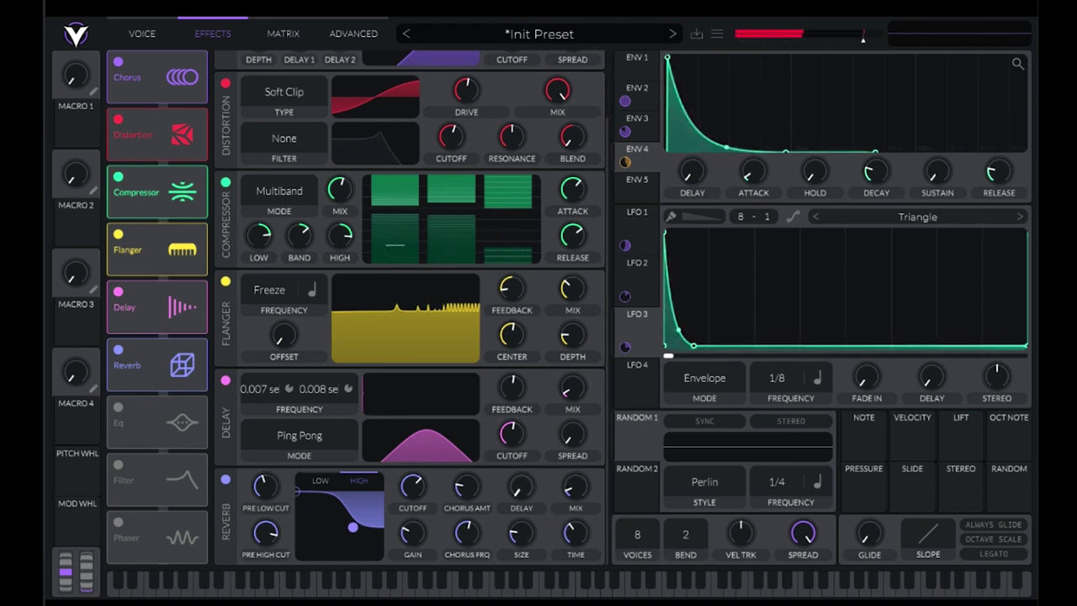
pyautogui.moveTo(576, 487); pyautogui.dragTo(576, 488)
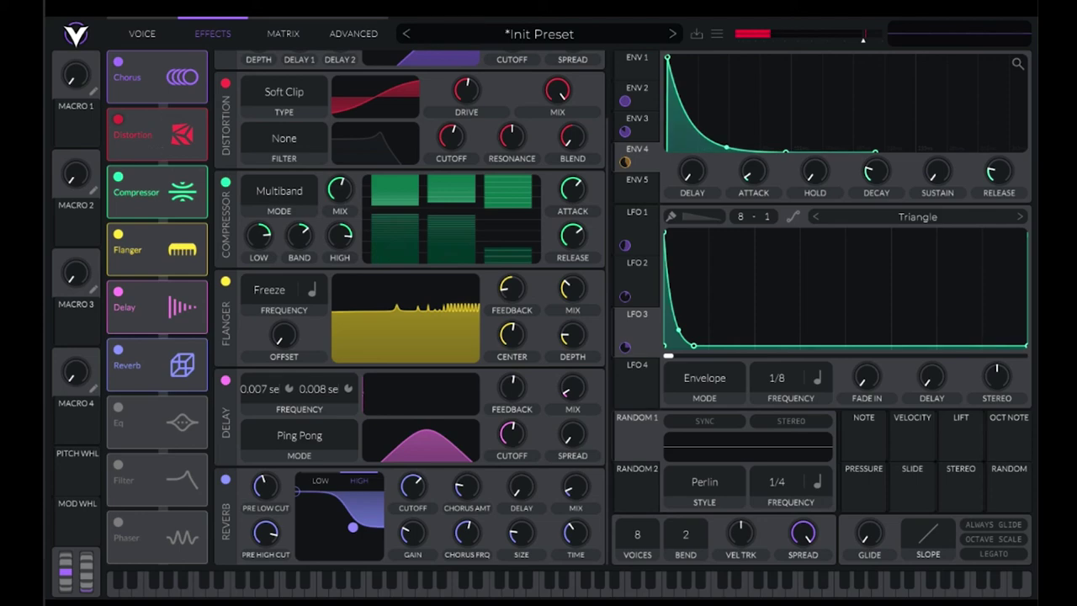
# Bypass all six active effects and play a note to hear the dry sound
pyautogui.click(117, 119)
pyautogui.click(118, 176)
pyautogui.click(118, 177)
pyautogui.click(118, 234)
pyautogui.click(117, 177)
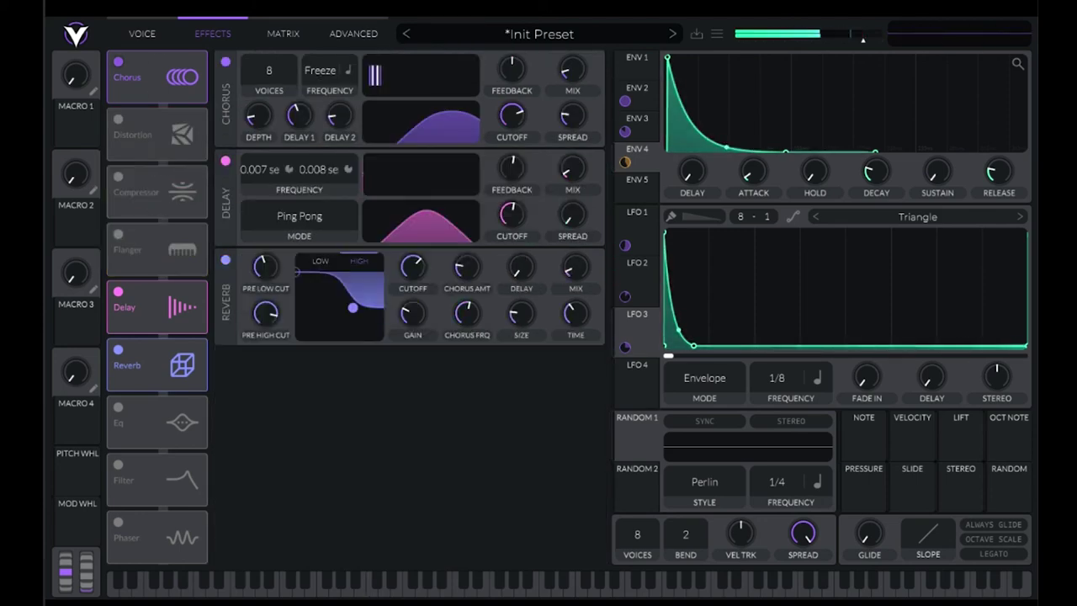
pyautogui.click(118, 62)
pyautogui.click(117, 292)
pyautogui.click(118, 350)
pyautogui.press('a')
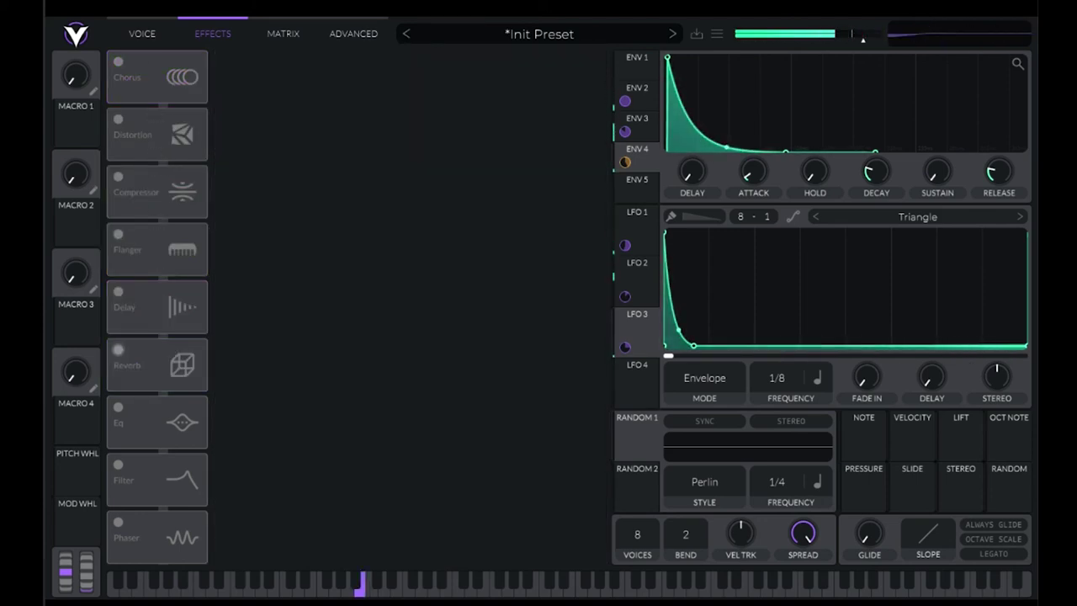
# Re-enable the Reverb, Delay, Flanger, Compressor, Distortion and Chorus, and play notes to compare with the dry sound
pyautogui.click(118, 349)
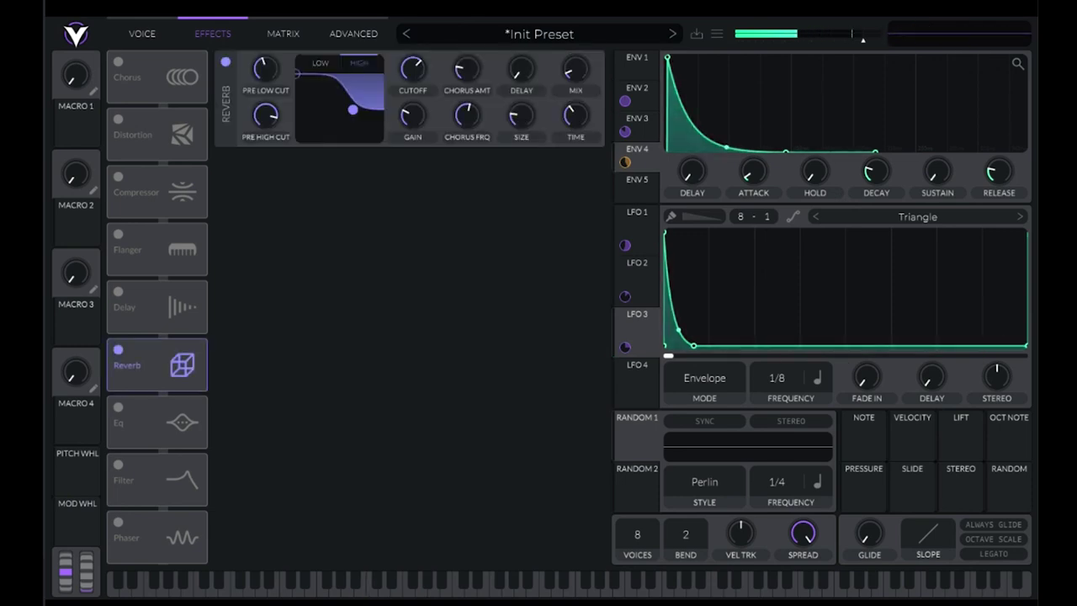
pyautogui.click(119, 292)
pyautogui.click(118, 234)
pyautogui.click(118, 177)
pyautogui.click(119, 120)
pyautogui.click(119, 61)
pyautogui.press('a')
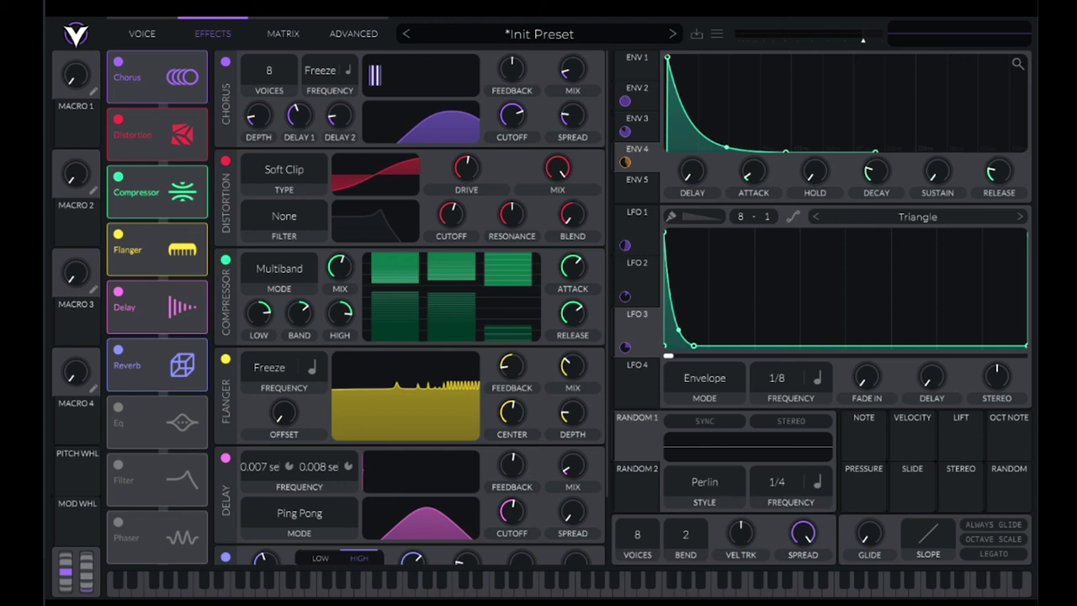
pyautogui.press('a')
pyautogui.click(117, 408)
pyautogui.scroll(-3, 409, 307)
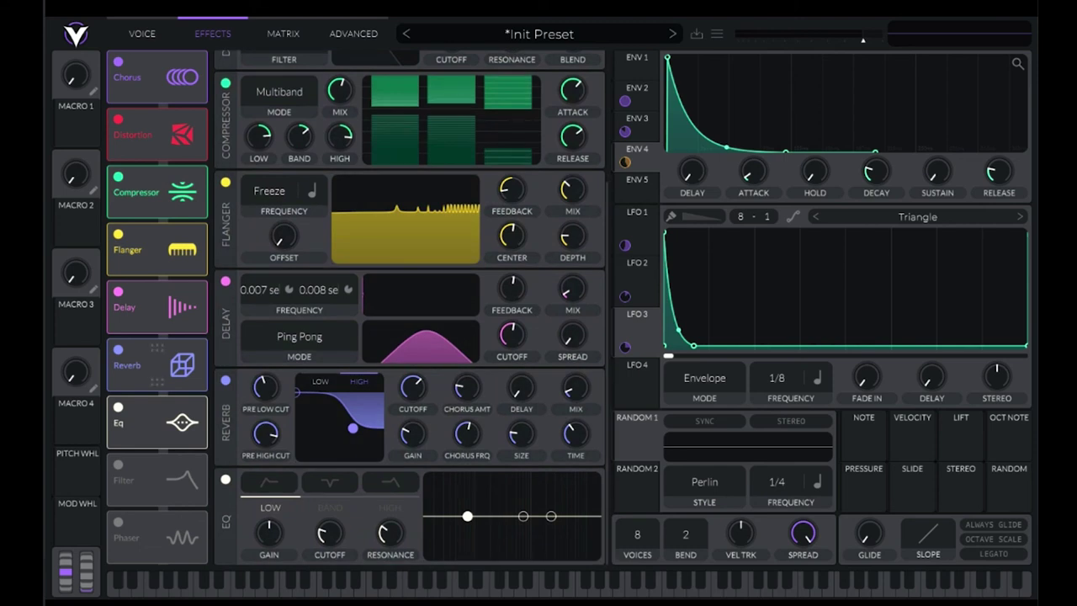
pyautogui.click(117, 407)
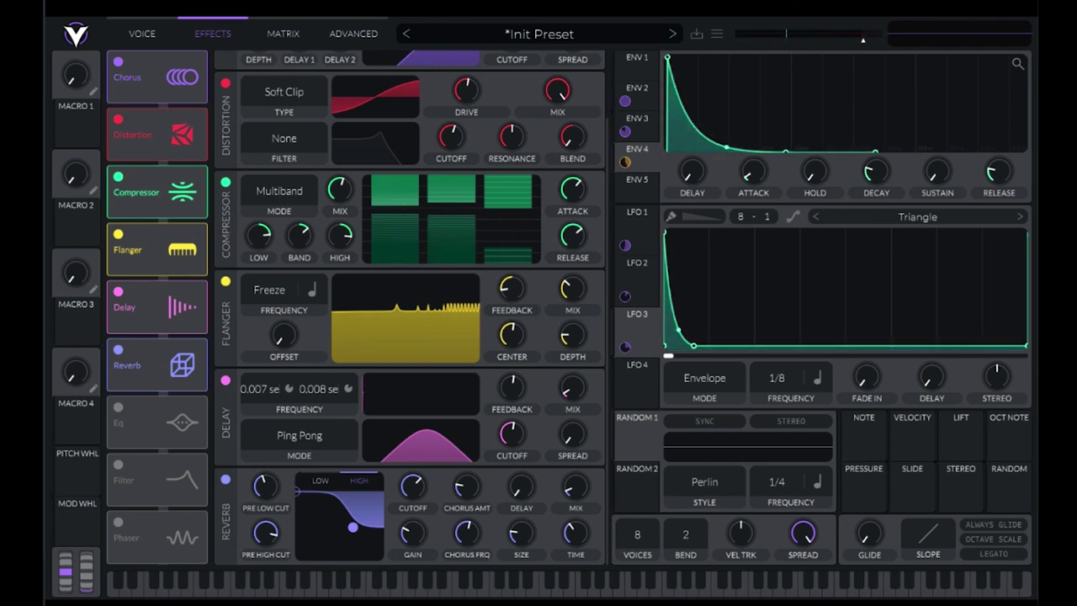
# Try the global voice spread near zero, then settle on slightly above half
pyautogui.moveTo(803, 532); pyautogui.dragTo(804, 581)
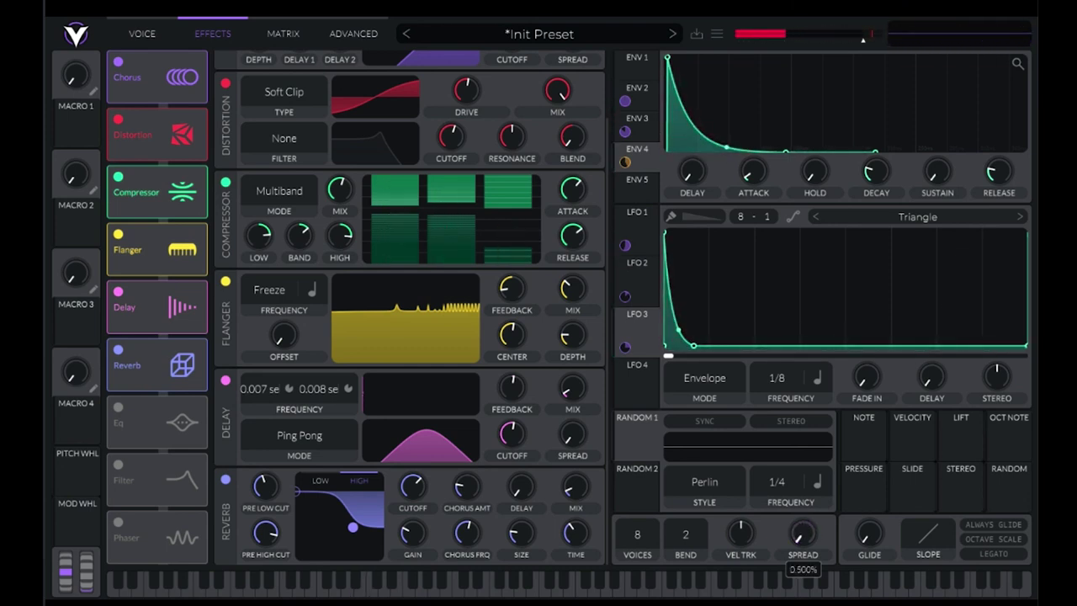
pyautogui.moveTo(804, 580); pyautogui.dragTo(803, 554)
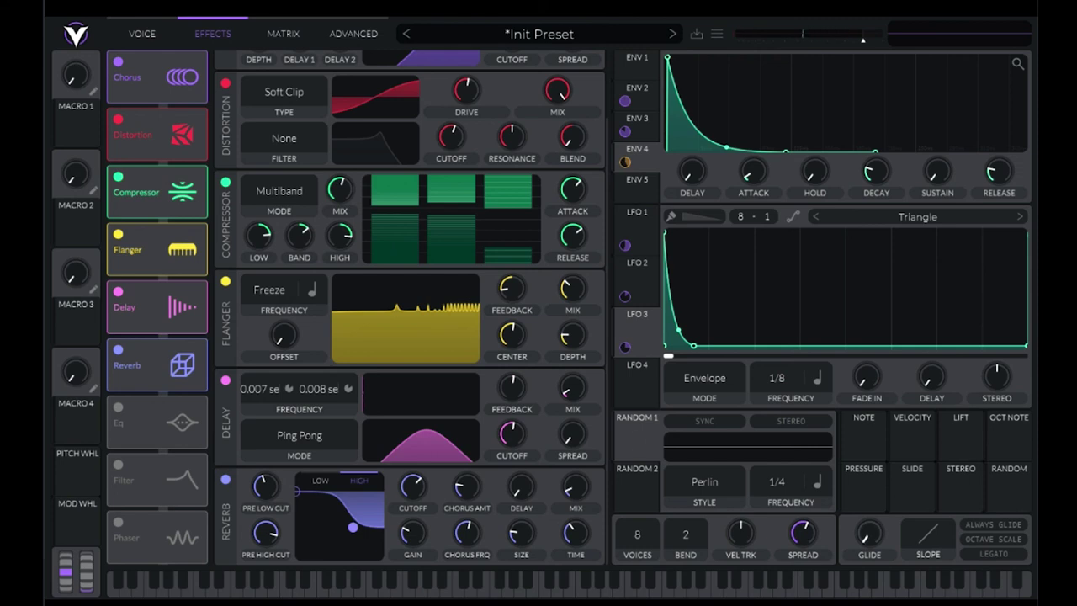
pyautogui.moveTo(803, 534); pyautogui.dragTo(803, 553)
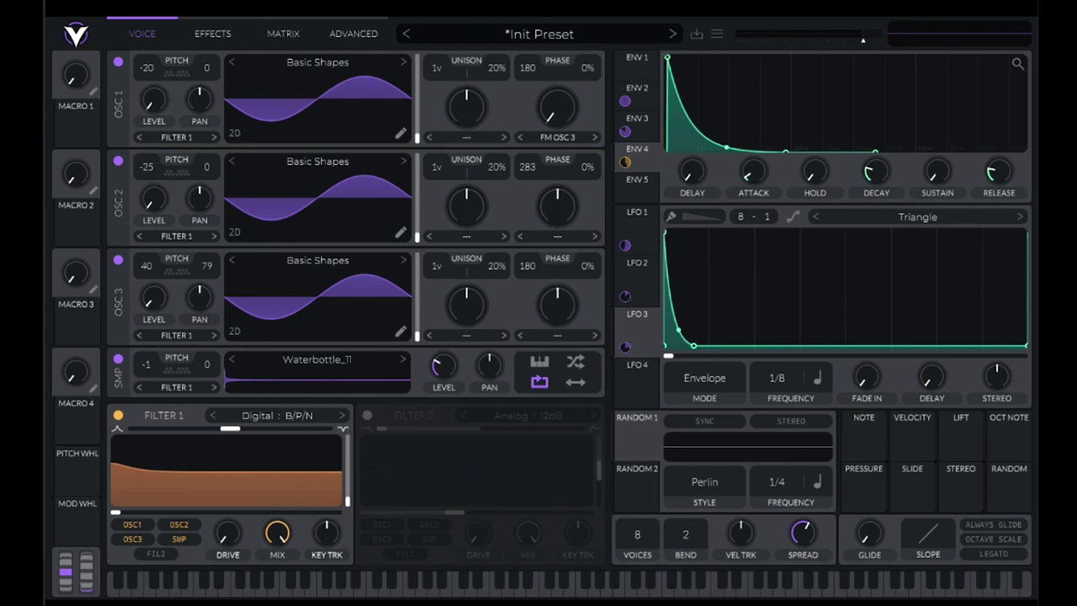
# Assign LFO 4 to the master volume and raise the modulation to its full amount
pyautogui.click(636, 67)
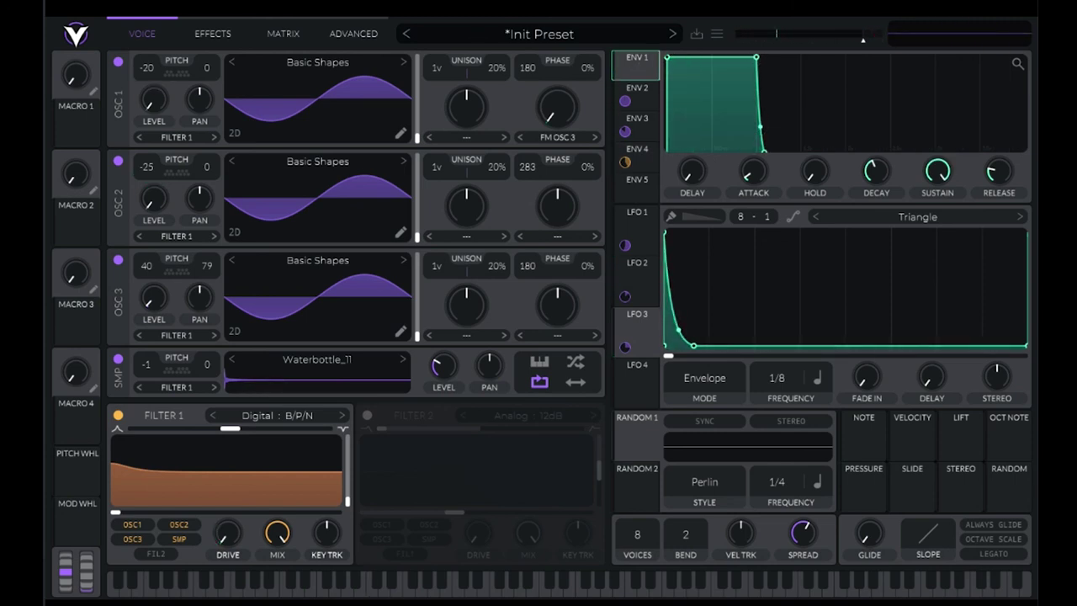
pyautogui.click(636, 384)
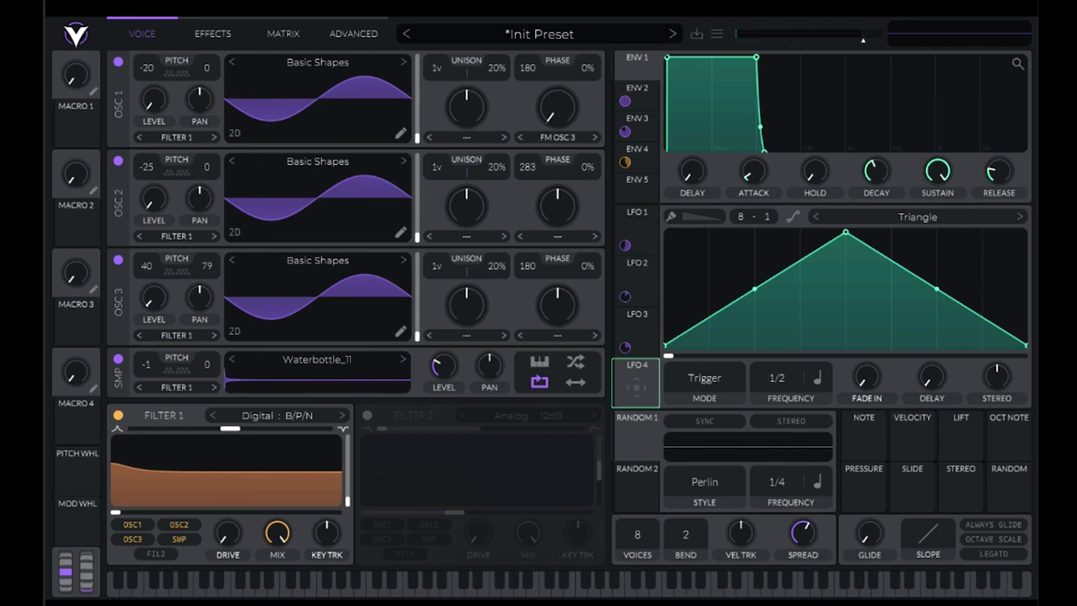
pyautogui.moveTo(636, 387); pyautogui.dragTo(857, 35)
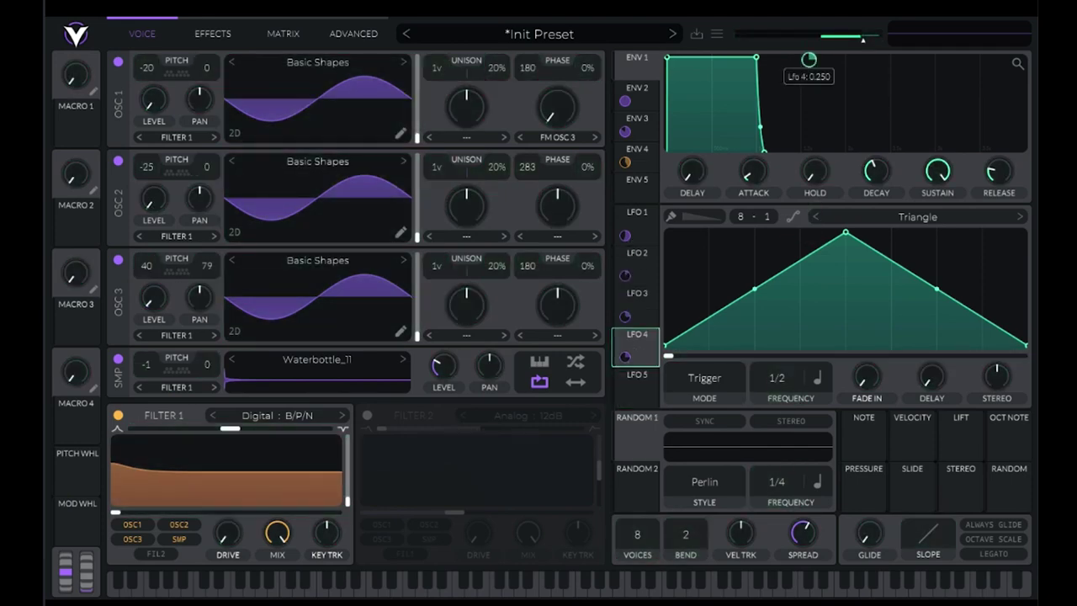
pyautogui.moveTo(809, 60)
pyautogui.mouseDown()
pyautogui.moveTo(809, 32)
pyautogui.moveTo(809, 59)
pyautogui.mouseUp()
# Reshape LFO 4 into a convex decay from full at the start to zero at a quarter of the cycle
pyautogui.moveTo(846, 233); pyautogui.dragTo(664, 232)
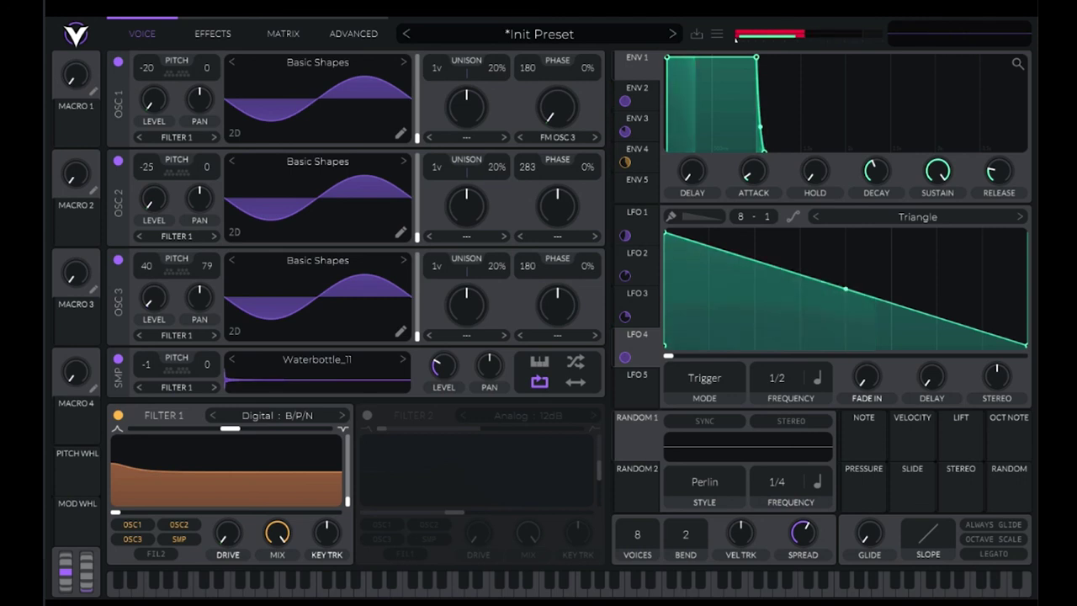
pyautogui.doubleClick(800, 343)
pyautogui.moveTo(733, 289); pyautogui.dragTo(732, 241)
pyautogui.moveTo(800, 345); pyautogui.dragTo(755, 345)
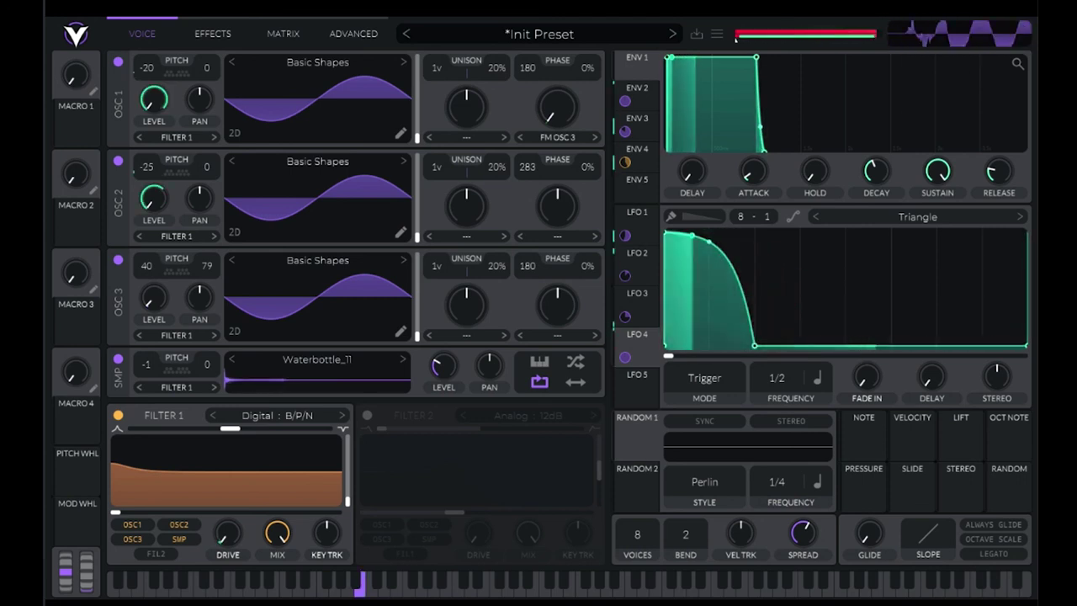
pyautogui.moveTo(710, 241); pyautogui.dragTo(709, 250)
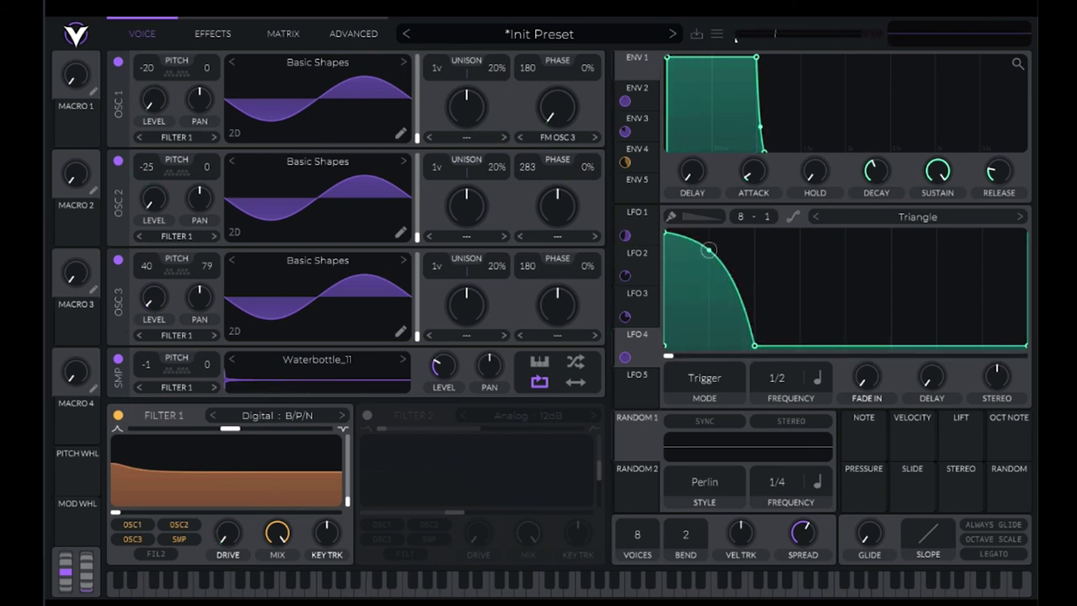
# Soften the LFO 4 decay's bend and, after trying shorter lengths, move its zero point to about a third of the cycle
pyautogui.moveTo(754, 345); pyautogui.dragTo(736, 345)
pyautogui.moveTo(700, 238); pyautogui.dragTo(699, 253)
pyautogui.moveTo(736, 345); pyautogui.dragTo(746, 345)
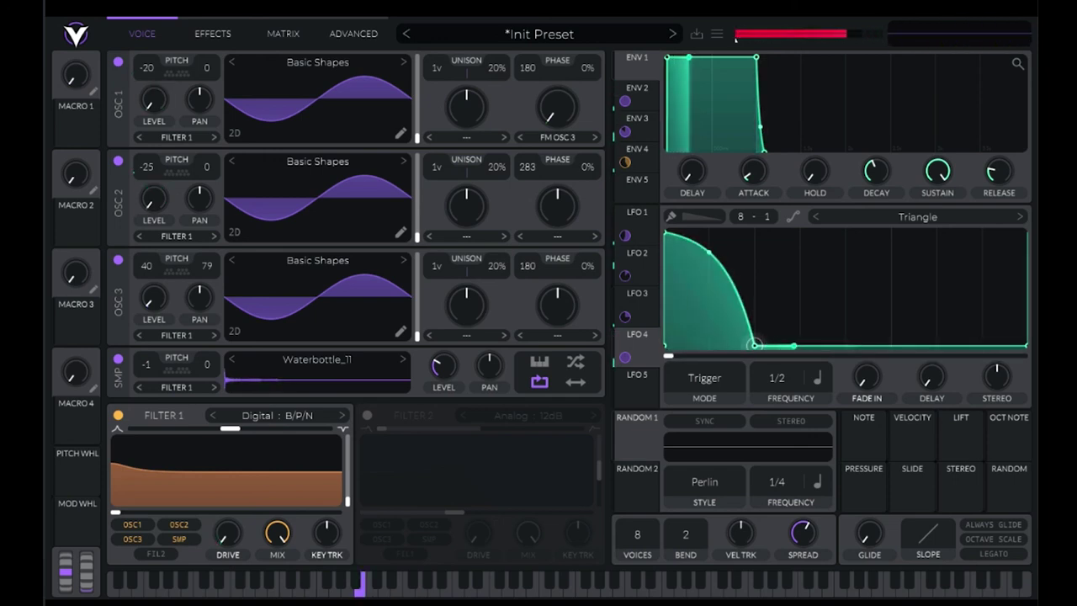
pyautogui.moveTo(745, 345); pyautogui.dragTo(788, 345)
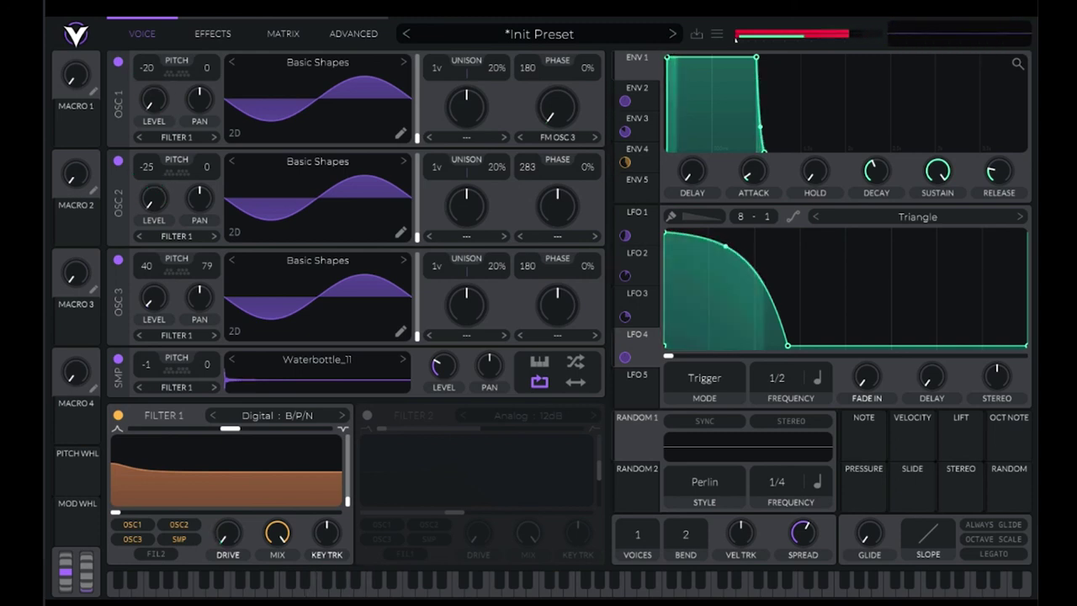
# Try a polyphony of 4 voices, then set it to 1 voice
pyautogui.moveTo(637, 535); pyautogui.dragTo(638, 516)
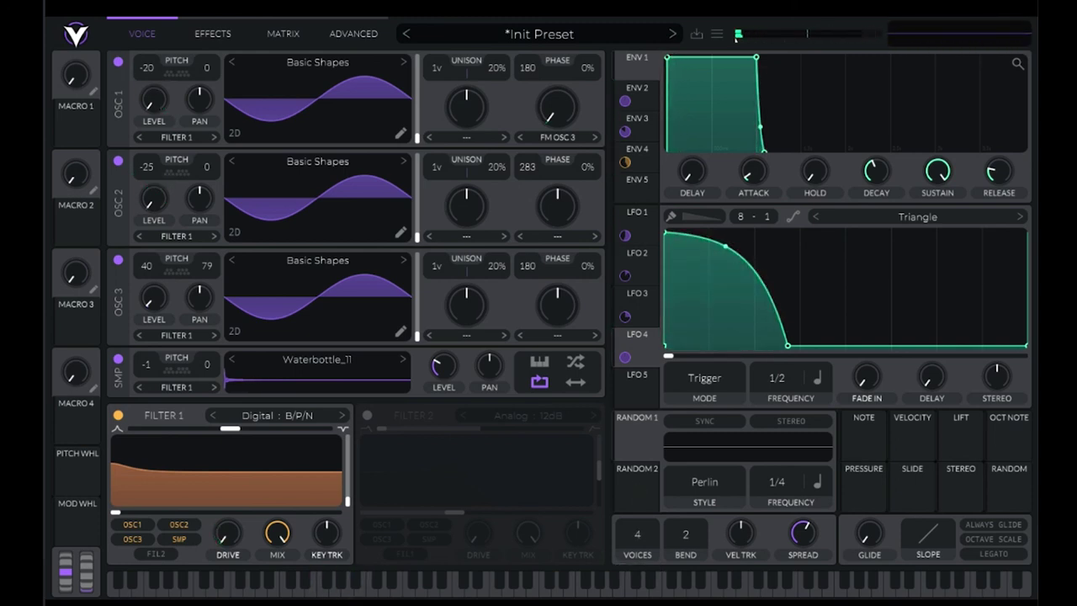
pyautogui.moveTo(637, 536); pyautogui.dragTo(637, 554)
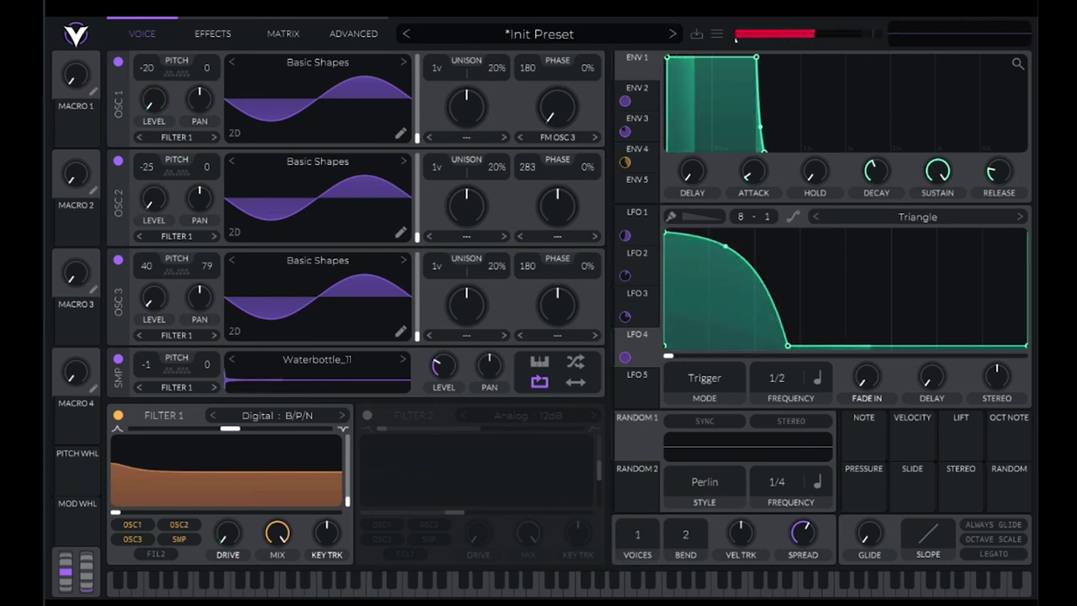
# Enable the EQ effect, pull its mid band down into a narrow cut at about 576 Hz, and audition a note
pyautogui.click(213, 34)
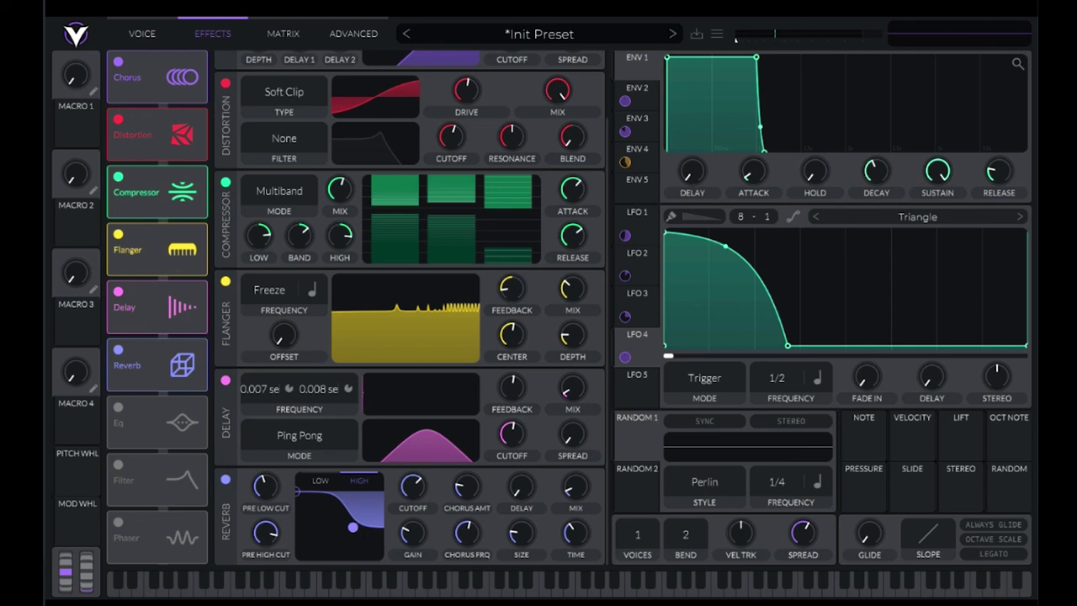
pyautogui.click(117, 407)
pyautogui.moveTo(609, 291); pyautogui.dragTo(609, 367)
pyautogui.moveTo(523, 516); pyautogui.dragTo(514, 537)
pyautogui.scroll(2, 514, 537)
pyautogui.scroll(-2, 513, 537)
pyautogui.click(346, 585)
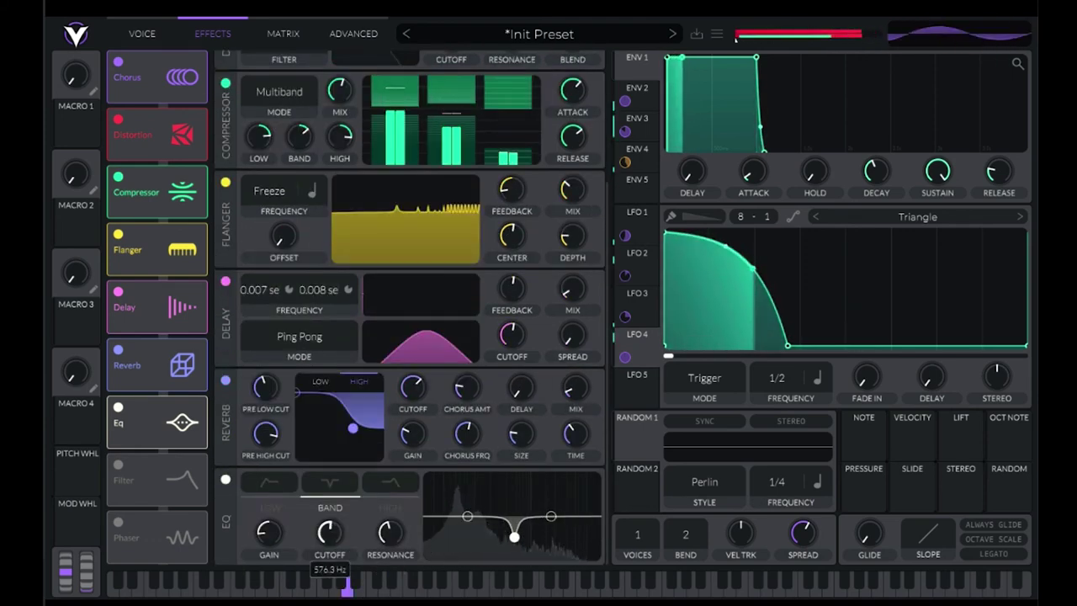
# Reshape the EQ mid-band cut into a wide, shallow dip centred at about 1400 Hz
pyautogui.moveTo(390, 532); pyautogui.dragTo(391, 571)
pyautogui.moveTo(330, 532); pyautogui.dragTo(330, 503)
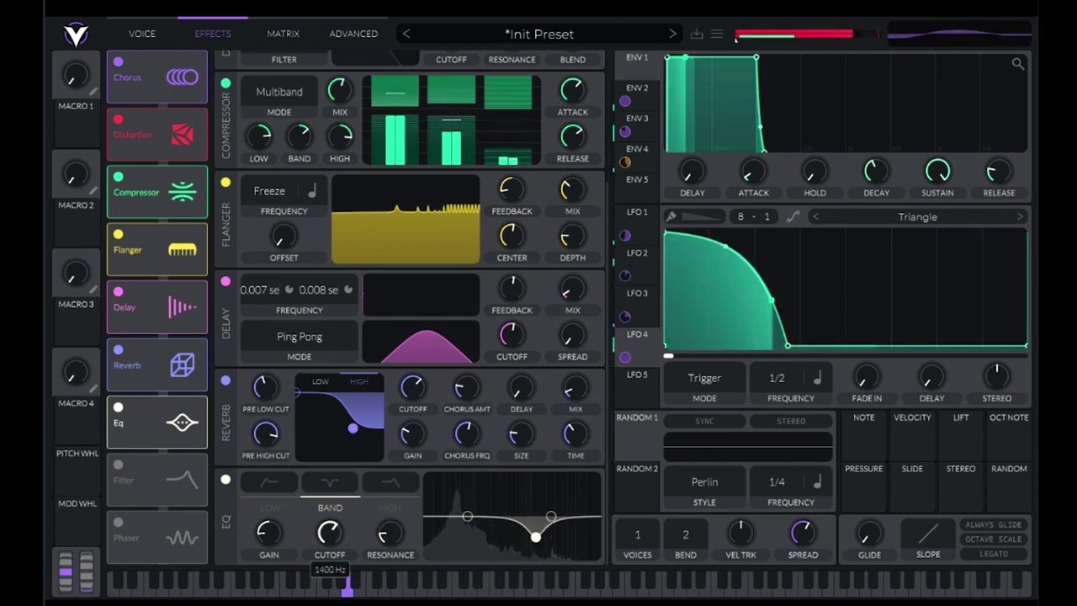
pyautogui.moveTo(329, 531); pyautogui.dragTo(268, 498)
pyautogui.moveTo(329, 532); pyautogui.dragTo(330, 551)
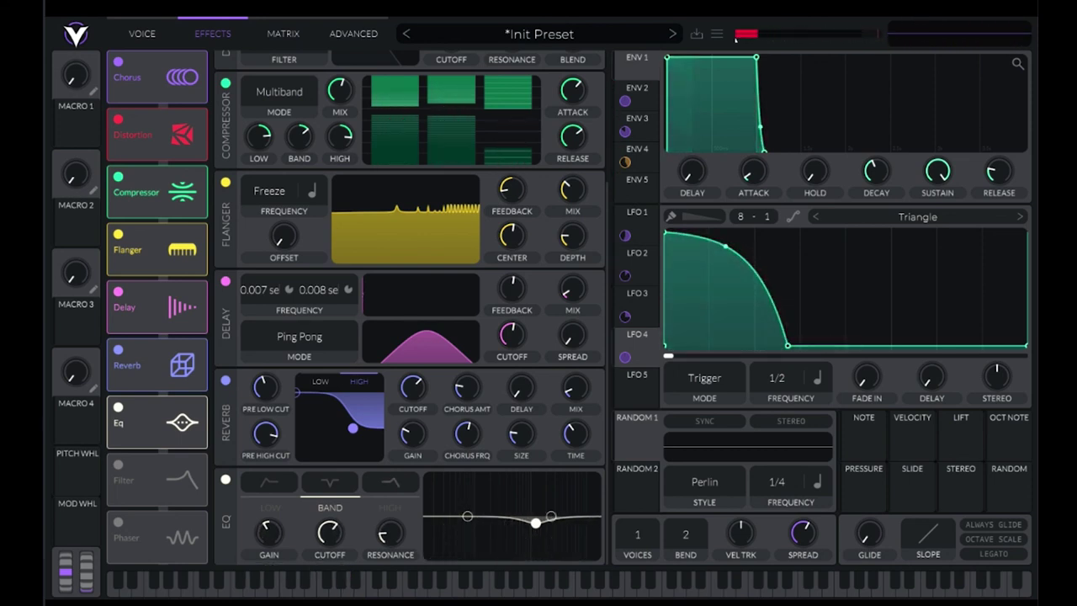
# Boost the EQ high shelf slightly and cut the low shelf by about 10.4 dB at about 60 Hz
pyautogui.click(390, 507)
pyautogui.moveTo(552, 516)
pyautogui.mouseDown()
pyautogui.moveTo(567, 498)
pyautogui.moveTo(582, 501)
pyautogui.moveTo(554, 503)
pyautogui.mouseUp()
pyautogui.moveTo(467, 516); pyautogui.dragTo(460, 537)
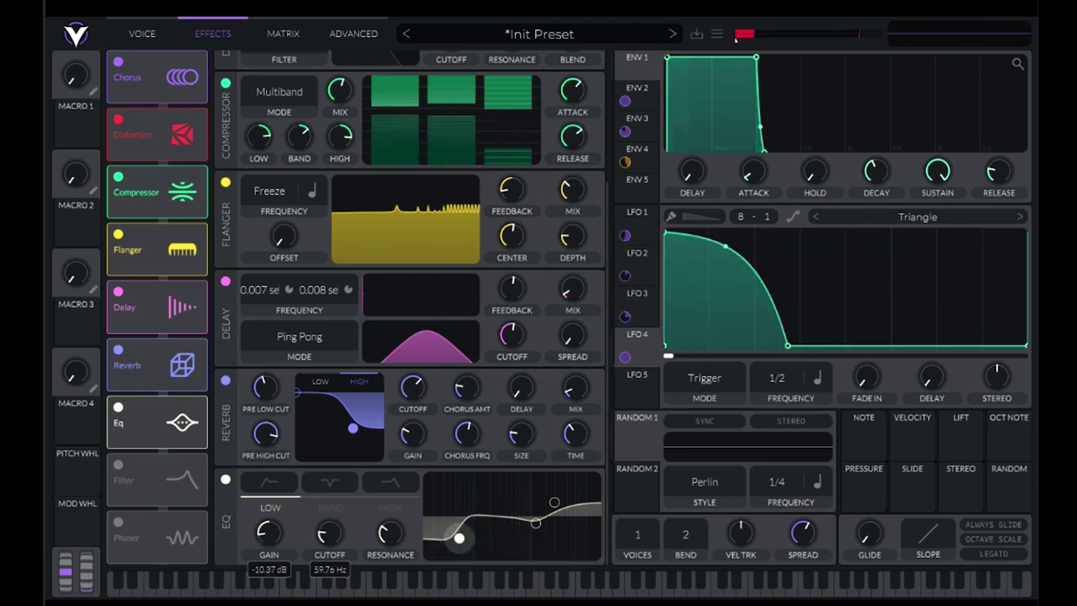
# Lower the EQ low shelf's resonance and frequency for a gentler slope, and nudge the mid dip slightly higher in frequency and deeper
pyautogui.scroll(2, 347, 543)
pyautogui.scroll(-2, 370, 539)
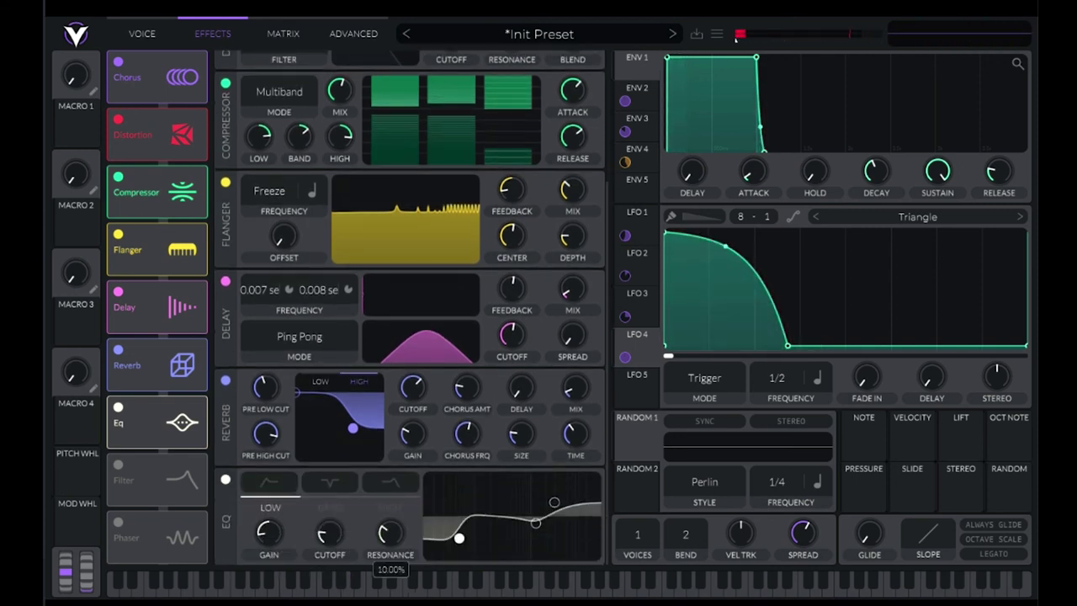
pyautogui.moveTo(390, 533); pyautogui.dragTo(390, 563)
pyautogui.moveTo(460, 538); pyautogui.dragTo(433, 539)
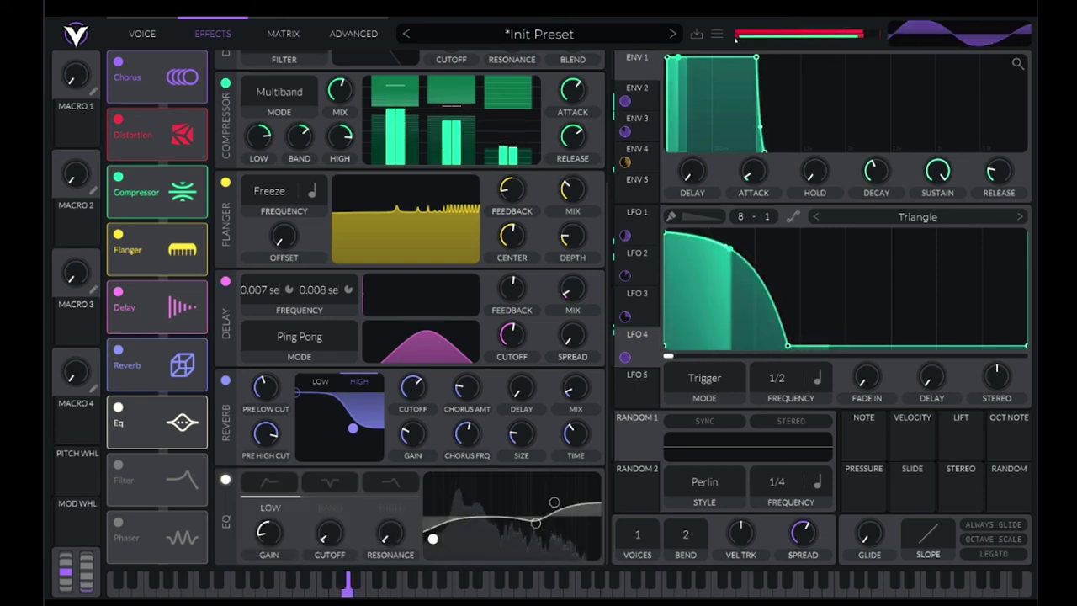
pyautogui.moveTo(535, 522)
pyautogui.mouseDown()
pyautogui.moveTo(531, 531)
pyautogui.moveTo(541, 525)
pyautogui.mouseUp()
# Compare the sound with and without the EQ by repeatedly bypassing and re-enabling the effect while auditioning notes
pyautogui.click(226, 480)
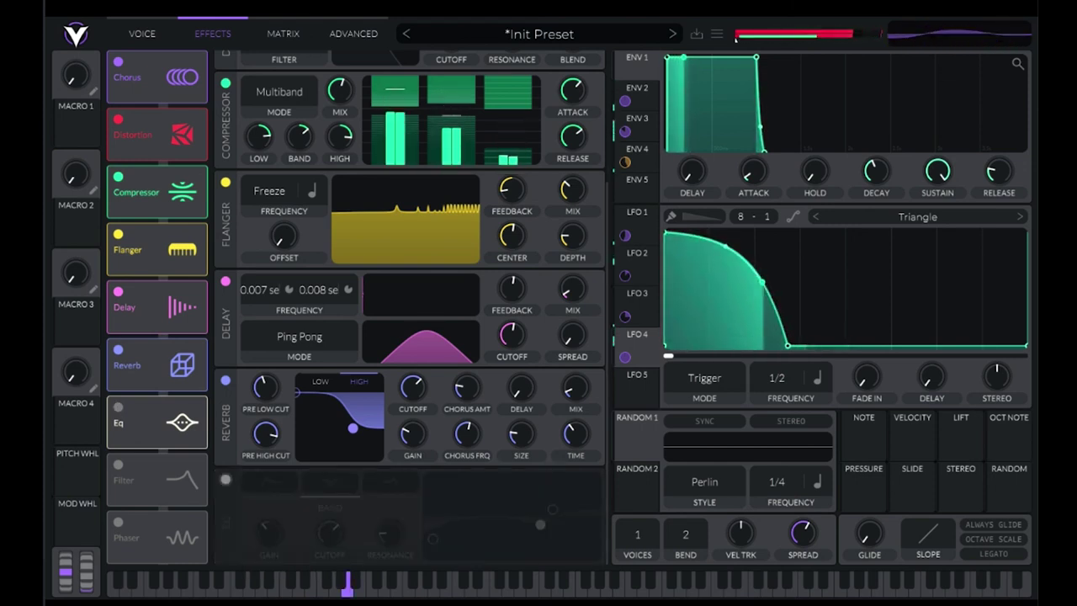
pyautogui.click(226, 480)
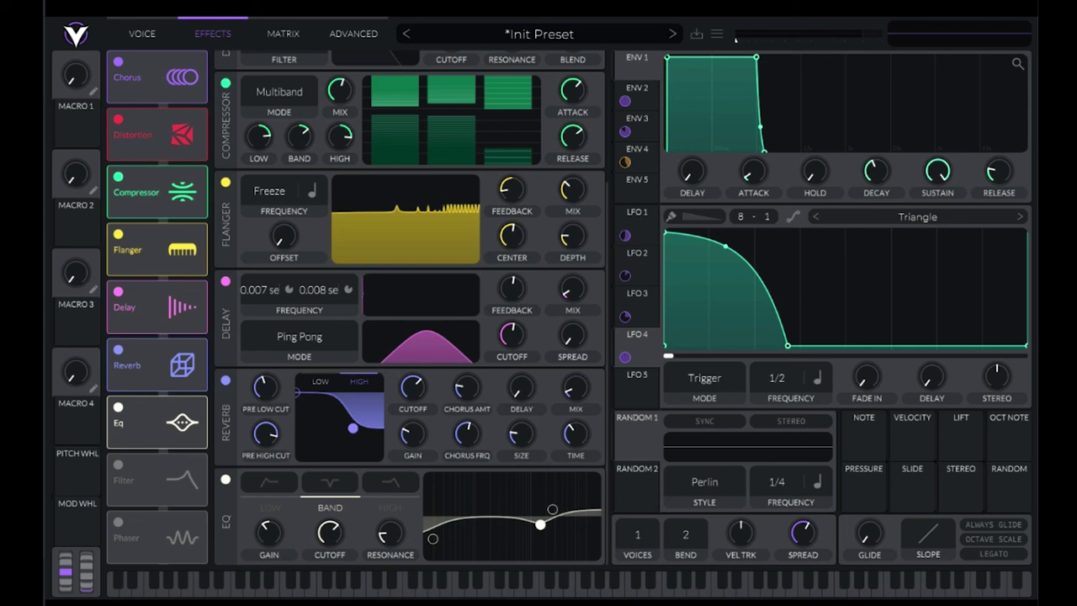
pyautogui.click(226, 480)
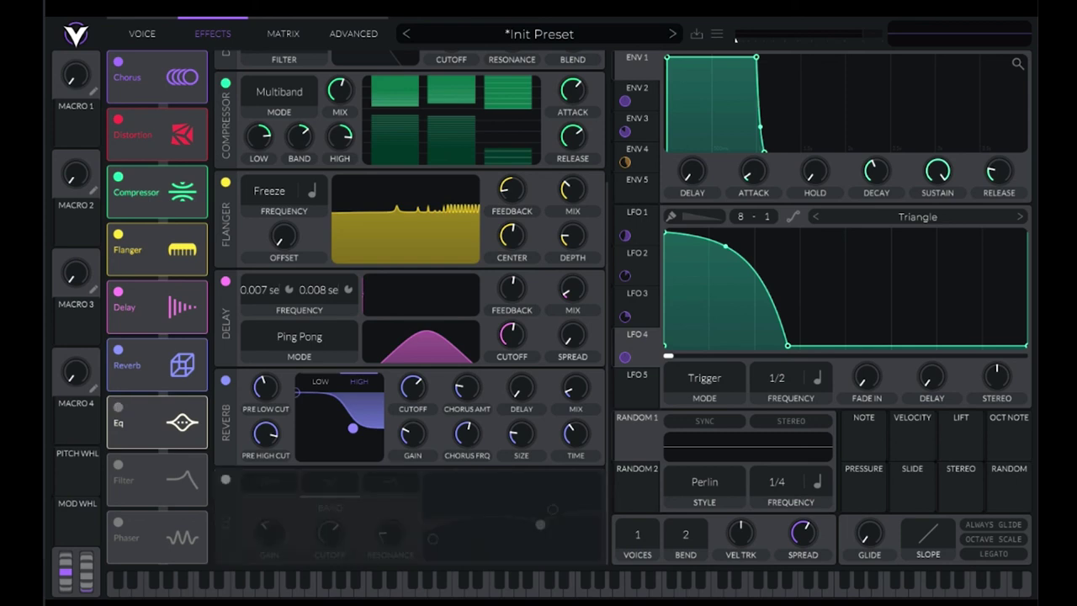
pyautogui.click(226, 480)
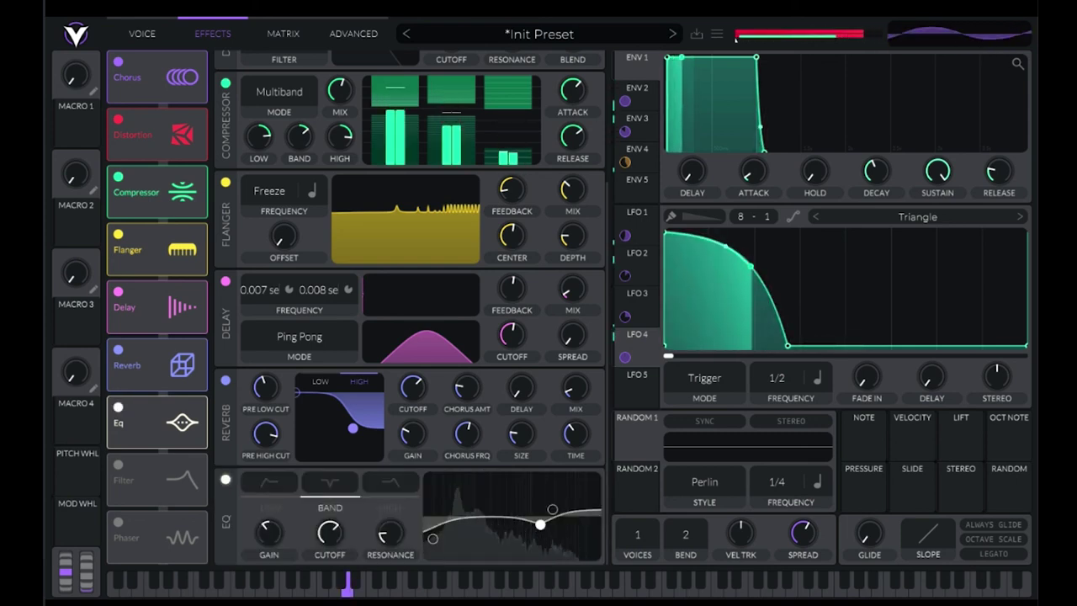
pyautogui.click(226, 480)
pyautogui.click(226, 480)
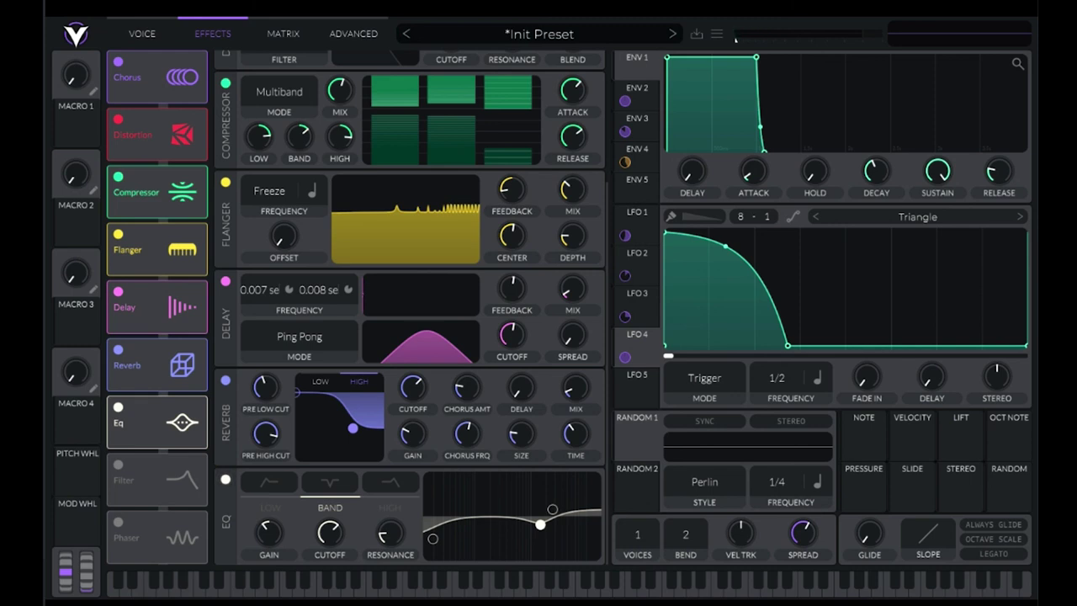
pyautogui.click(226, 480)
pyautogui.click(226, 480)
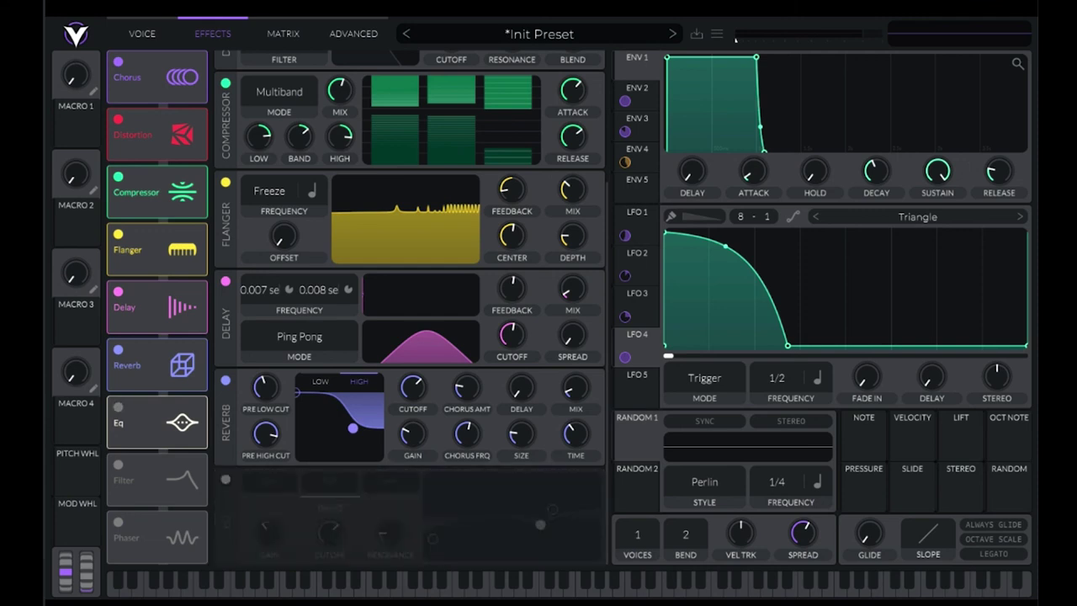
pyautogui.click(225, 480)
pyautogui.click(226, 480)
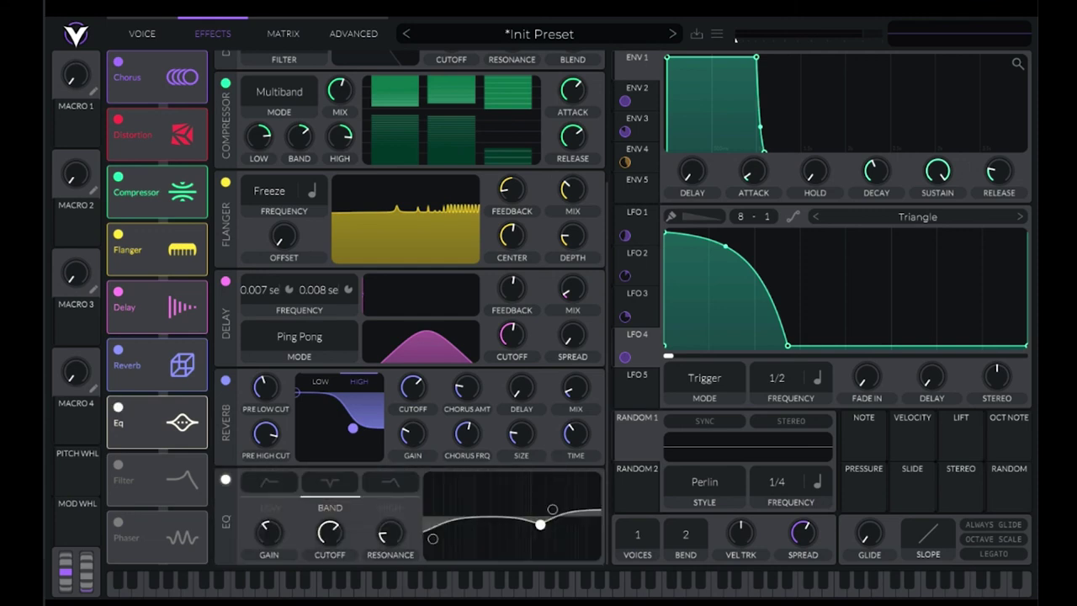
pyautogui.click(225, 480)
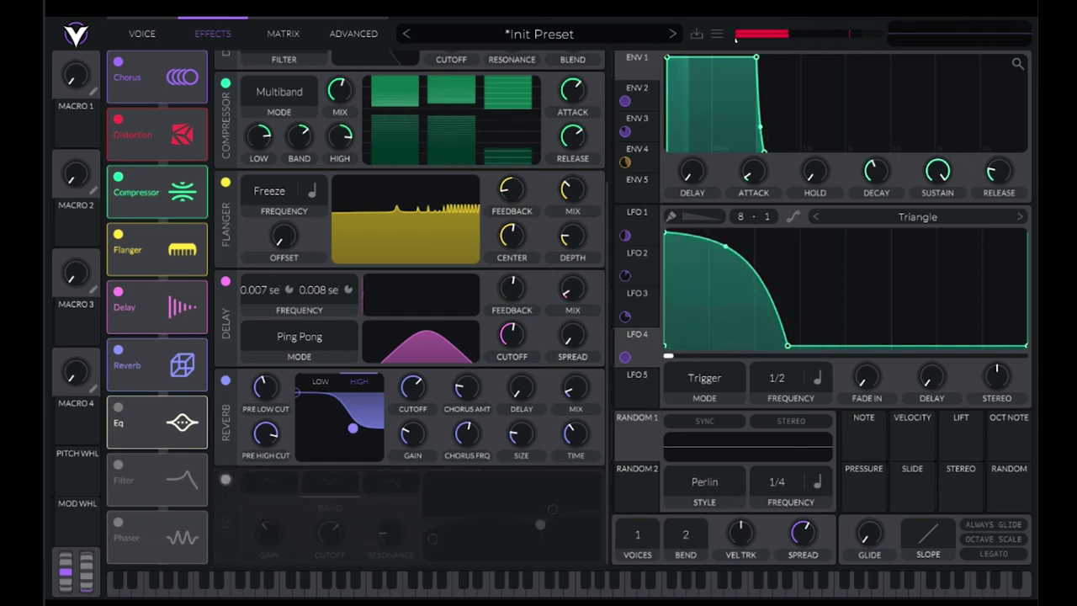